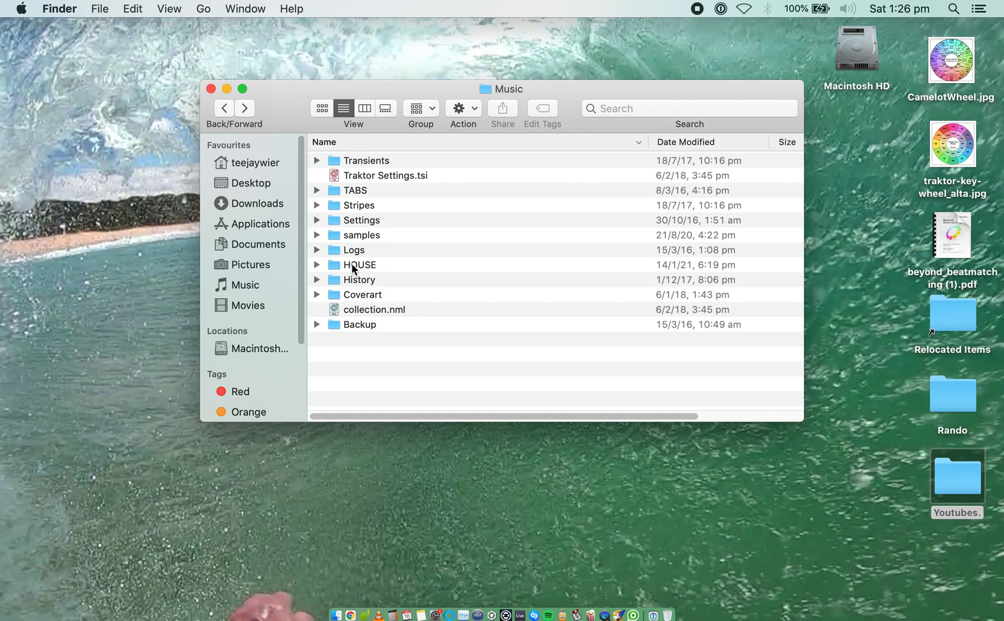
# Open the HOUSE folder inside the Music folder.
pyautogui.click(352, 269)
pyautogui.doubleClick(354, 268)
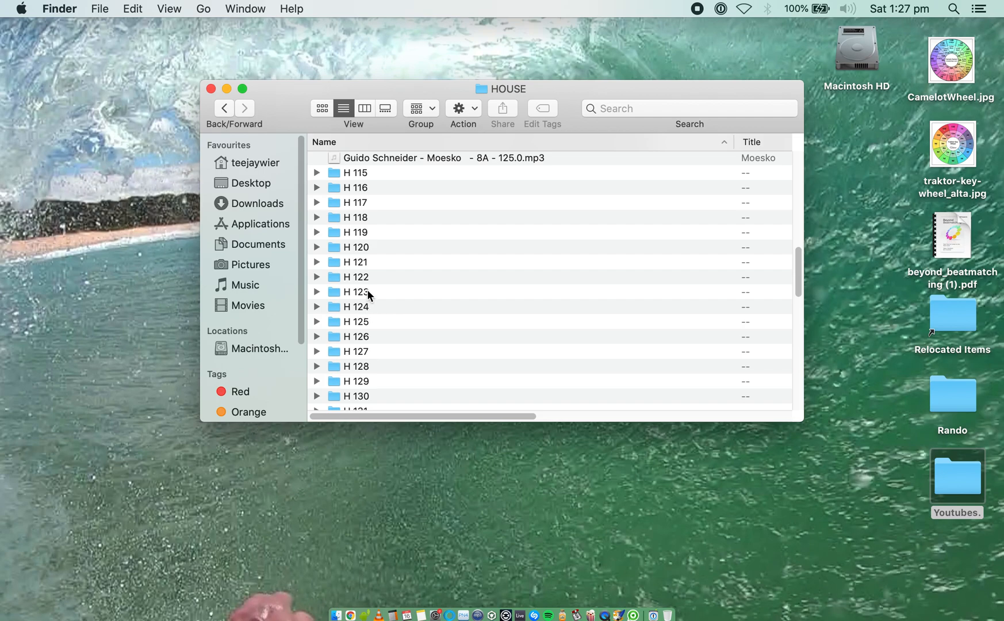
# Switch to Traktor Pro and list the tracks of the H 124 folder inside HOUSE.
pyautogui.hotkey('ctrl', 'Right')
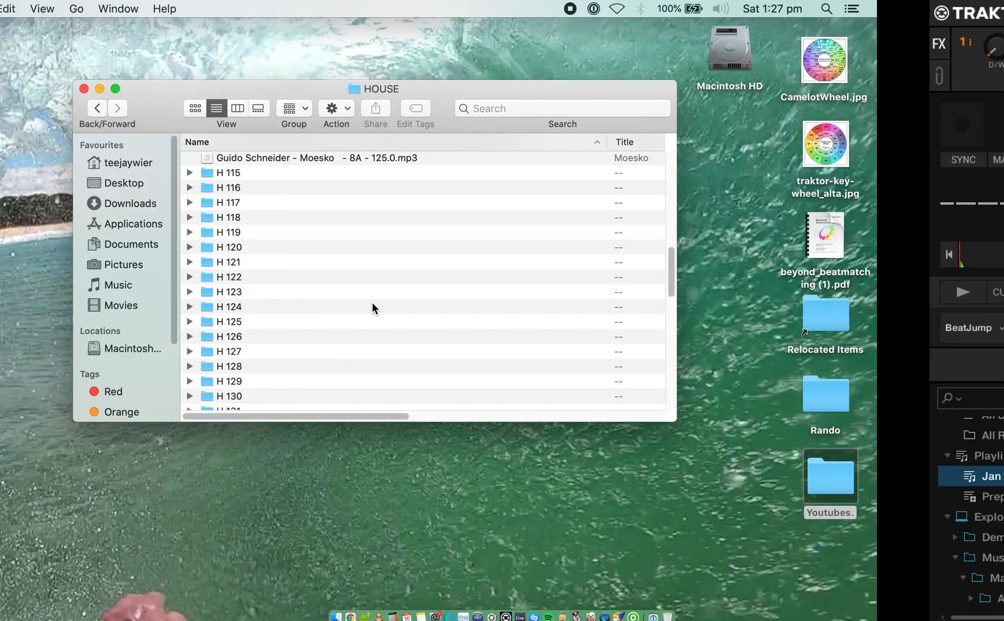
pyautogui.press('space')
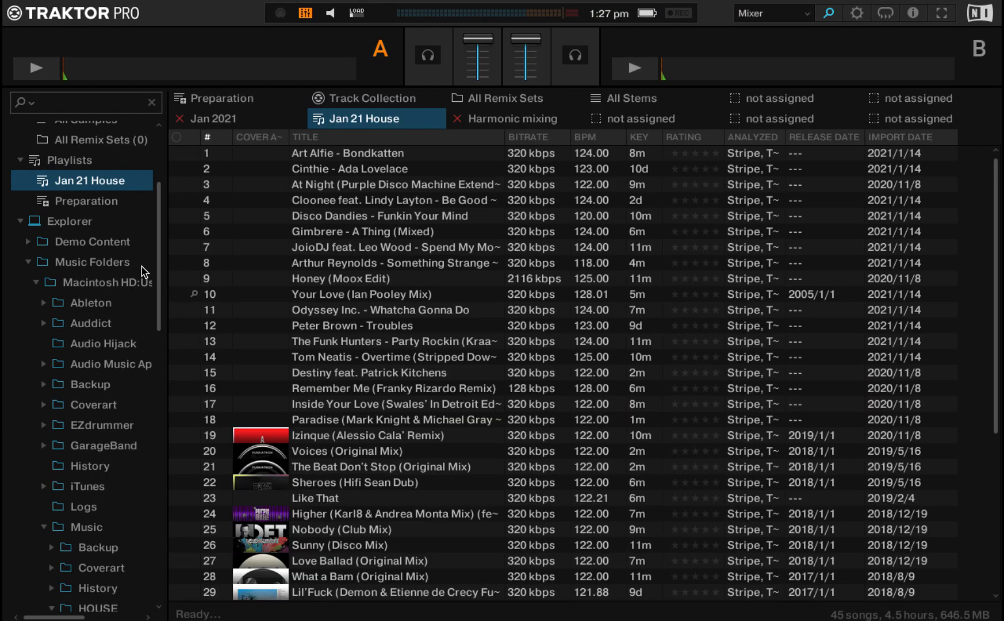
pyautogui.scroll(-6, 110, 374)
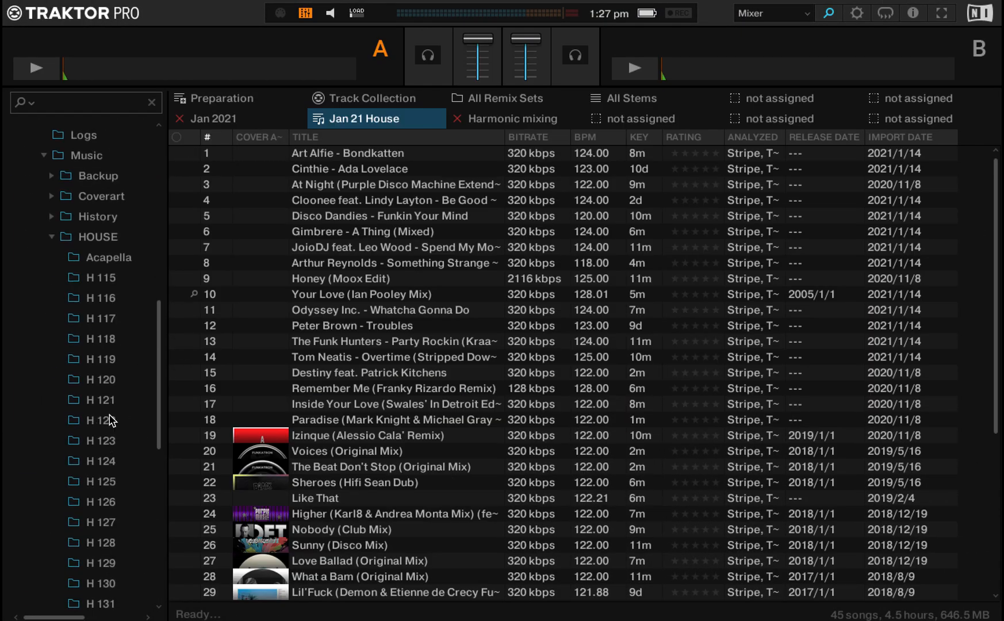
pyautogui.click(106, 460)
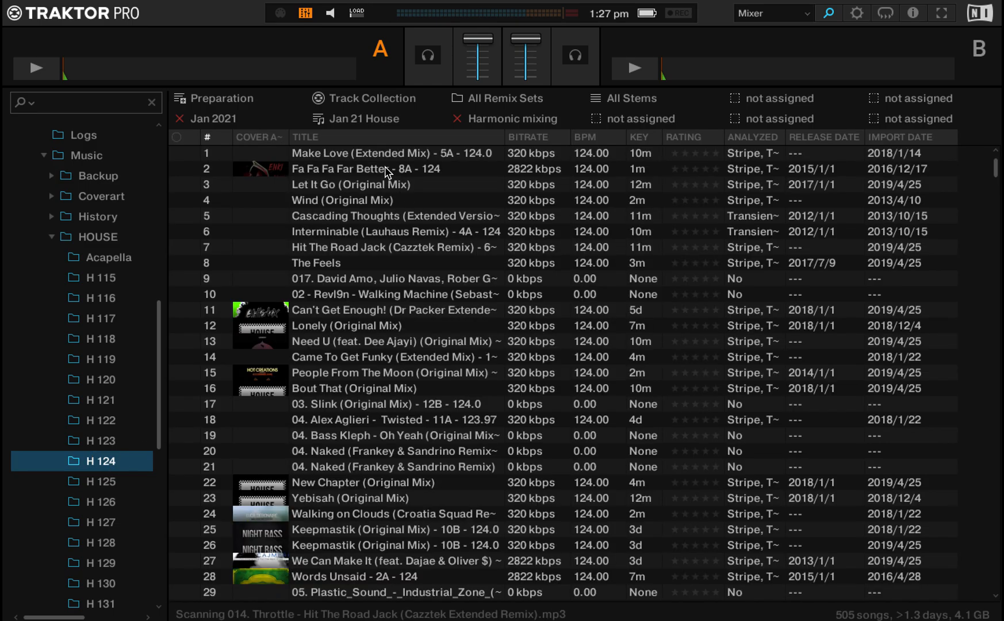
# Load Make Love (Extended Mix) onto deck A and preview it at a few points before stopping playback.
pyautogui.moveTo(386, 154); pyautogui.dragTo(214, 67)
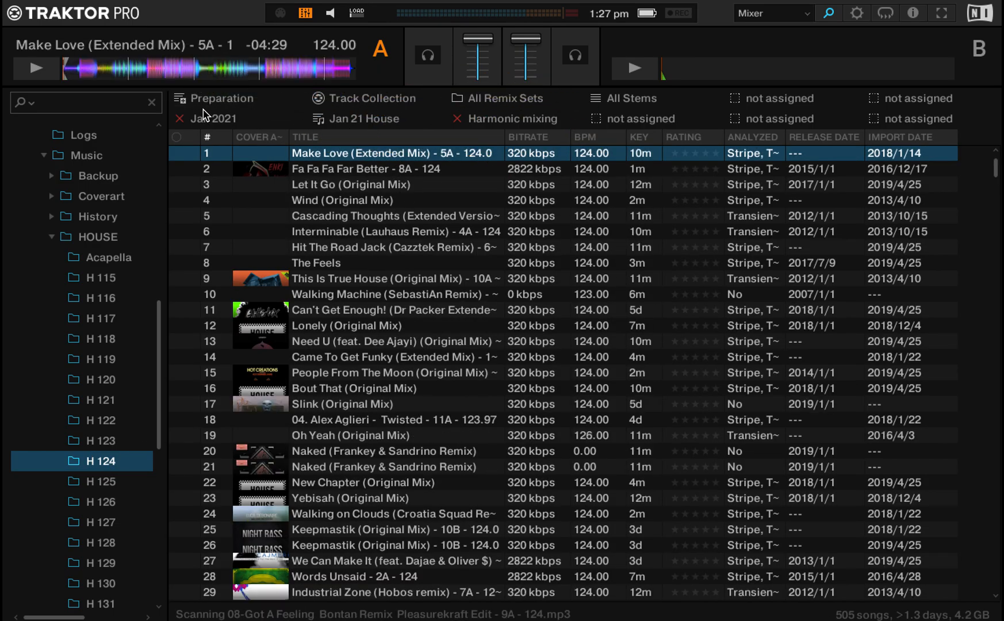
pyautogui.click(36, 68)
pyautogui.click(89, 72)
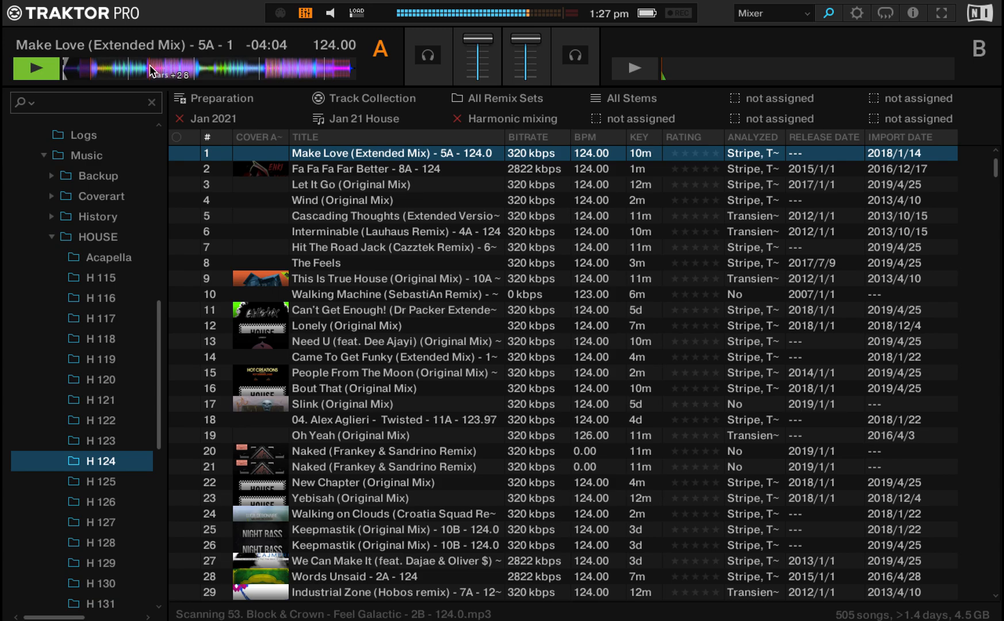
pyautogui.click(127, 69)
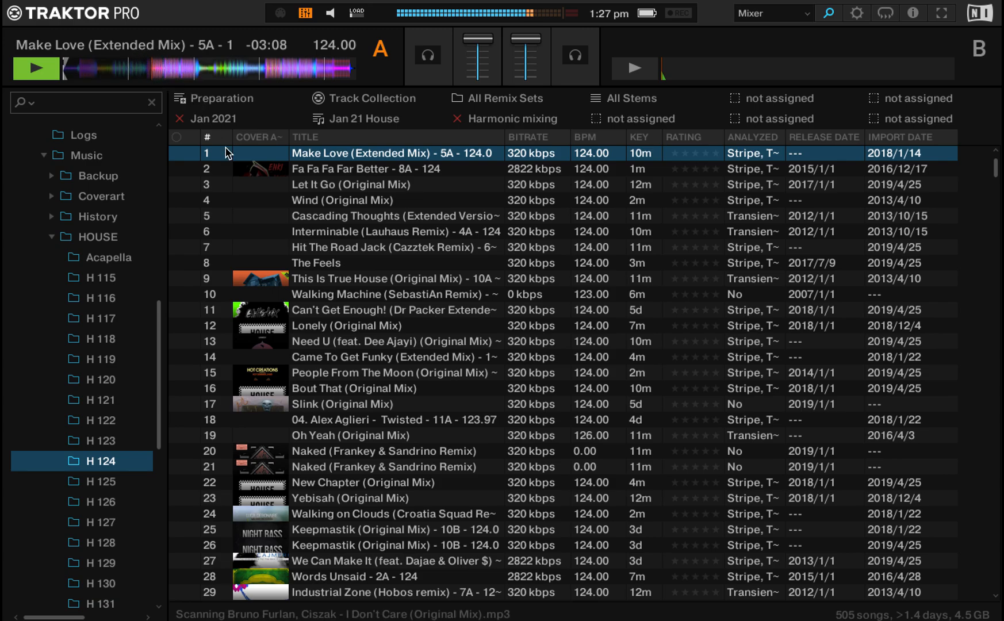
pyautogui.press('space')
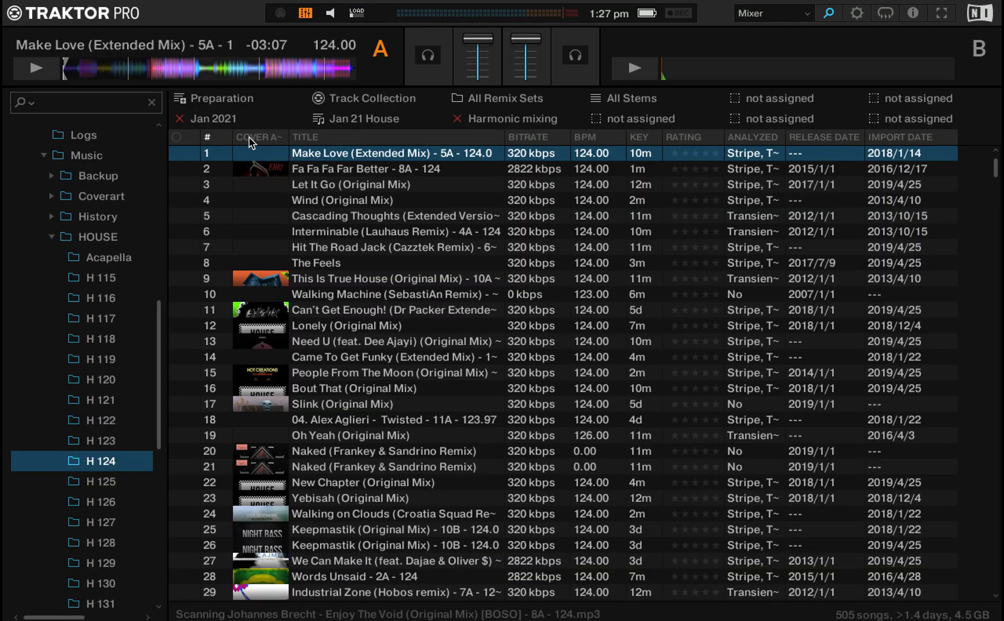
# Switch to Finder, open the H 124 folder and enlarge its window.
pyautogui.press('super+Tab')
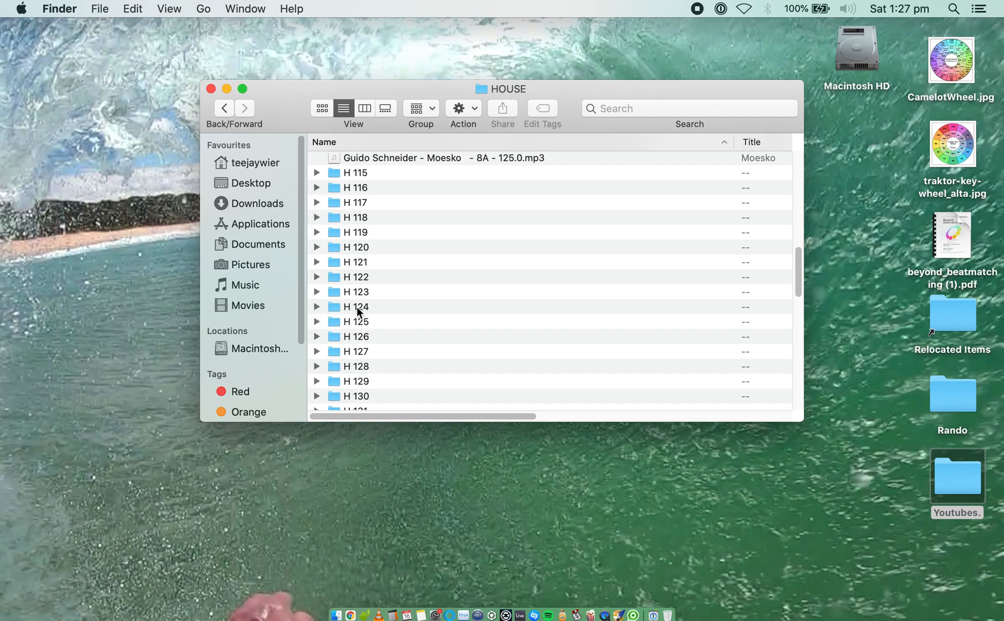
pyautogui.doubleClick(357, 308)
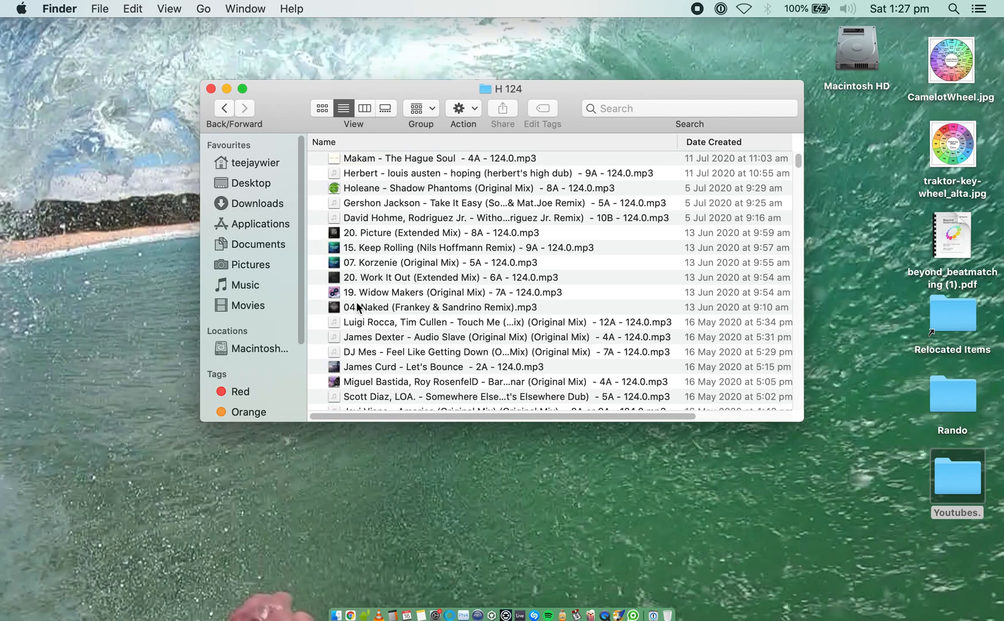
pyautogui.moveTo(208, 414); pyautogui.dragTo(163, 447)
pyautogui.moveTo(778, 142); pyautogui.dragTo(814, 122)
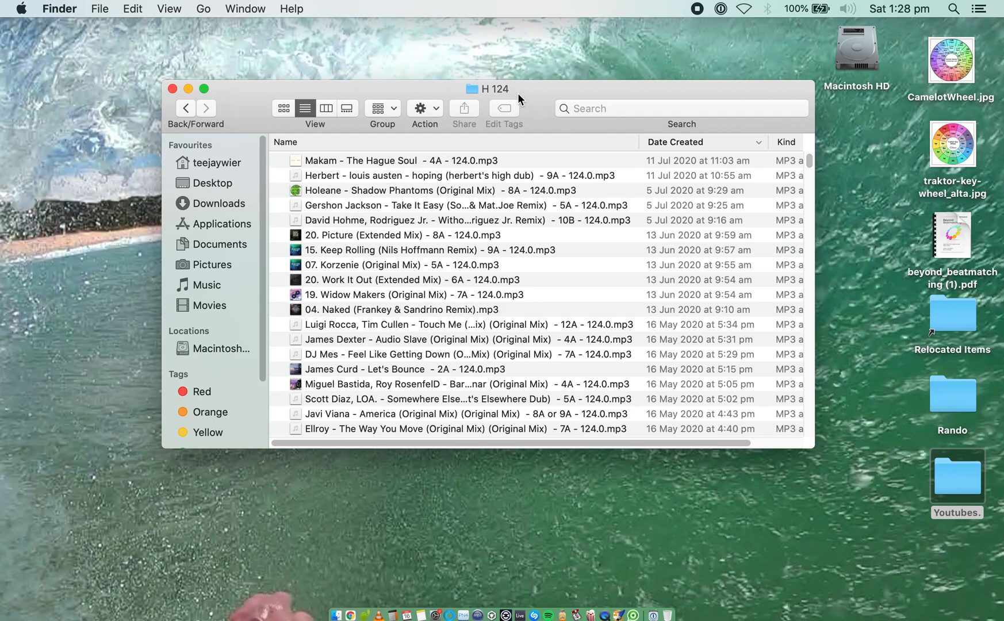
# Go back to the Music folder and navigate through HOUSE into H 124 again.
pyautogui.click(199, 286)
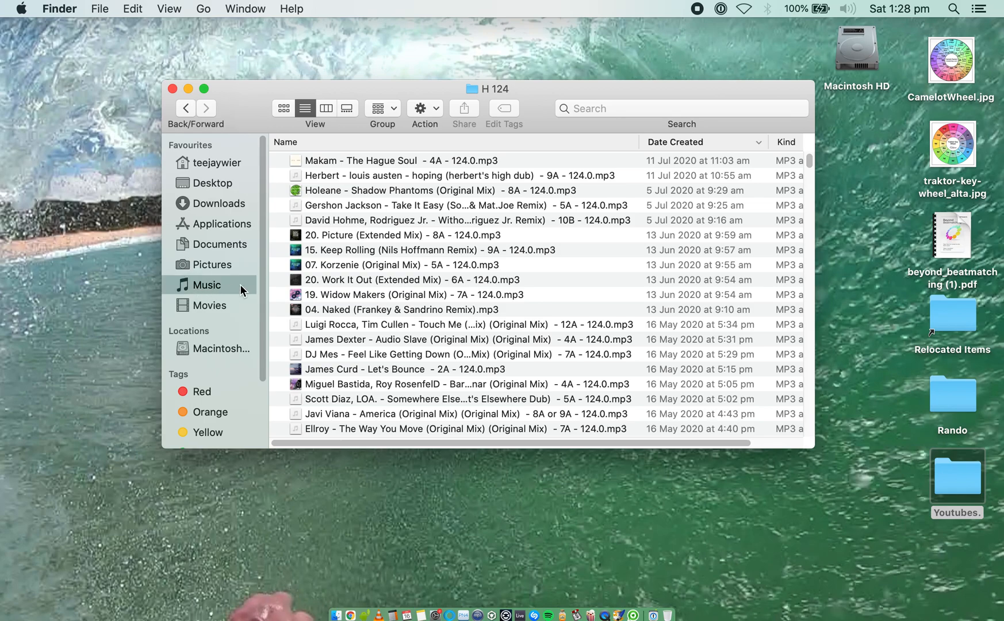
pyautogui.doubleClick(325, 341)
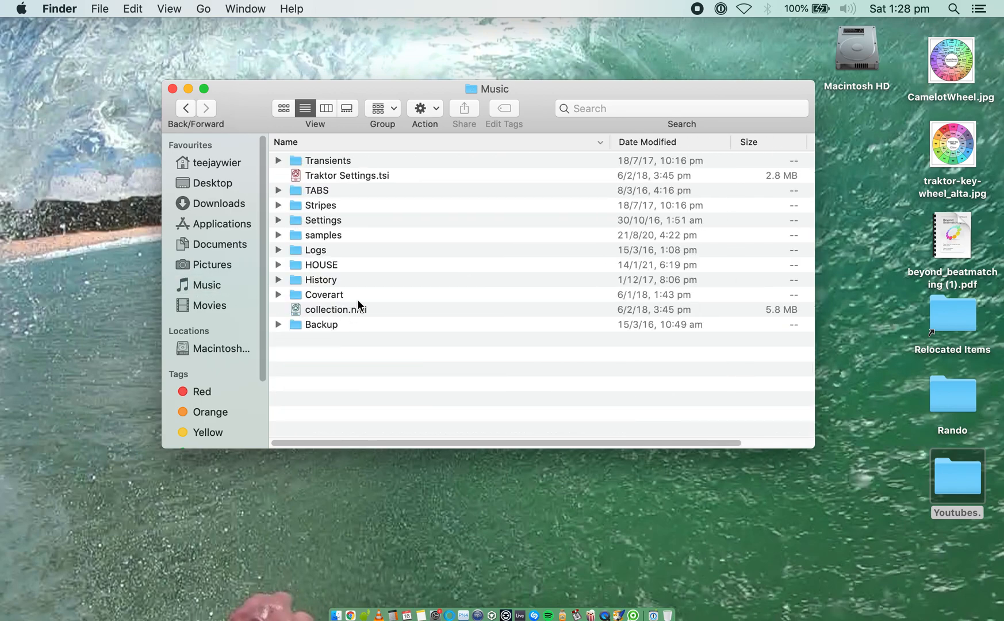
pyautogui.doubleClick(326, 266)
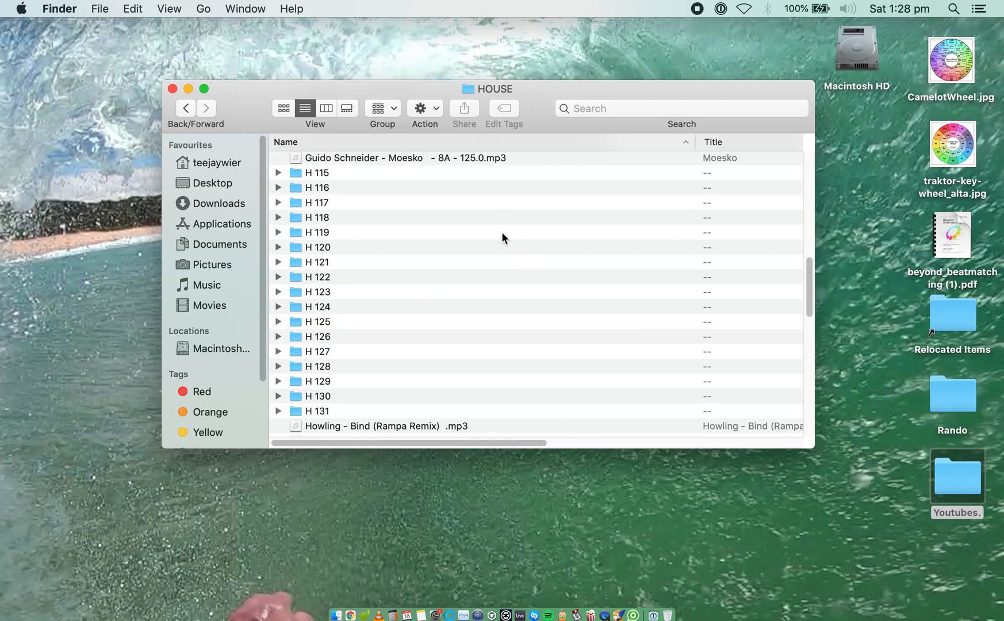
pyautogui.scroll(-10, 460, 310)
pyautogui.scroll(9, 403, 334)
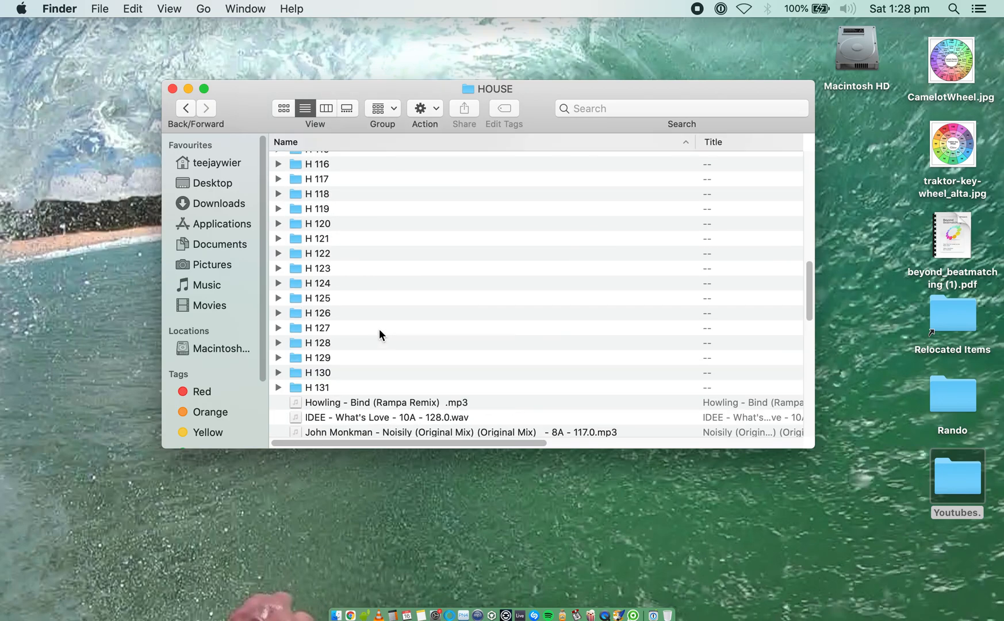
pyautogui.click(323, 282)
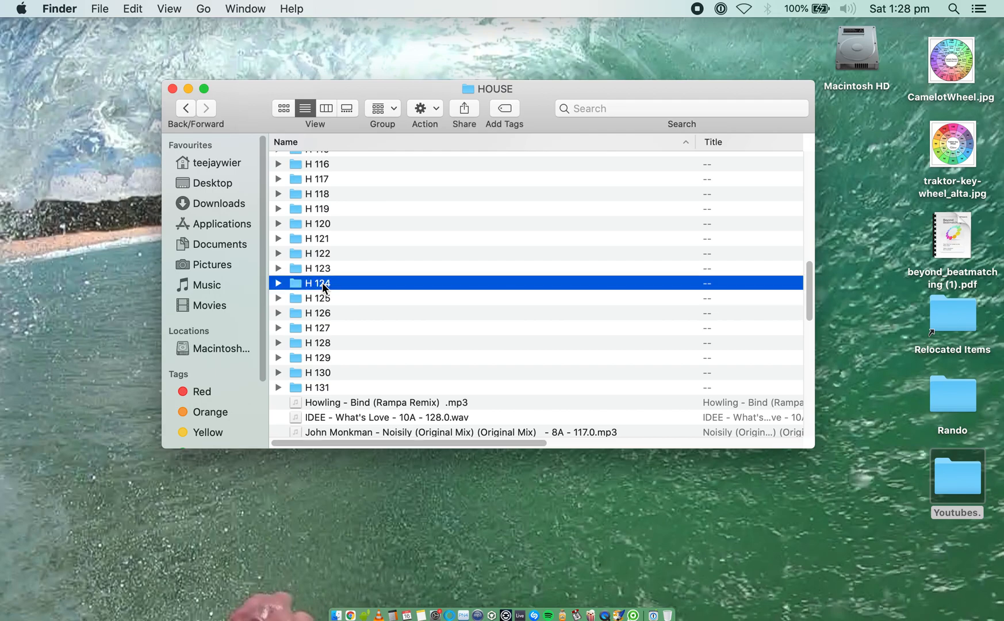
pyautogui.press('super+Down')
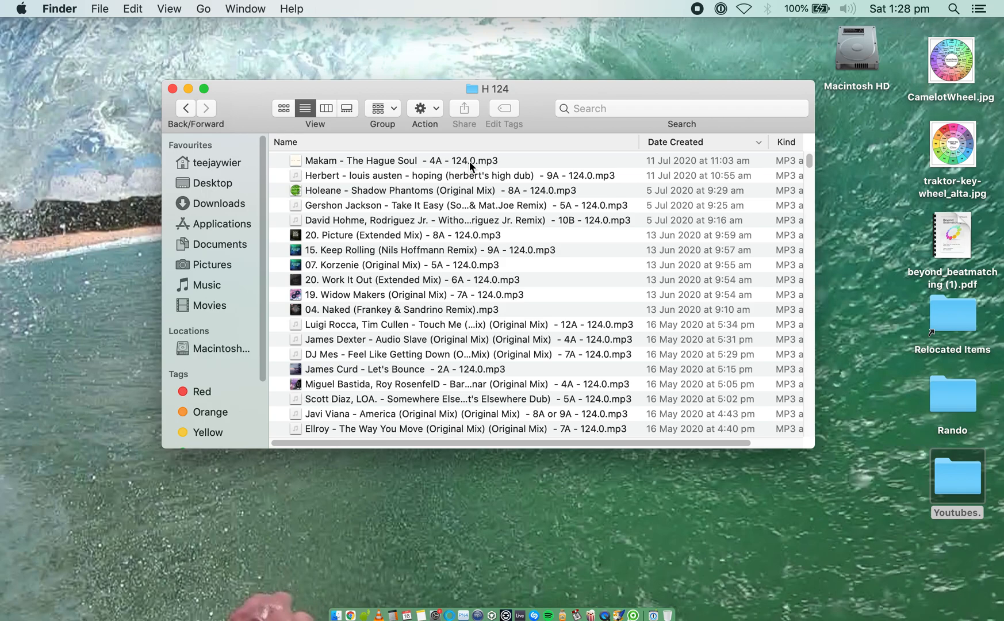
# Reverse the H 124 tracks' creation date sorting to oldest first, and return it to newest first.
pyautogui.rightClick(675, 144)
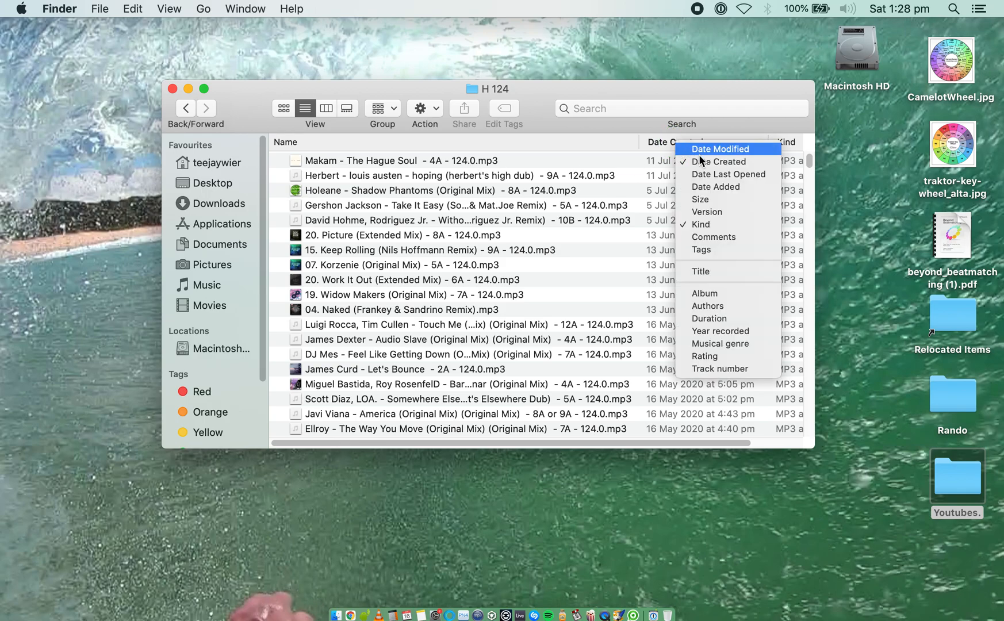
pyautogui.click(706, 84)
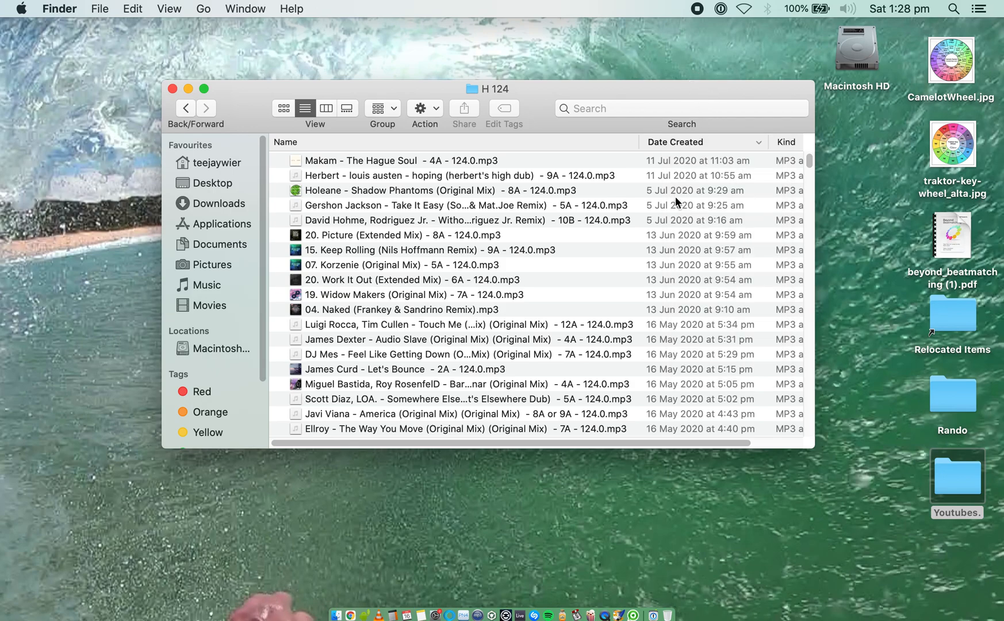
pyautogui.click(694, 141)
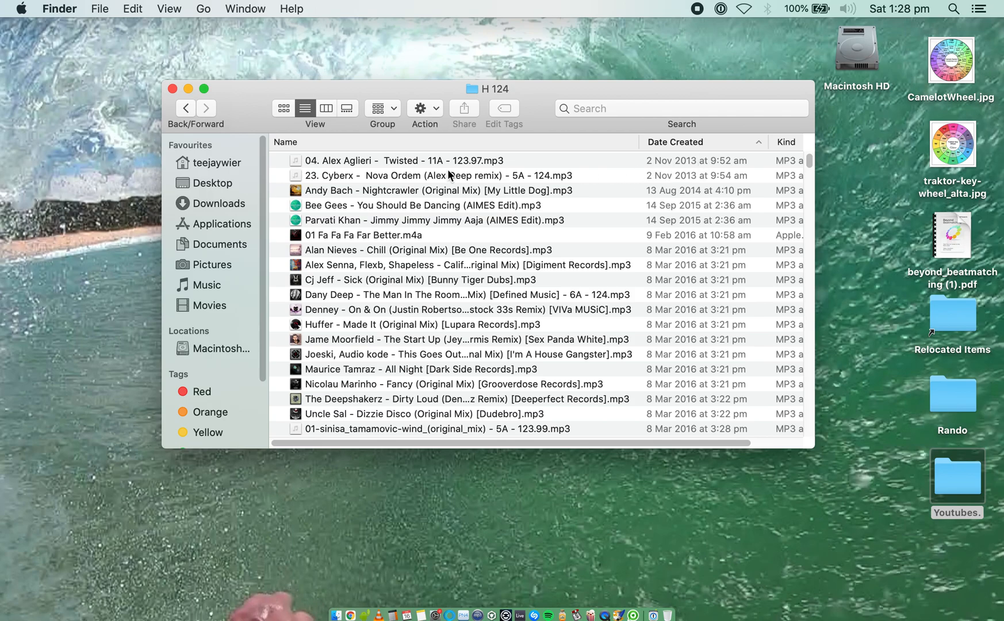
pyautogui.click(692, 148)
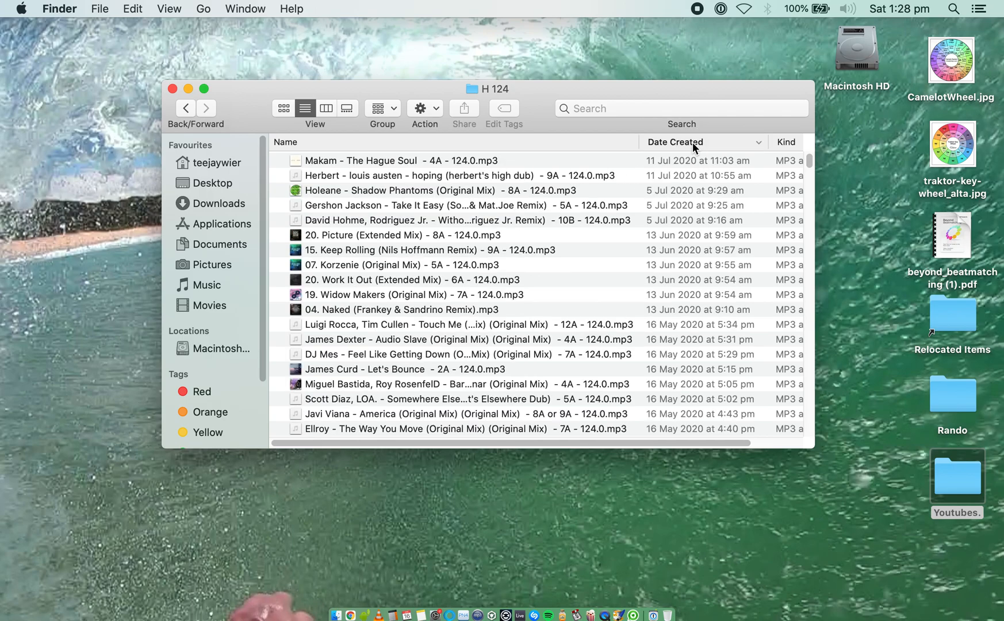
# Look through the H 124 tracks and their creation dates, ending back at the newest ones.
pyautogui.scroll(-15, 653, 239)
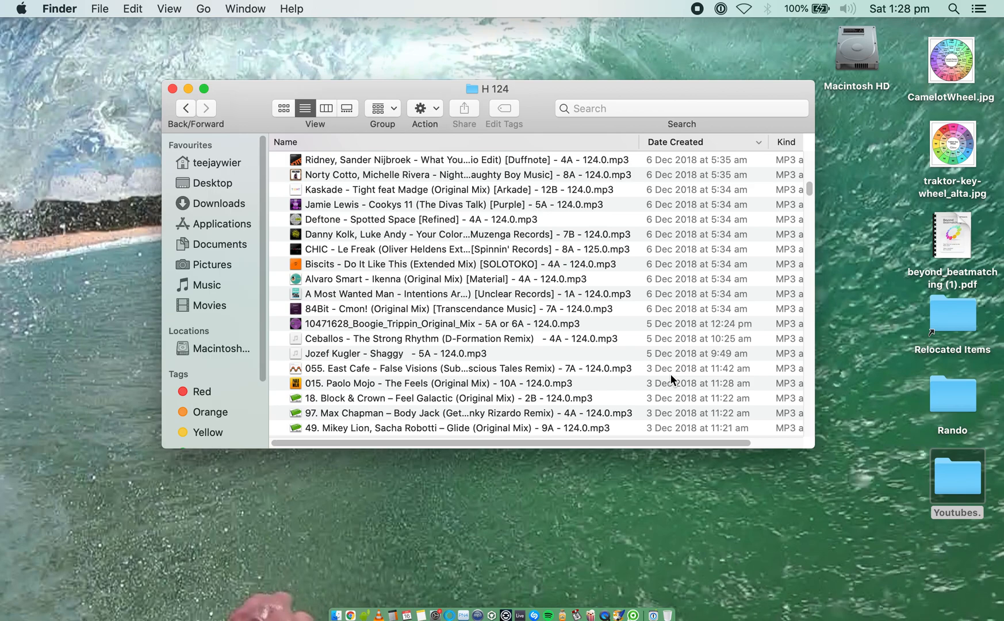
pyautogui.scroll(-6, 610, 340)
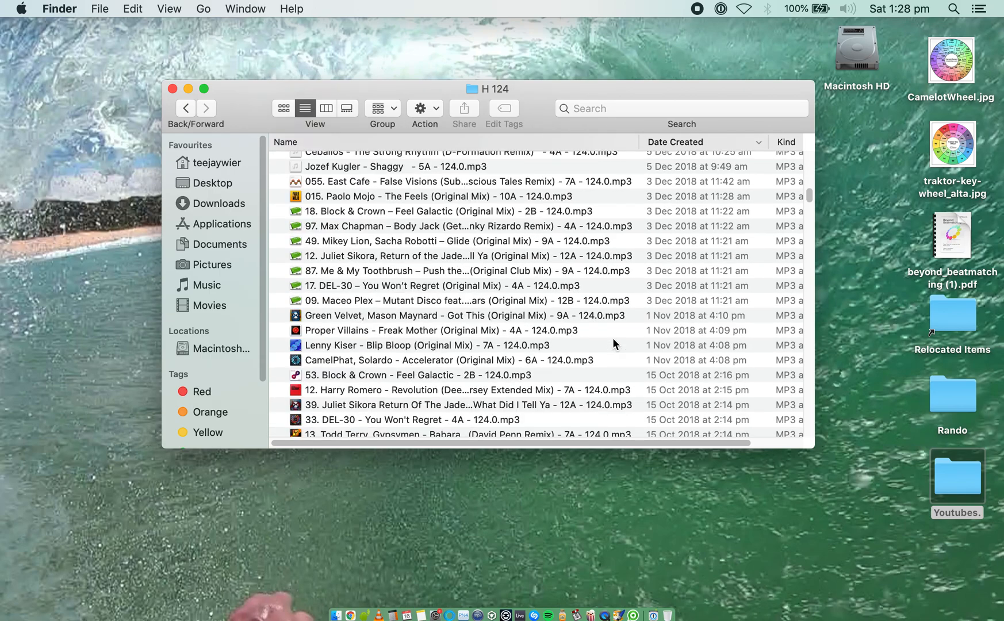
pyautogui.scroll(4, 613, 337)
pyautogui.scroll(-2, 614, 343)
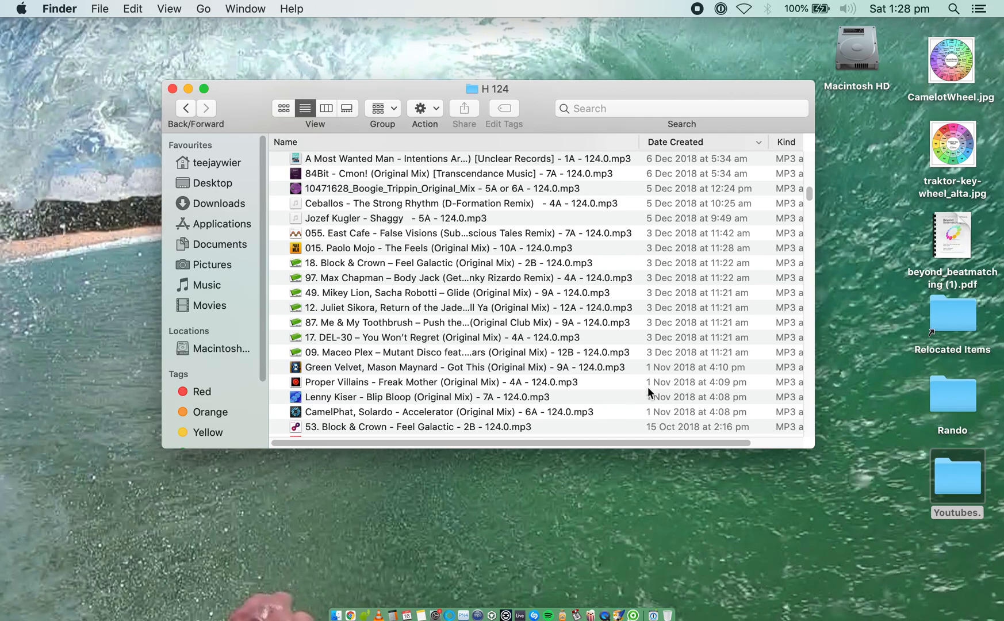
pyautogui.scroll(-1, 662, 391)
pyautogui.scroll(-2, 676, 384)
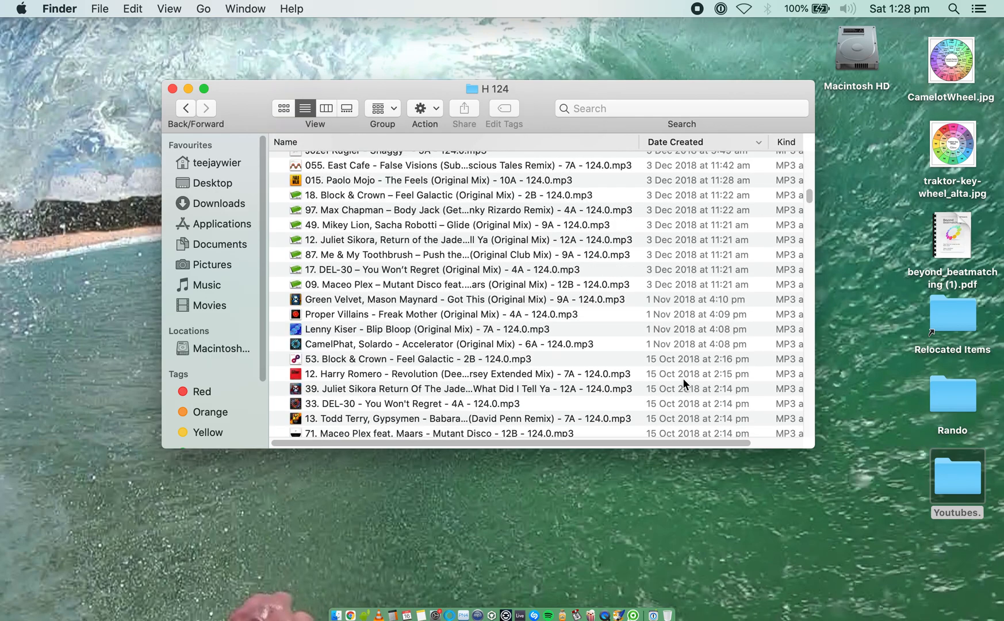
pyautogui.scroll(-4, 482, 355)
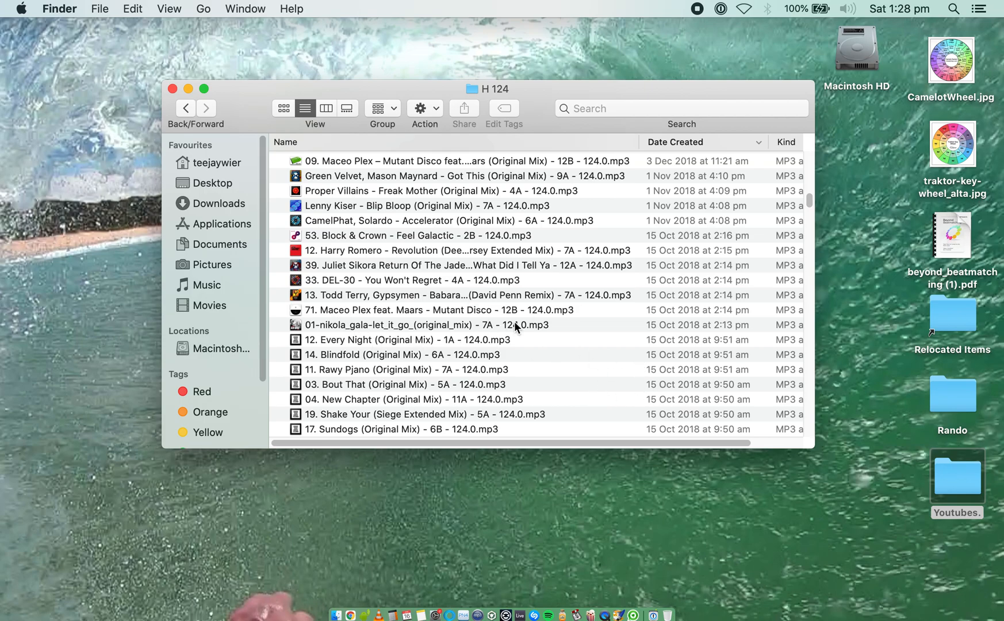
pyautogui.scroll(15, 515, 326)
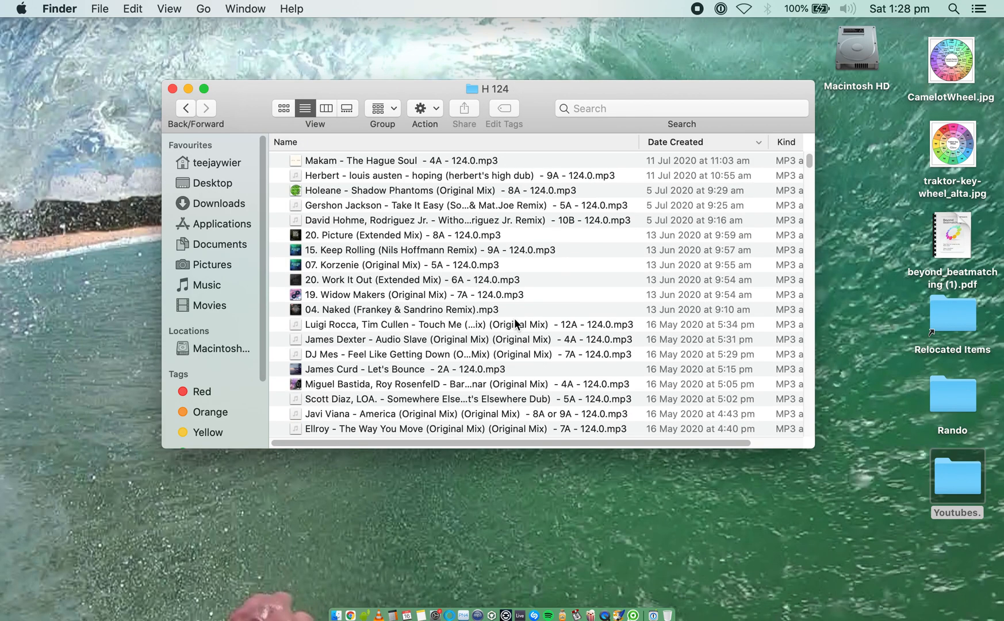
# Select the newest tracks from Makam - The Hague Soul through Luigi Rocca, Tim Cullen - Touch Me (Original Mix) and open them in VLC.
pyautogui.click(423, 159)
pyautogui.scroll(-5, 417, 366)
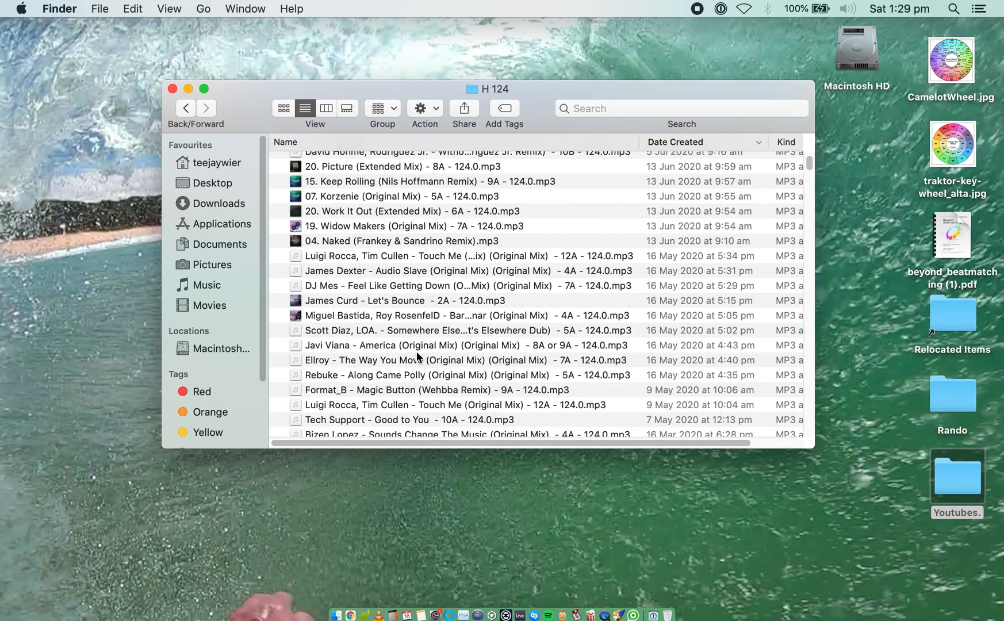
pyautogui.keyDown('shift'); pyautogui.click(396, 405); pyautogui.keyUp('shift')
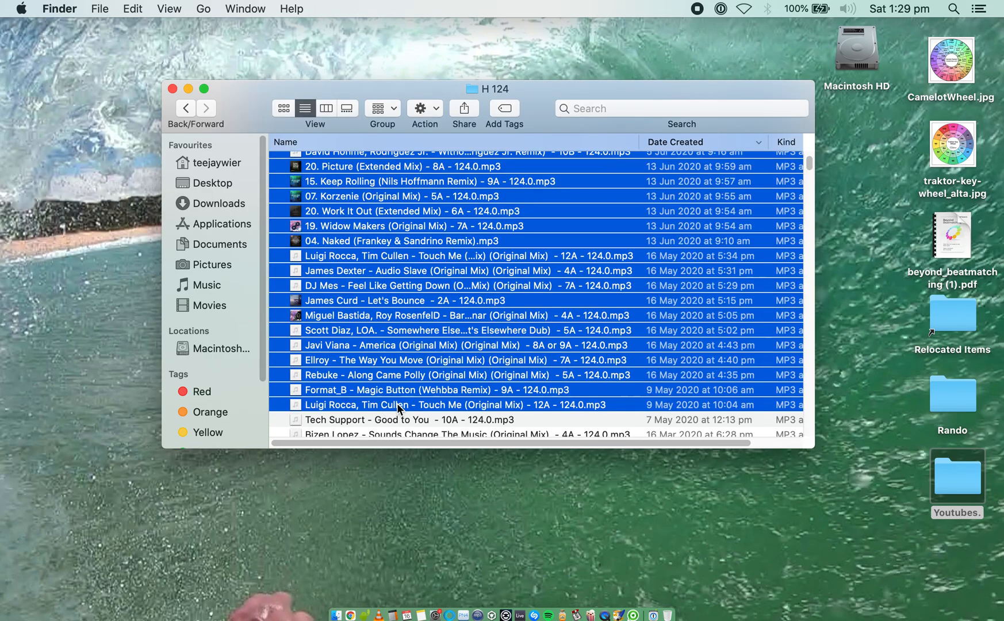
pyautogui.scroll(5, 458, 265)
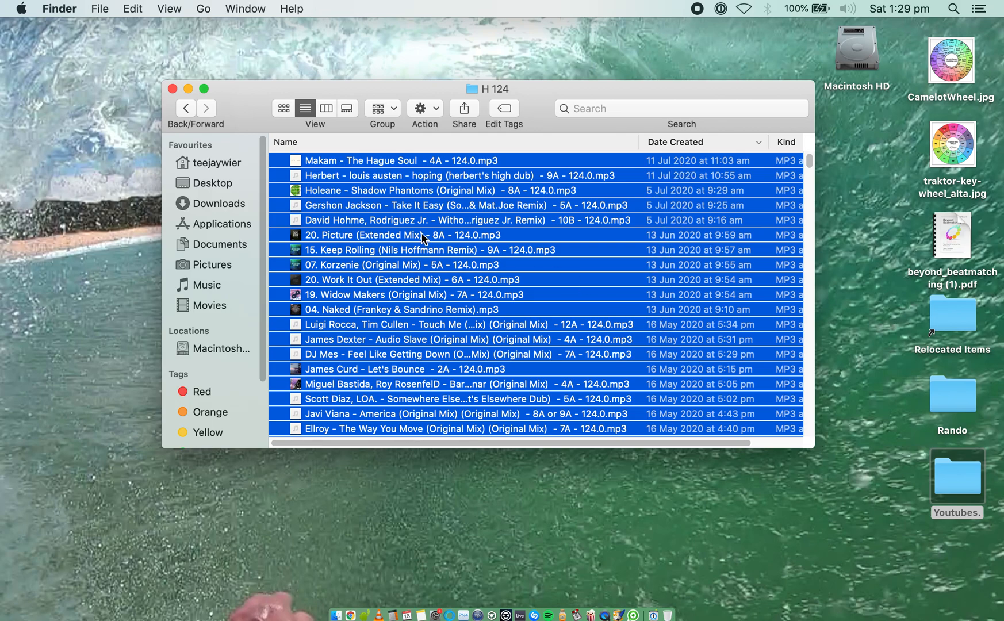
pyautogui.moveTo(360, 164); pyautogui.dragTo(382, 606)
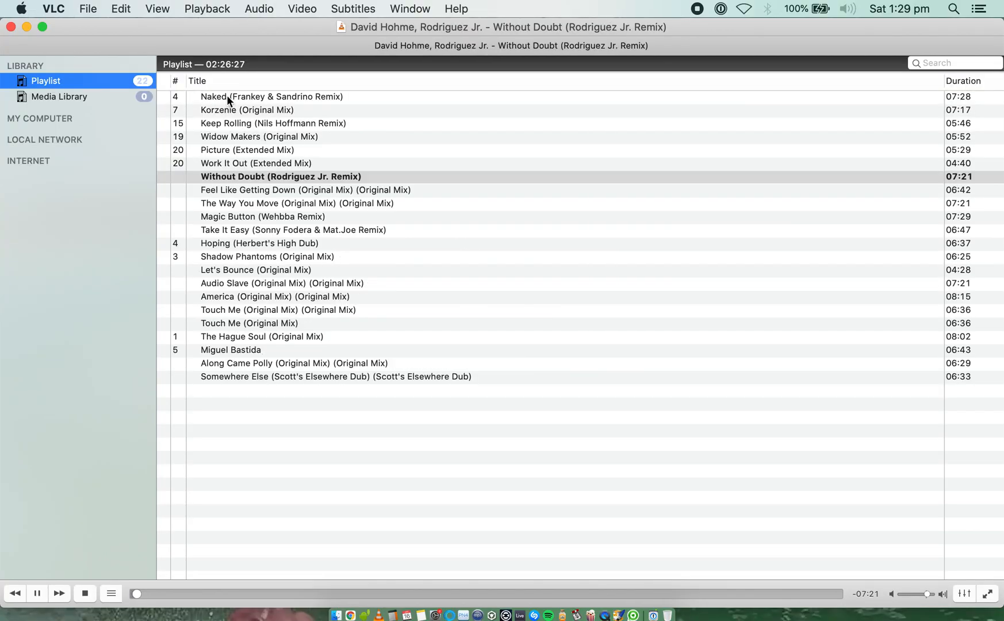
# Play Naked (Frankey & Sandrino Remix) from further into the track, with the playlist window shrunk to uncover the Finder window.
pyautogui.doubleClick(229, 95)
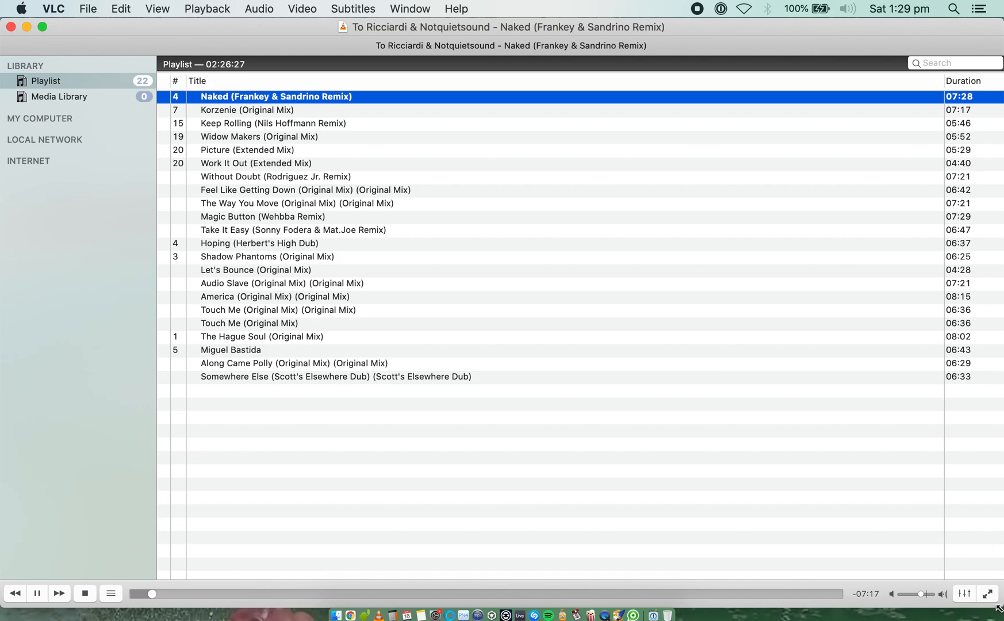
pyautogui.moveTo(999, 608); pyautogui.dragTo(635, 456)
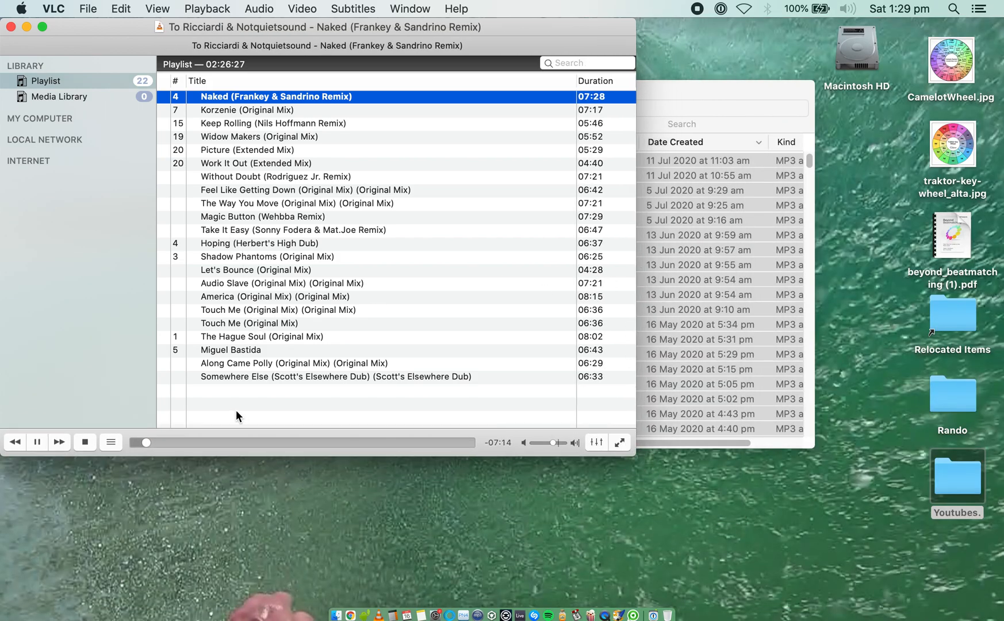
pyautogui.click(220, 444)
pyautogui.press('XF86AudioRaiseVolume')
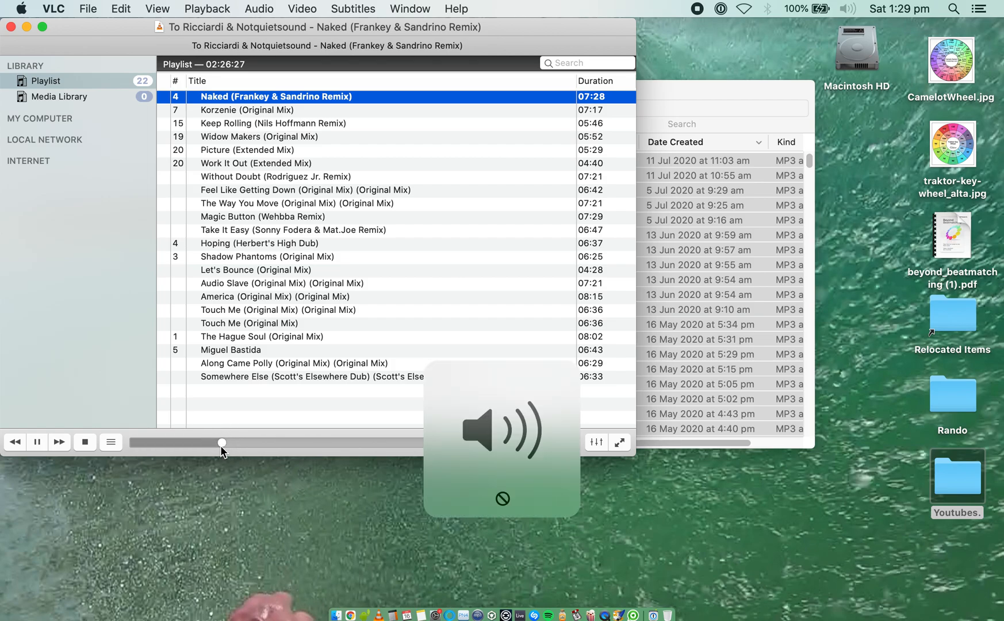
# Sample later parts of Naked (Frankey & Sandrino Remix), and play the following track, Korzenie (Original Mix), from its middle.
pyautogui.click(274, 443)
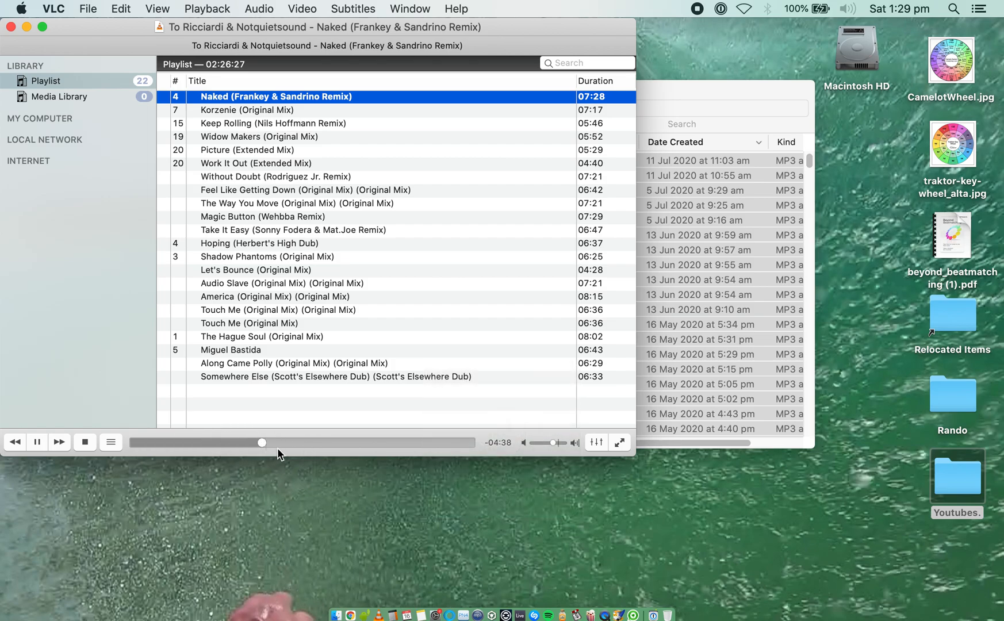
pyautogui.click(289, 444)
pyautogui.click(63, 440)
pyautogui.click(215, 441)
pyautogui.moveTo(257, 442); pyautogui.dragTo(323, 444)
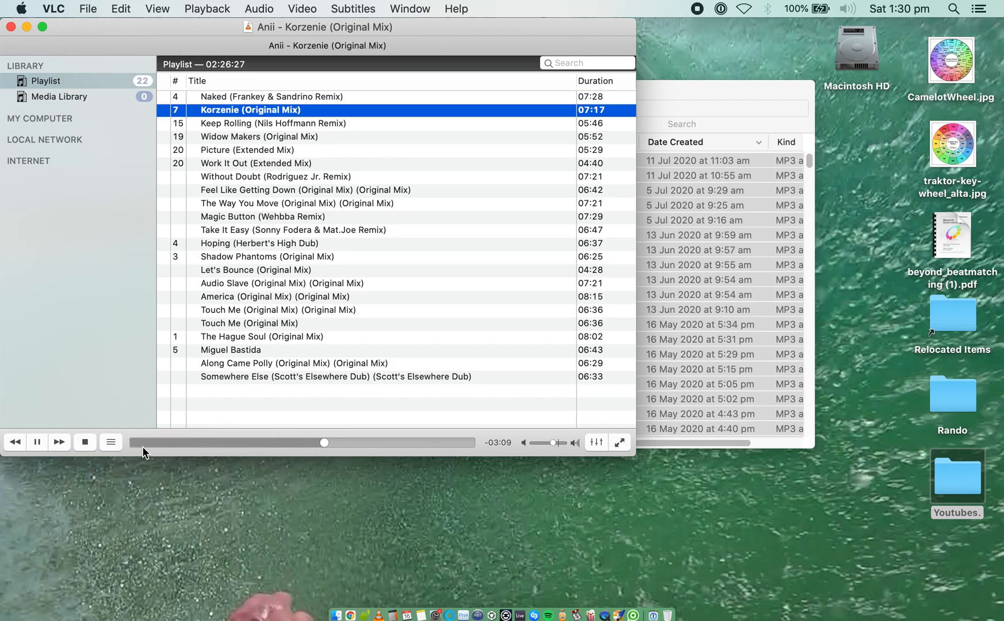
# Preview Keep Rolling (Nils Hoffmann Remix) from two points further into the track, with the volume raised slightly.
pyautogui.click(53, 440)
pyautogui.click(224, 443)
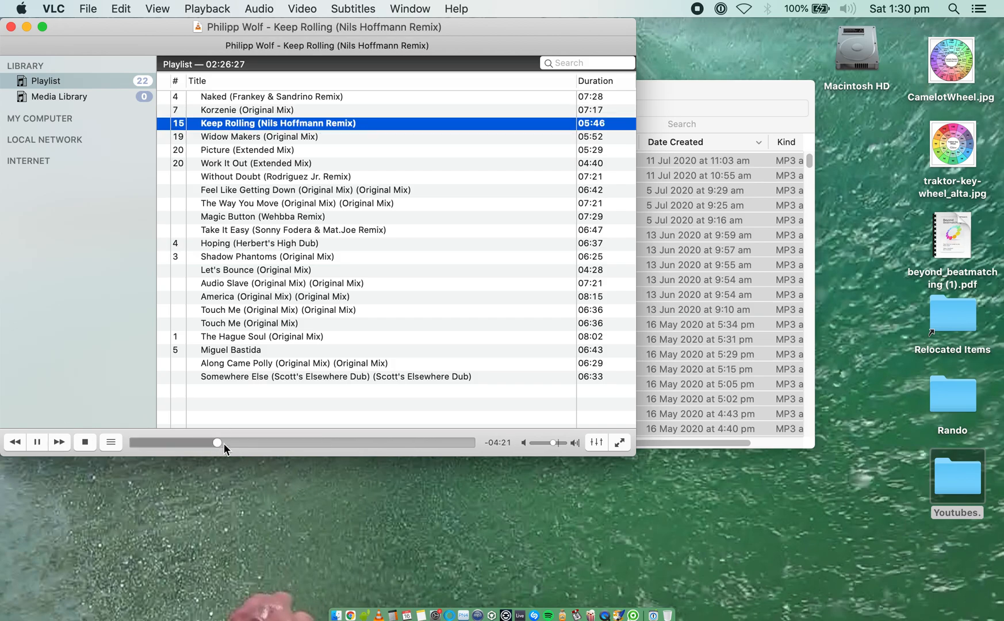
pyautogui.click(556, 441)
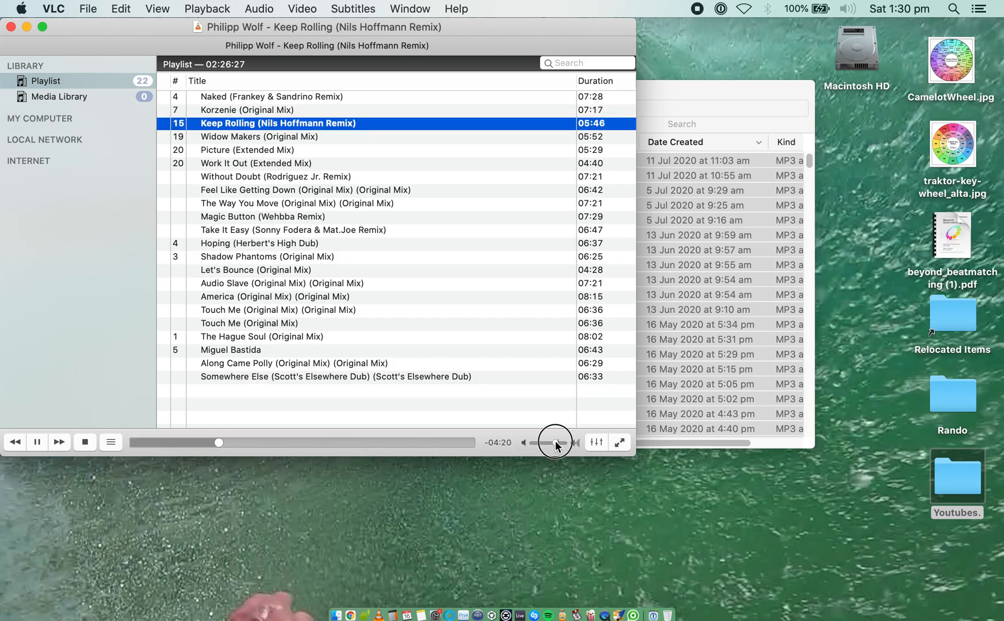
pyautogui.click(269, 443)
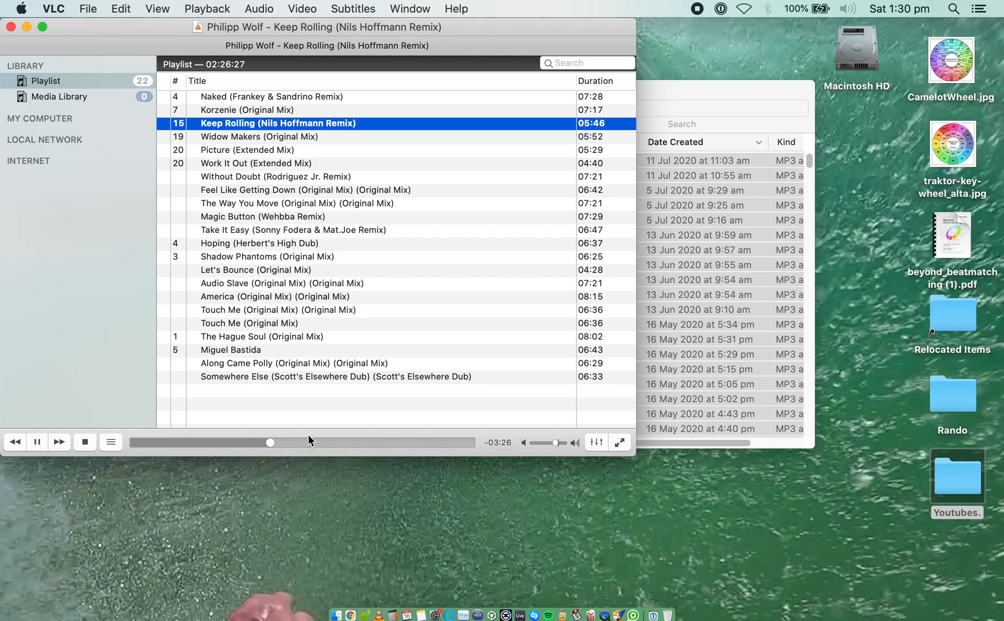
# Preview Widow Makers (Original Mix) and Picture (Extended Mix) from further into each track, with the volume lowered slightly.
pyautogui.click(59, 443)
pyautogui.click(234, 442)
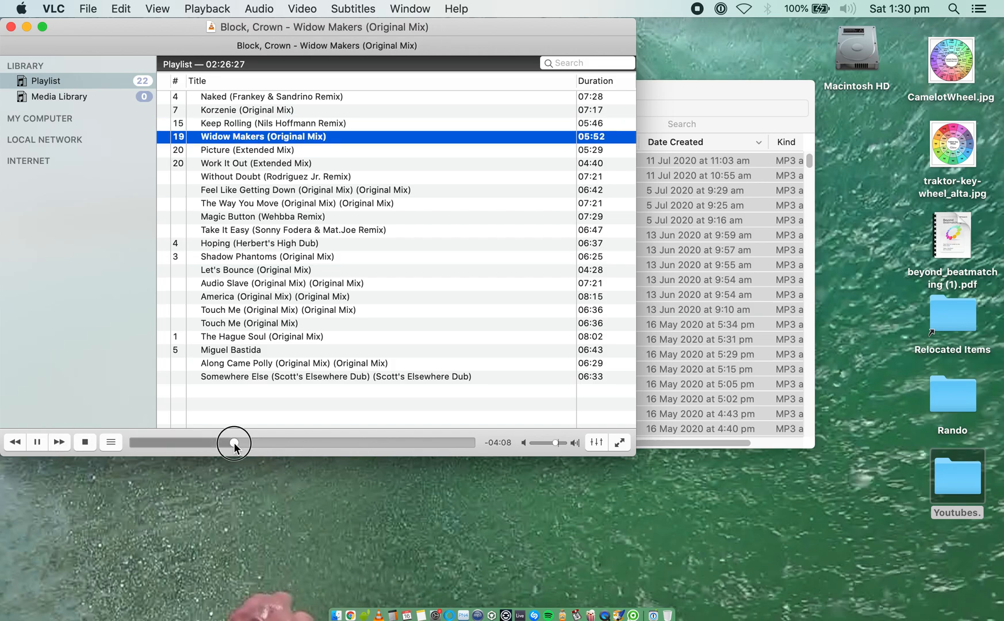
pyautogui.click(552, 442)
pyautogui.click(64, 442)
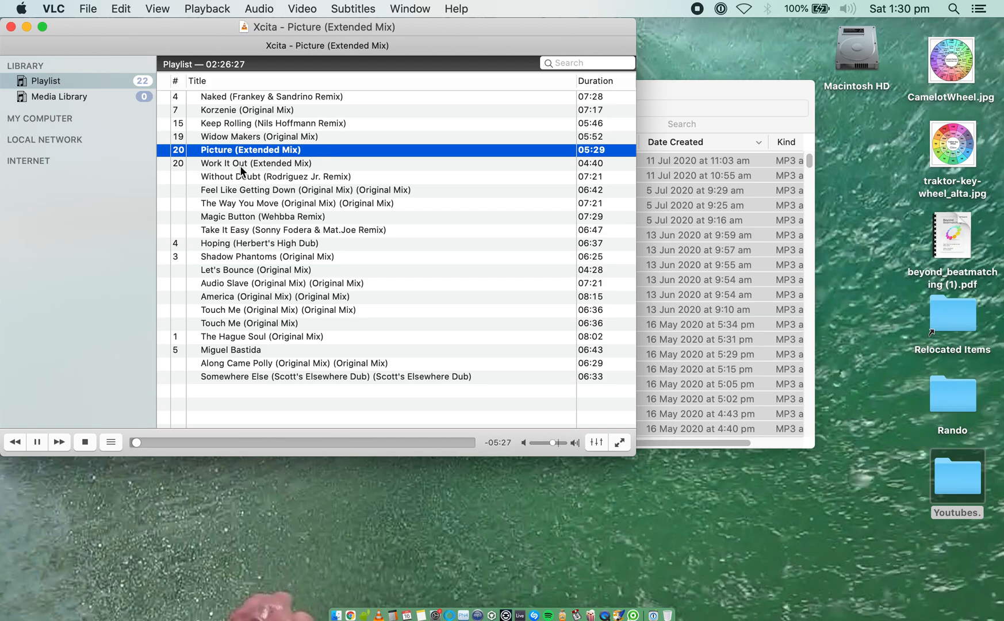
pyautogui.click(255, 440)
pyautogui.moveTo(255, 440); pyautogui.dragTo(319, 442)
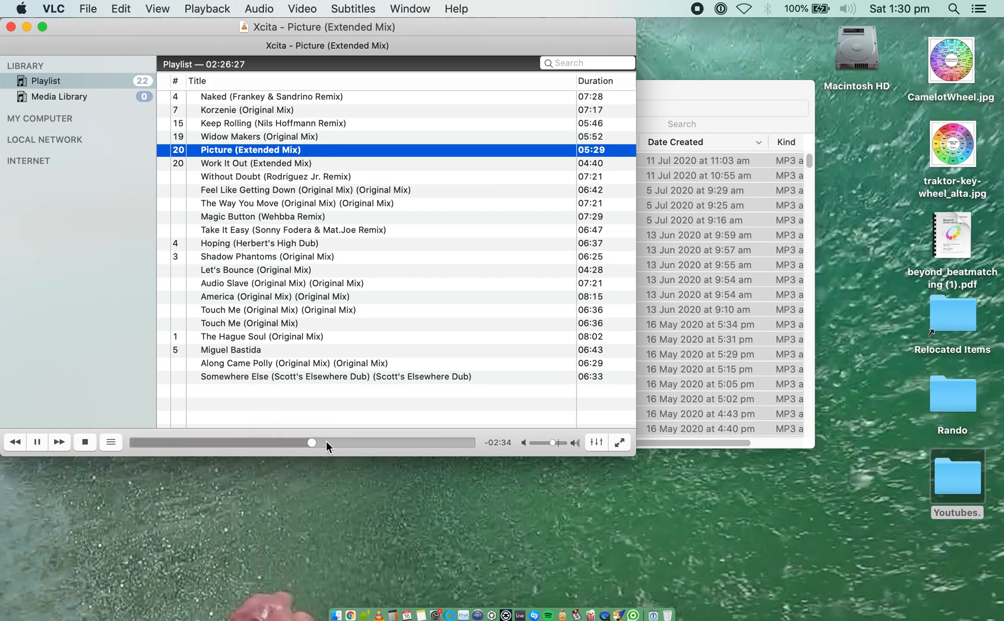
# Preview Work It Out (Extended Mix) up to its middle at a lower volume, and pause it there.
pyautogui.click(60, 442)
pyautogui.click(228, 443)
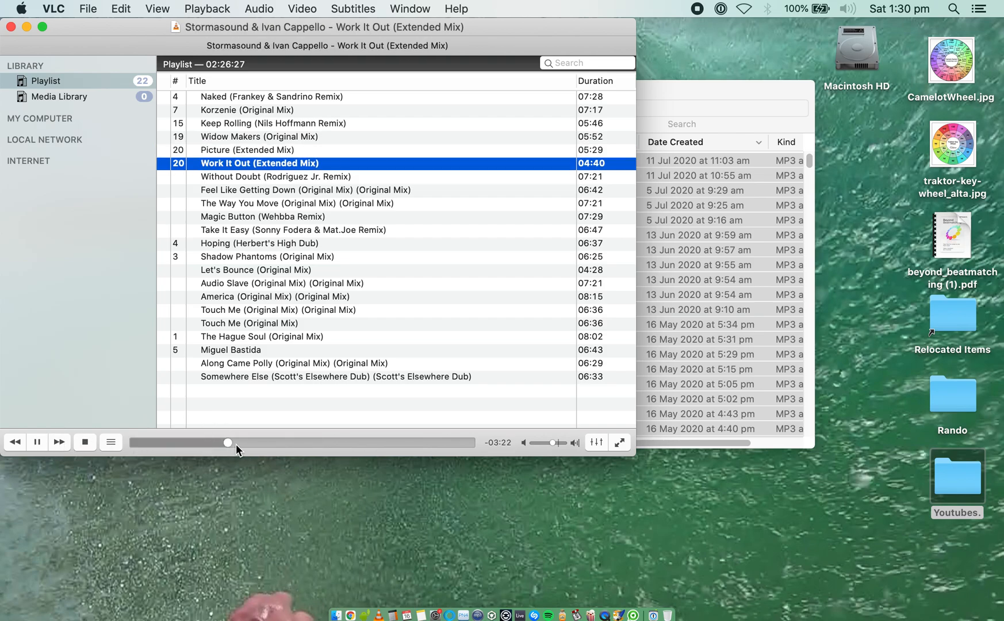
pyautogui.click(552, 443)
pyautogui.moveTo(266, 445); pyautogui.dragTo(301, 443)
pyautogui.click(37, 442)
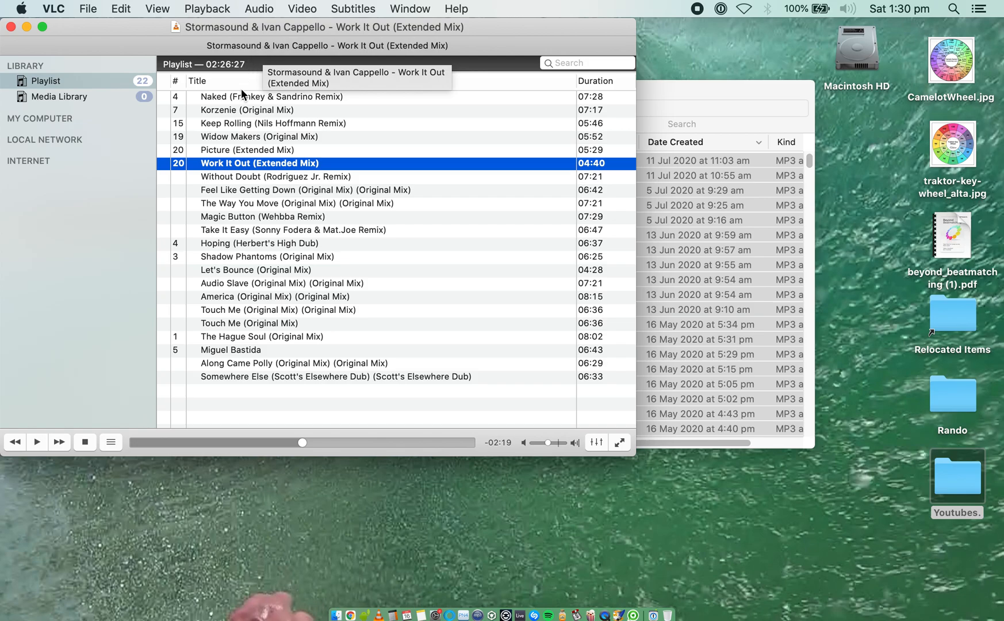
# Resume Work It Out (Extended Mix) closer to its end, and sample the following track, Without Doubt (Rodriguez Jr. Remix).
pyautogui.click(38, 442)
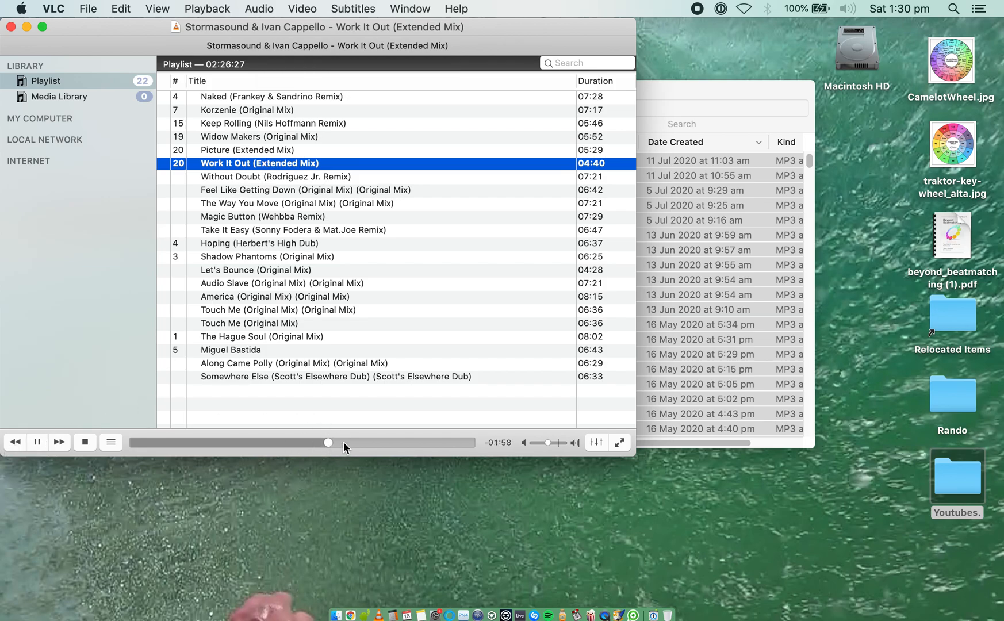
pyautogui.click(369, 441)
pyautogui.click(58, 442)
pyautogui.click(197, 442)
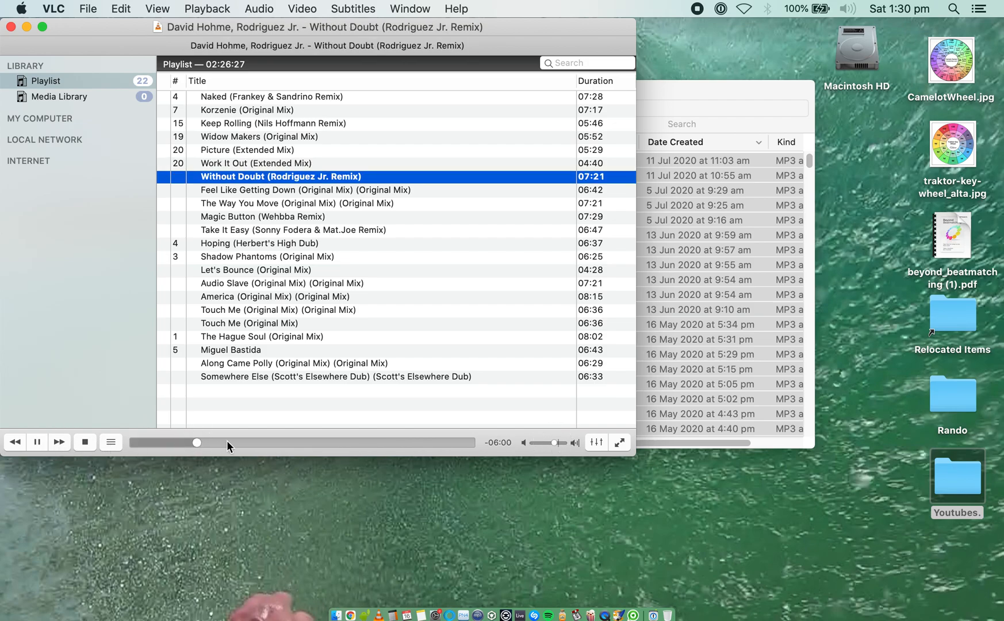
pyautogui.click(245, 442)
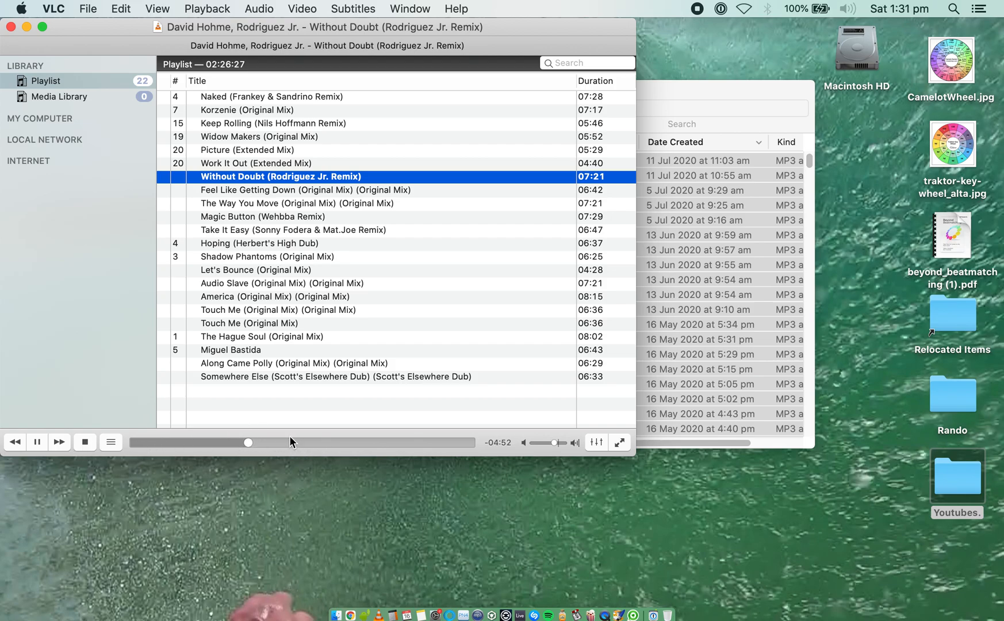
# Play Feel Like Getting Down (Original Mix) from its start at a lower volume and highlight it in the playlist.
pyautogui.click(58, 442)
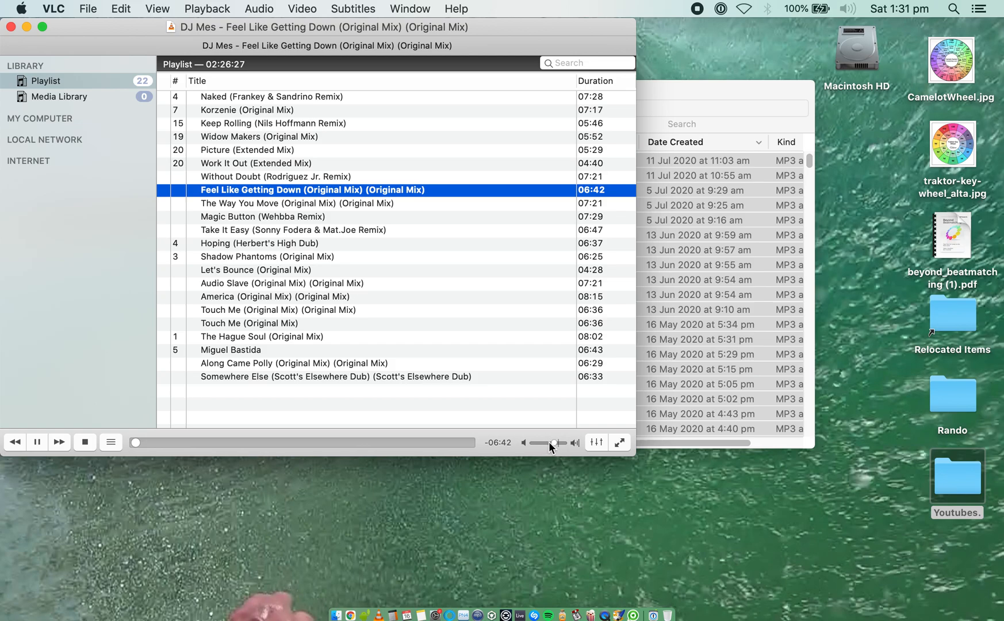
pyautogui.moveTo(554, 443); pyautogui.dragTo(548, 442)
pyautogui.click(258, 175)
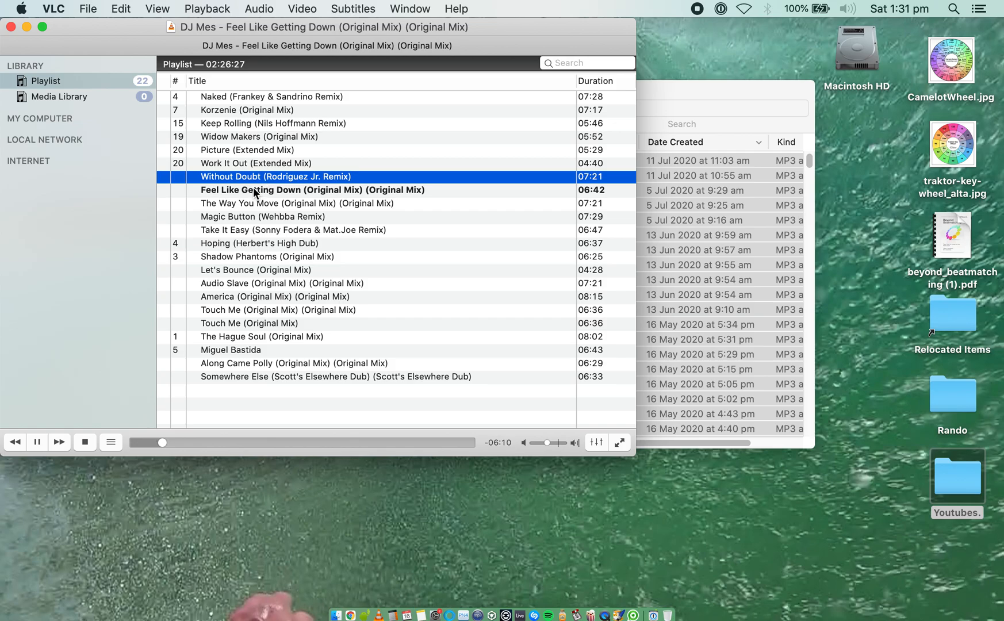
pyautogui.click(273, 193)
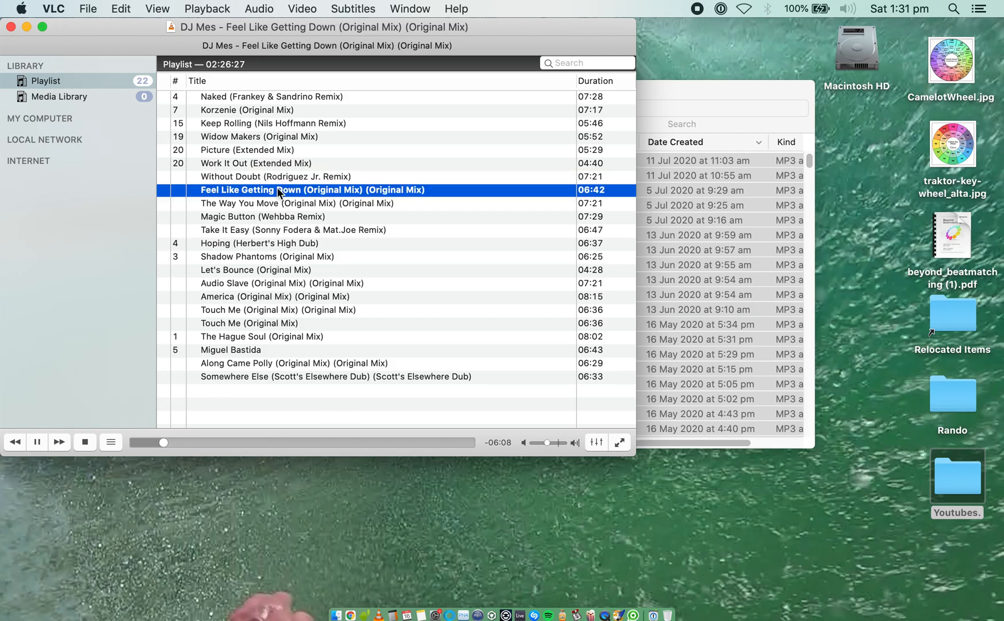
# Sample Feel Like Getting Down (Original Mix) from further in with the volume raised, and pause it.
pyautogui.click(223, 442)
pyautogui.click(257, 442)
pyautogui.press('XF86AudioRaiseVolume')
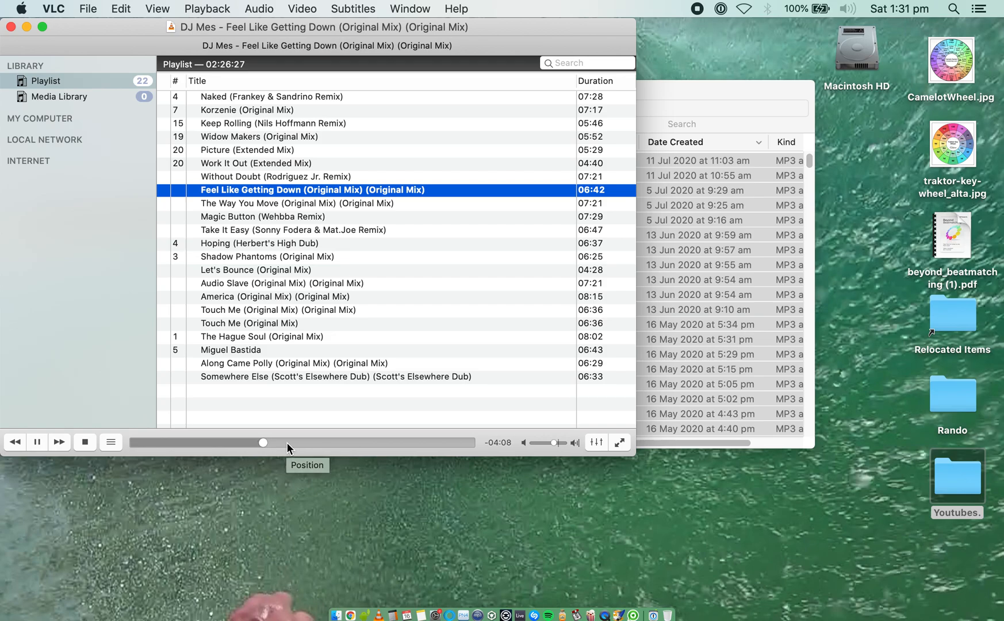
pyautogui.click(34, 441)
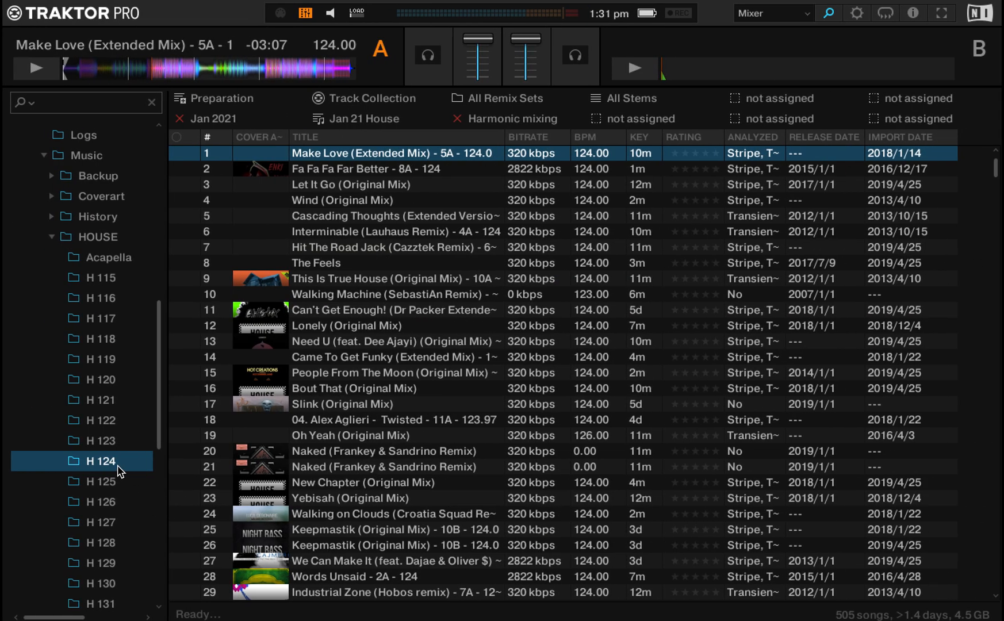
# In Traktor Pro, sort the H 124 tracks by title and add Feel Like Getting Down (Original Mix) to the Jan 21 House playlist.
pyautogui.click(313, 139)
pyautogui.scroll(-20, 354, 294)
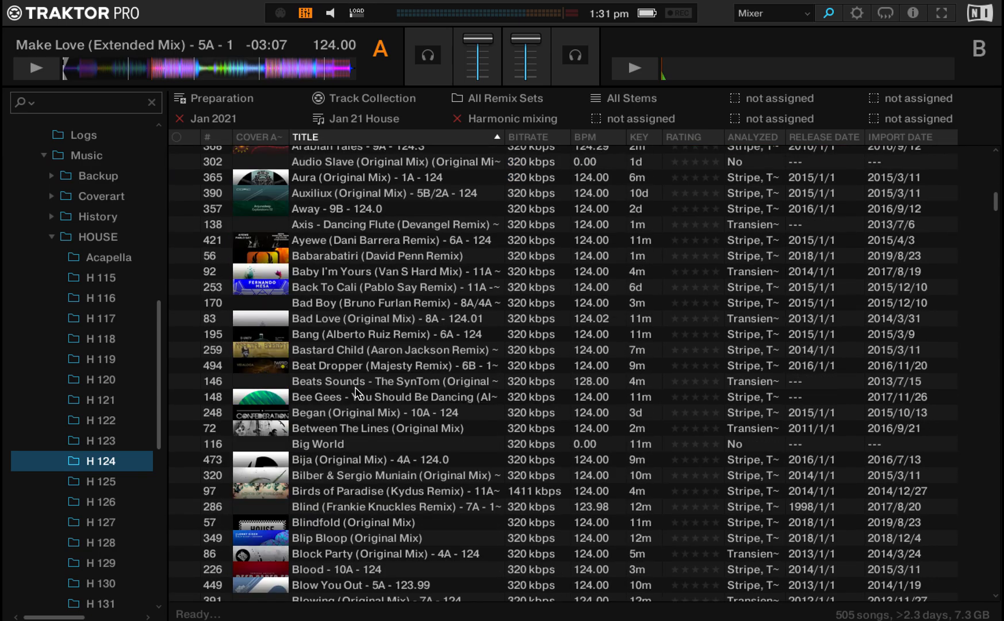
pyautogui.scroll(-20, 356, 393)
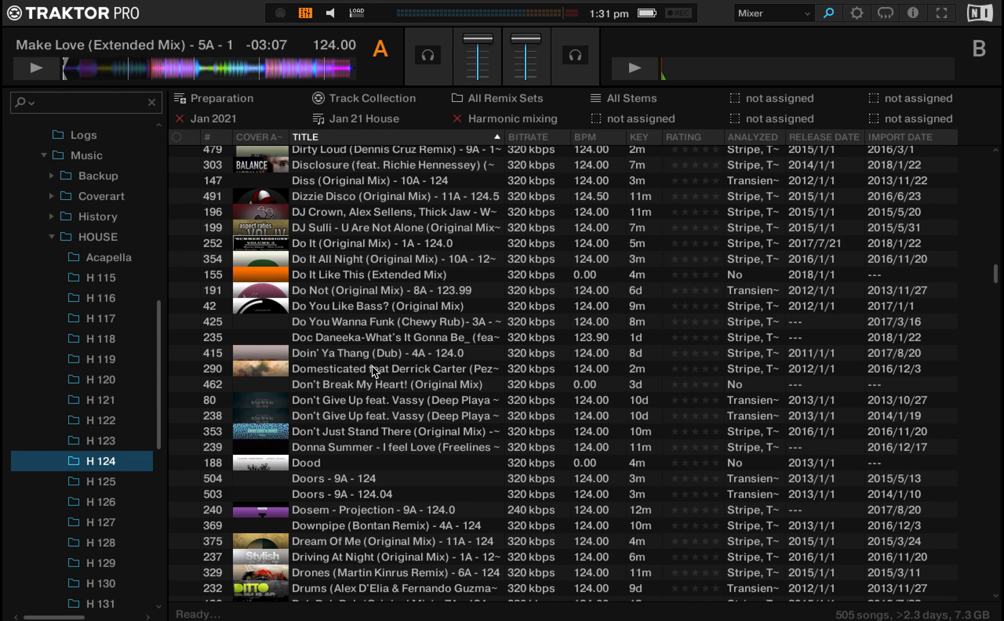
pyautogui.scroll(-7, 374, 370)
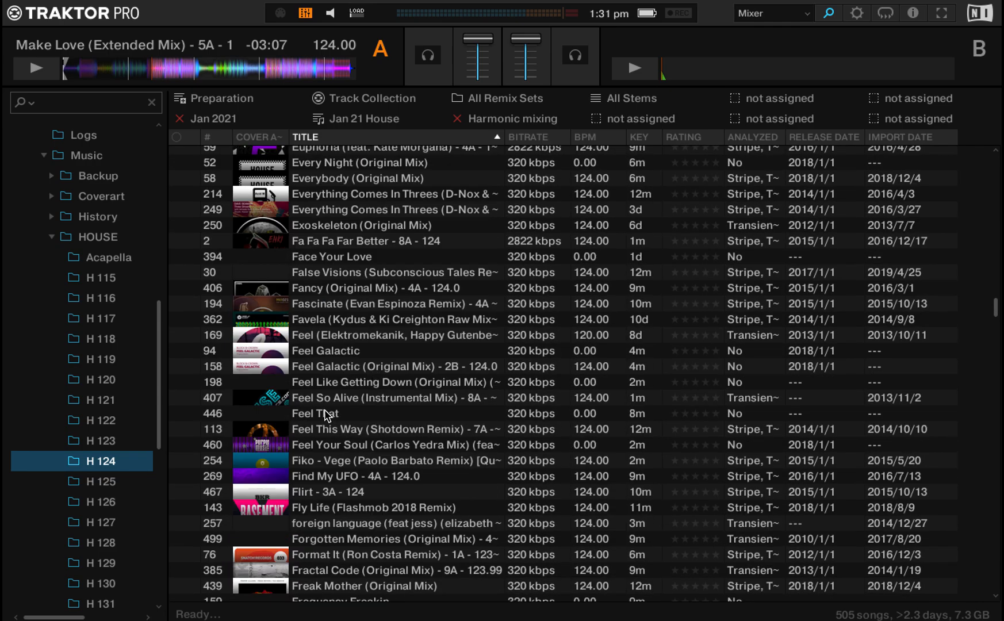
pyautogui.moveTo(345, 382); pyautogui.dragTo(379, 119)
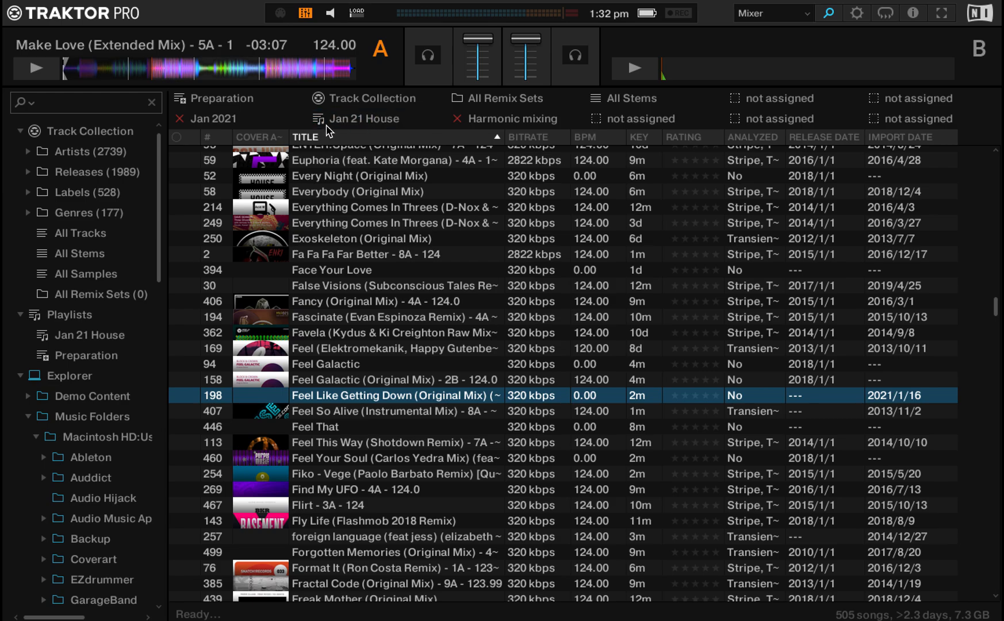
# Open the Jan 21 House playlist and look through its tracks and the HOUSE BPM folders in the browser tree.
pyautogui.click(368, 126)
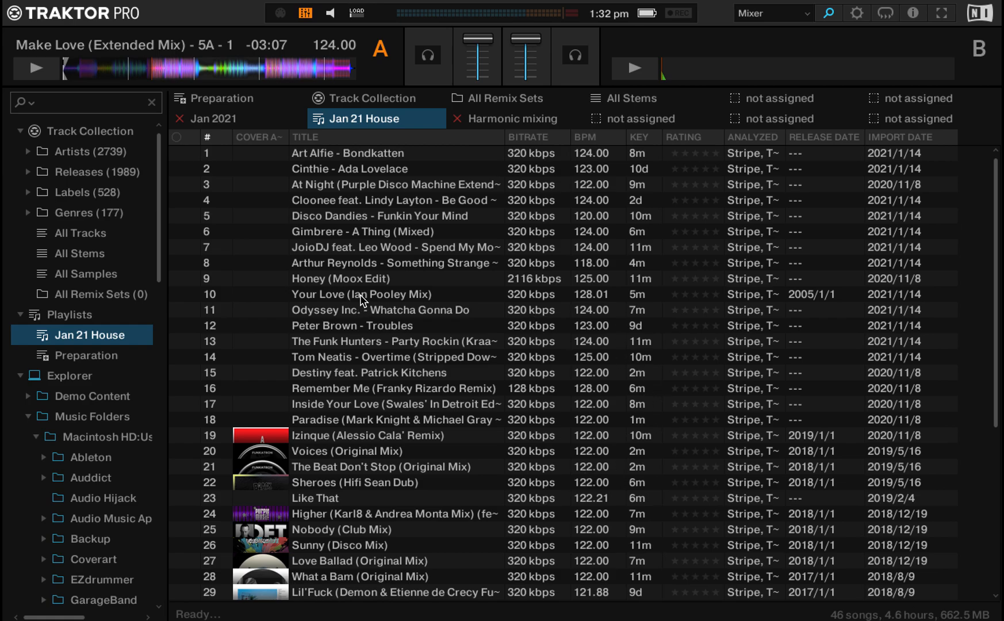
pyautogui.scroll(-5, 386, 294)
pyautogui.scroll(5, 389, 290)
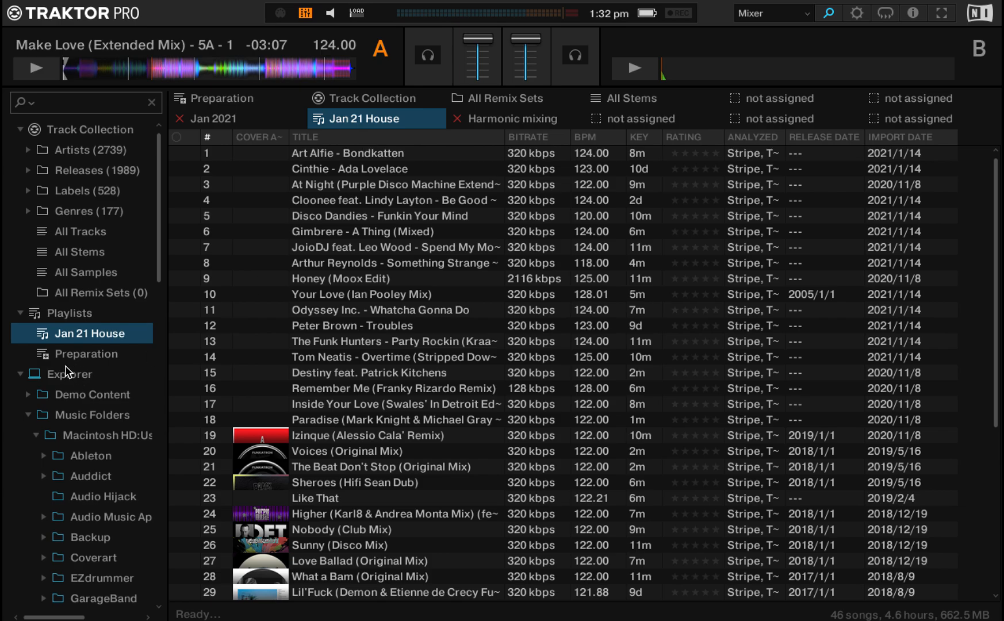
pyautogui.scroll(-15, 80, 598)
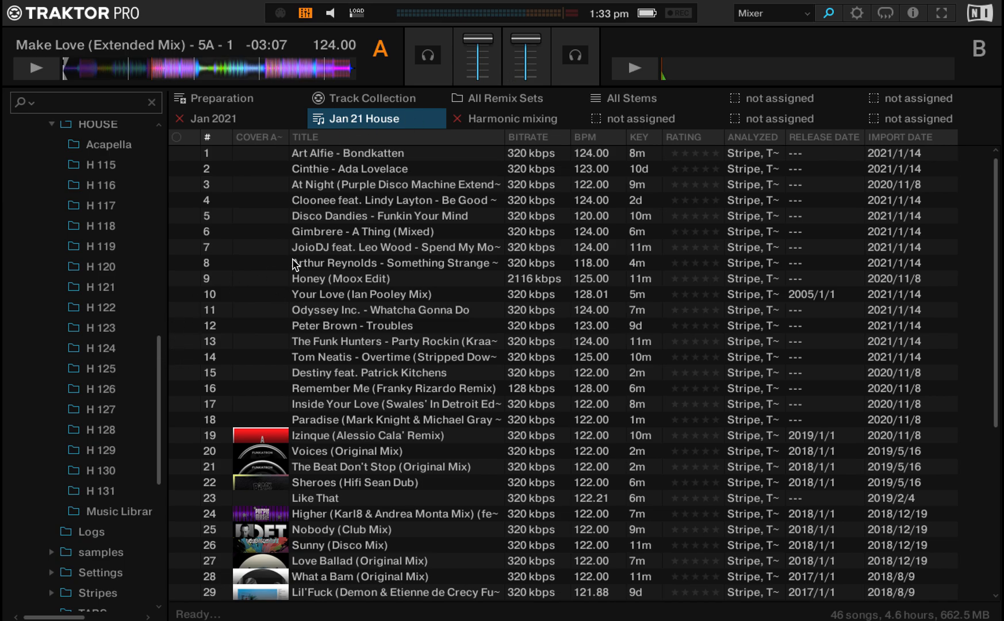
pyautogui.scroll(-6, 398, 293)
pyautogui.scroll(6, 390, 310)
# Return to the VLC playlist and preview The Way You Move (Original Mix) from several points further into the track.
pyautogui.hotkey('ctrl', 'Left')
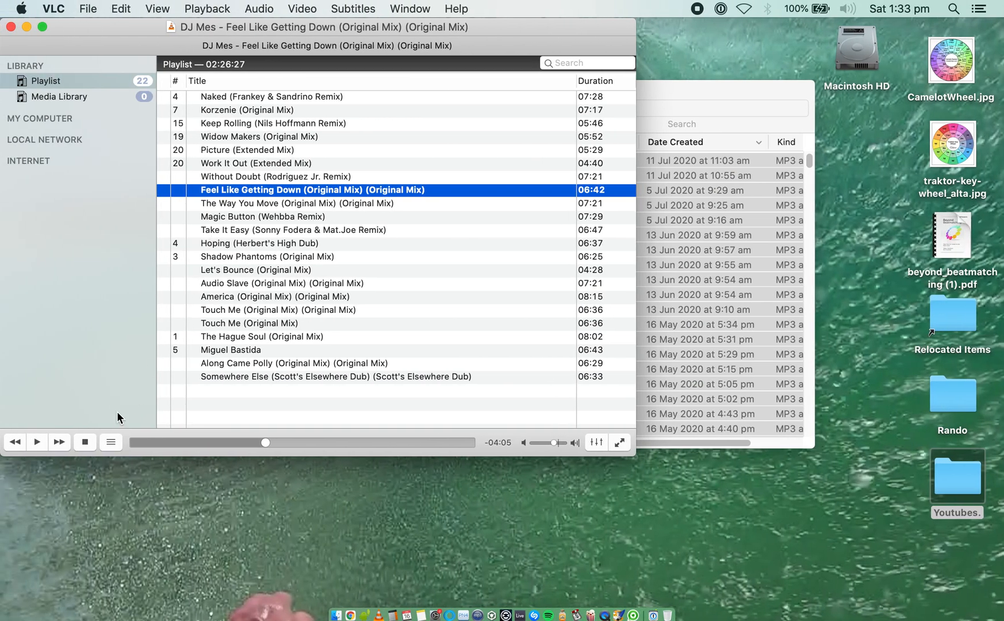
pyautogui.hotkey('ctrl', 'Right')
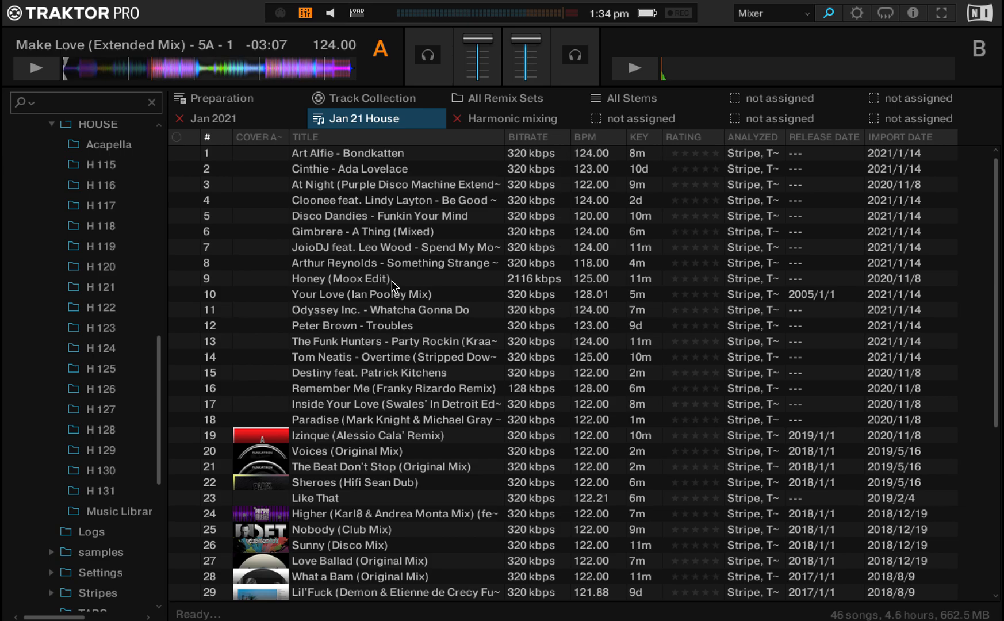
pyautogui.hotkey('ctrl', 'Left')
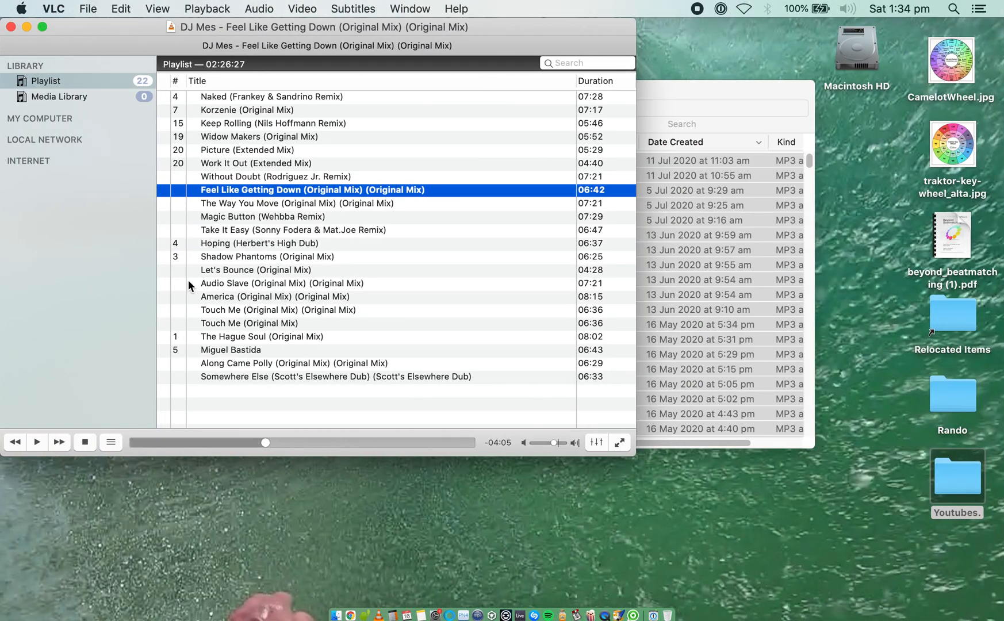
pyautogui.click(54, 441)
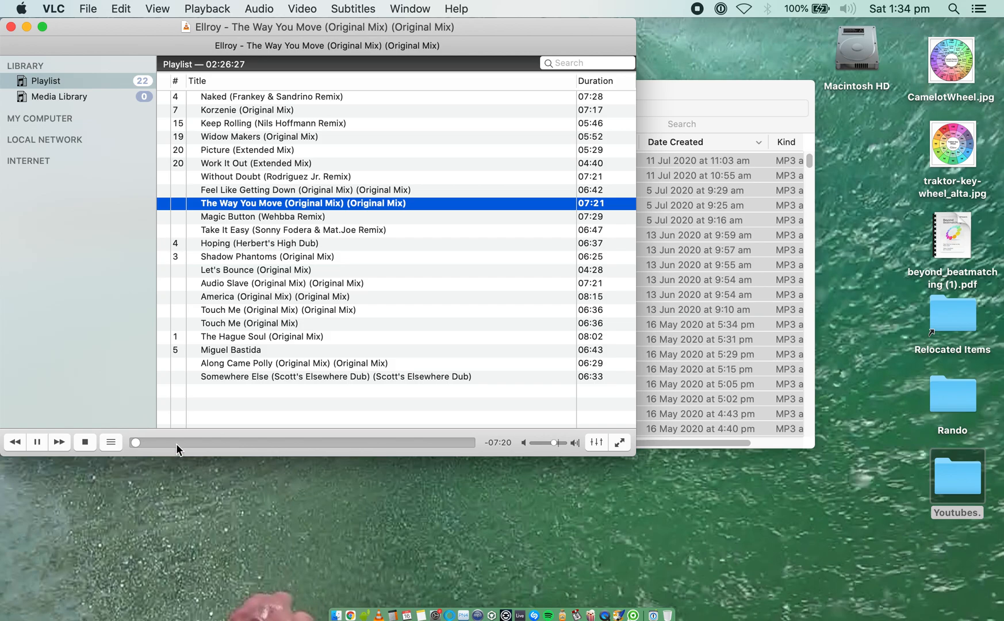
pyautogui.click(191, 441)
pyautogui.click(238, 442)
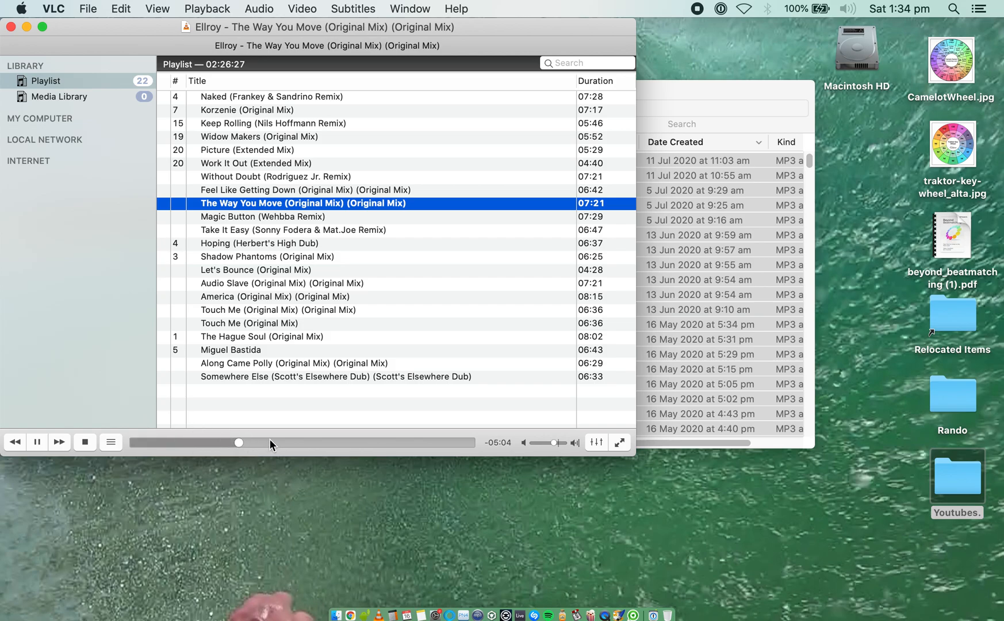
pyautogui.click(282, 442)
# Preview Magic Button (Wehbba Remix) from two points further into the track.
pyautogui.click(60, 443)
pyautogui.click(230, 441)
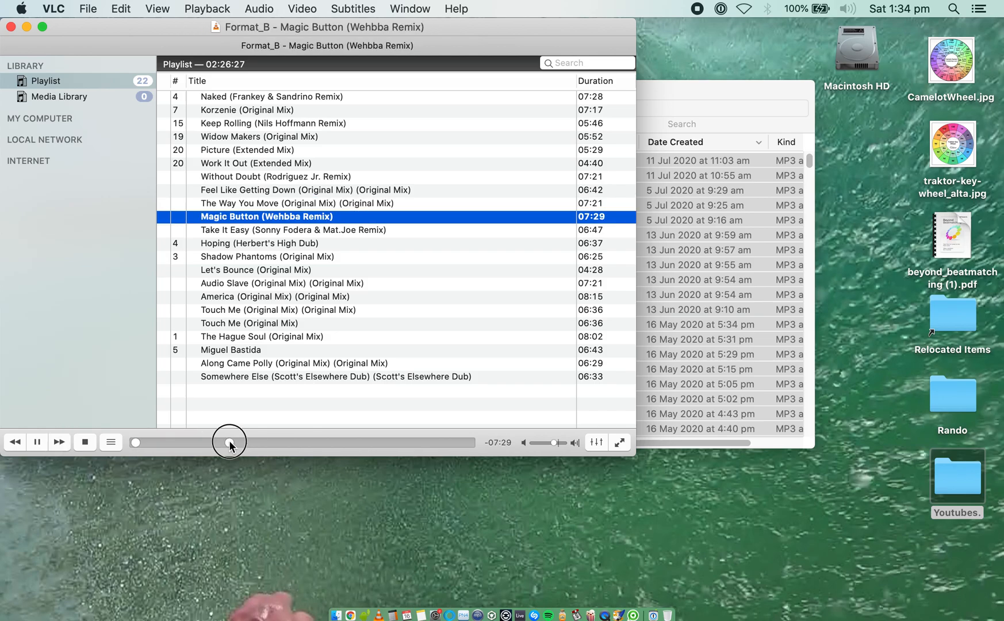
pyautogui.click(270, 442)
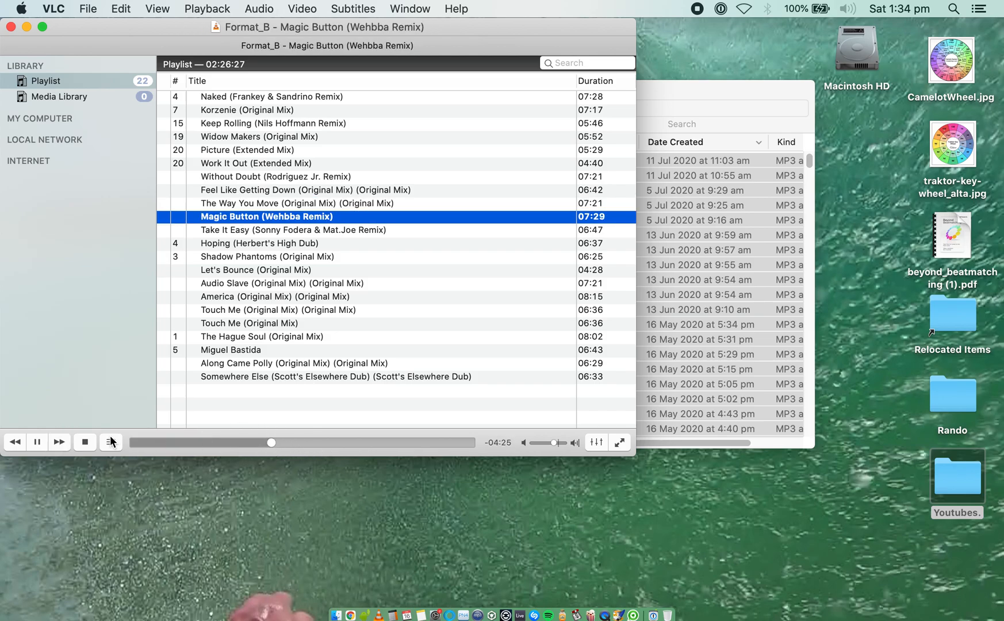
# Preview Take It Easy (Sonny Fodera & Mat.Joe Remix) from three points, ending past the track's middle.
pyautogui.click(59, 442)
pyautogui.click(222, 442)
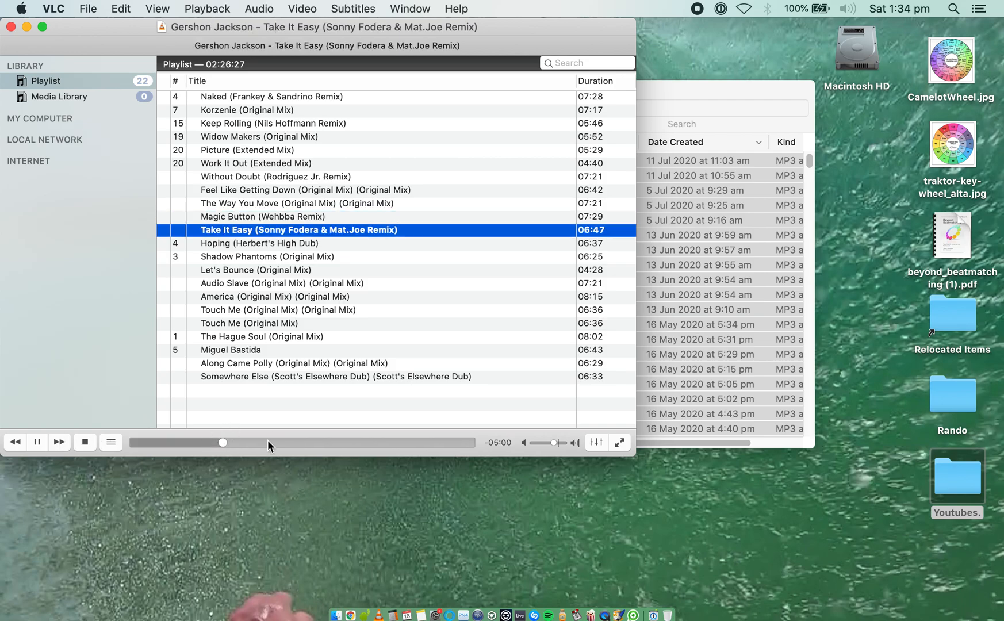
pyautogui.click(274, 441)
pyautogui.click(342, 442)
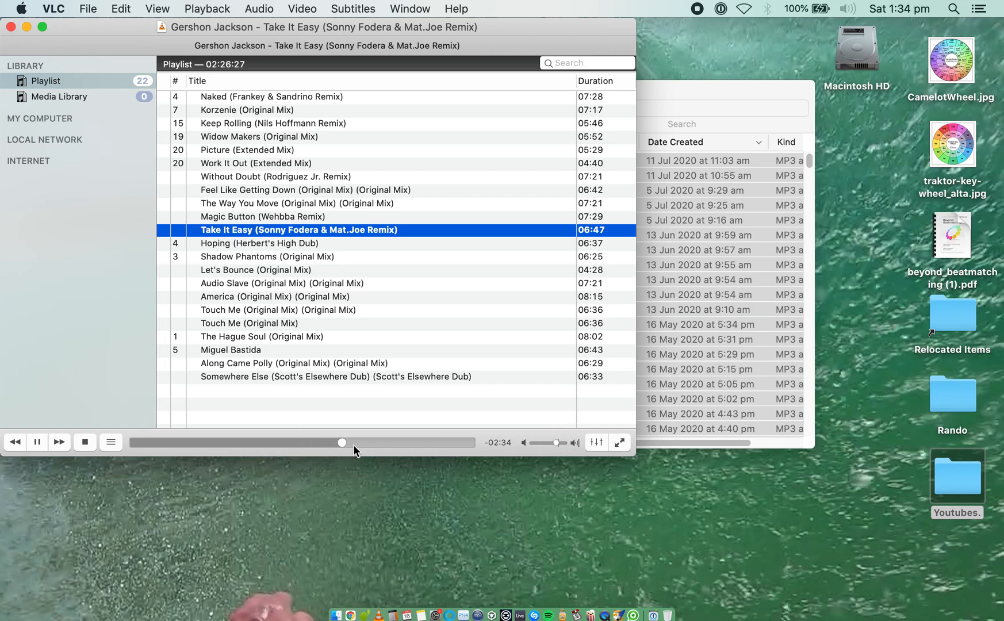
# Preview Hoping (Herbert's High Dub) from several points, ending past the track's middle.
pyautogui.click(59, 441)
pyautogui.click(218, 442)
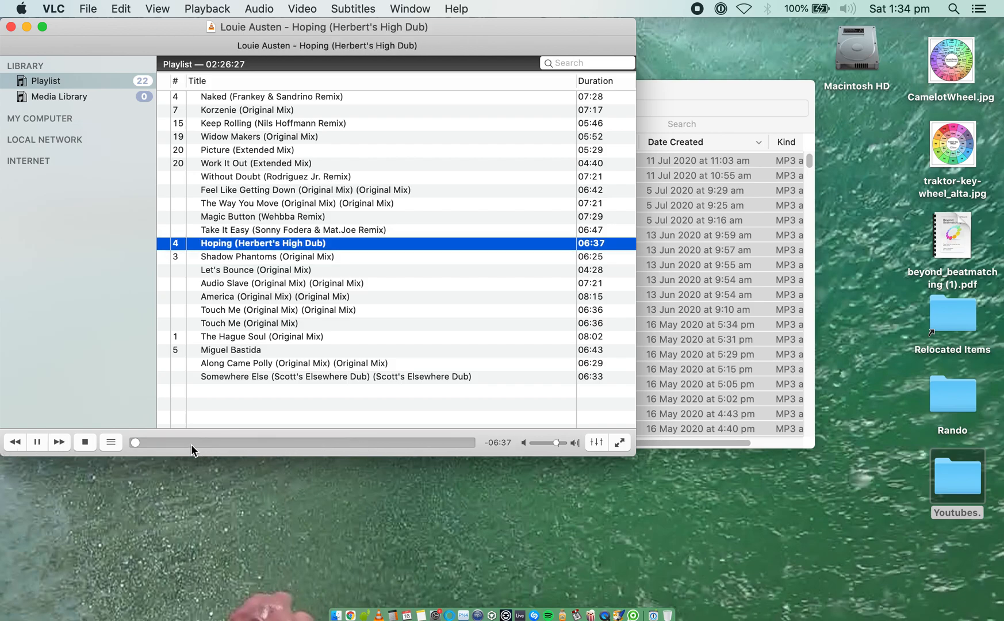
pyautogui.click(262, 443)
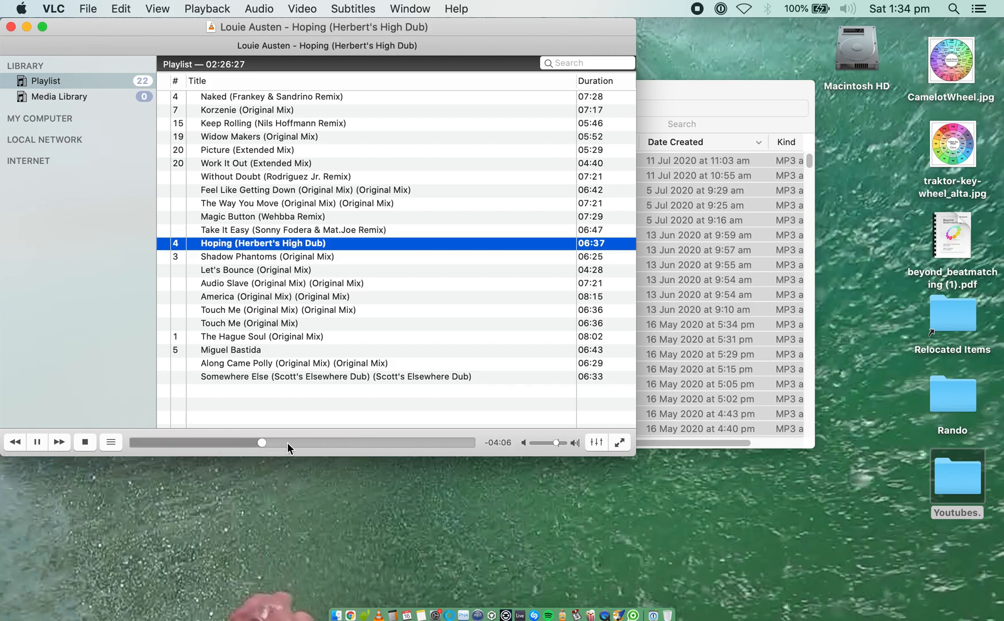
pyautogui.click(297, 442)
pyautogui.click(345, 442)
# Preview Shadow Phantoms (Original Mix) and Let's Bounce (Original Mix), each from a point about a third of the way in.
pyautogui.click(52, 440)
pyautogui.click(231, 442)
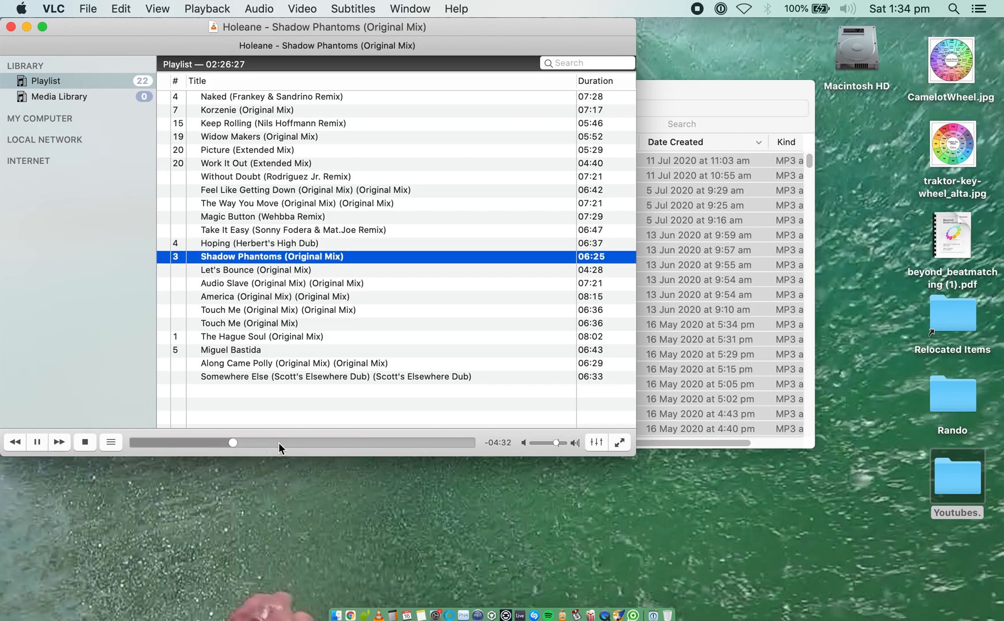
pyautogui.click(59, 442)
pyautogui.click(233, 442)
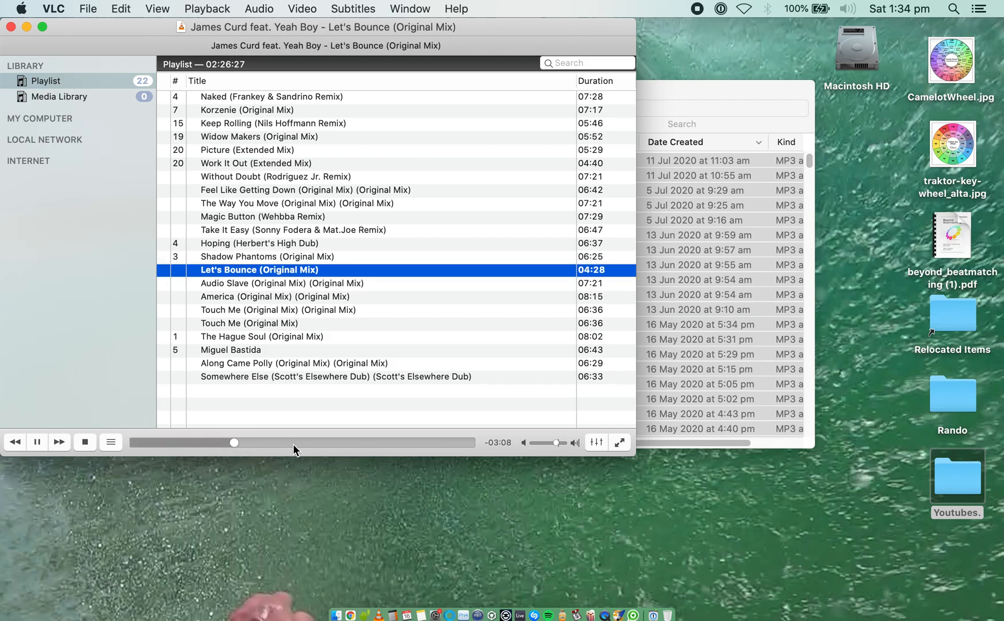
# Preview Audio Slave (Original Mix) from two points and lower the playback volume slightly.
pyautogui.click(55, 441)
pyautogui.click(257, 442)
pyautogui.click(286, 442)
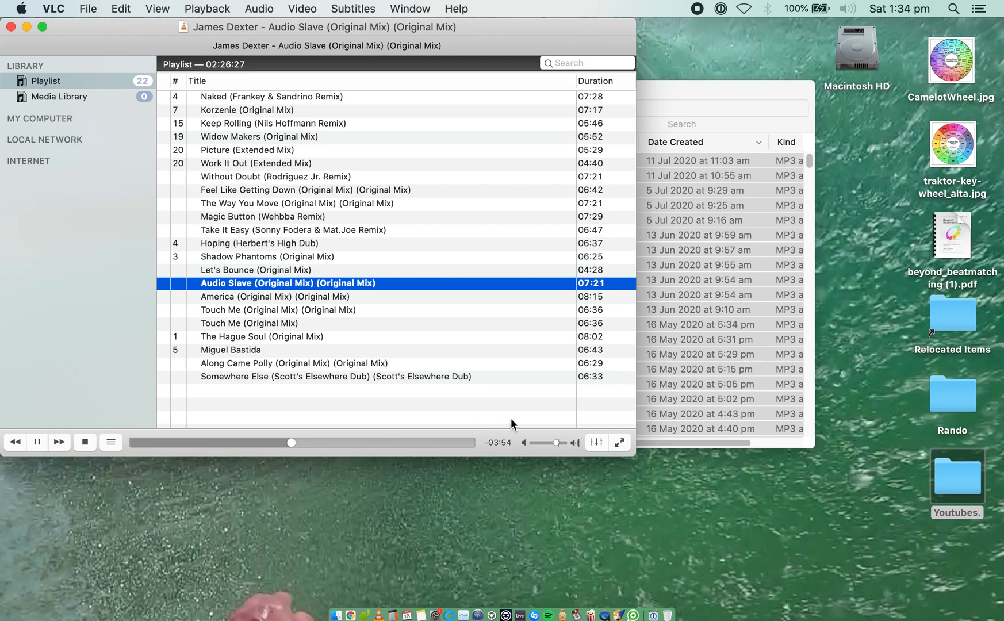
pyautogui.moveTo(556, 442); pyautogui.dragTo(552, 442)
# Preview America (Original Mix) from two points and Touch Me (Original Mix) from one, and skip on to the second Touch Me copy.
pyautogui.click(59, 442)
pyautogui.click(260, 441)
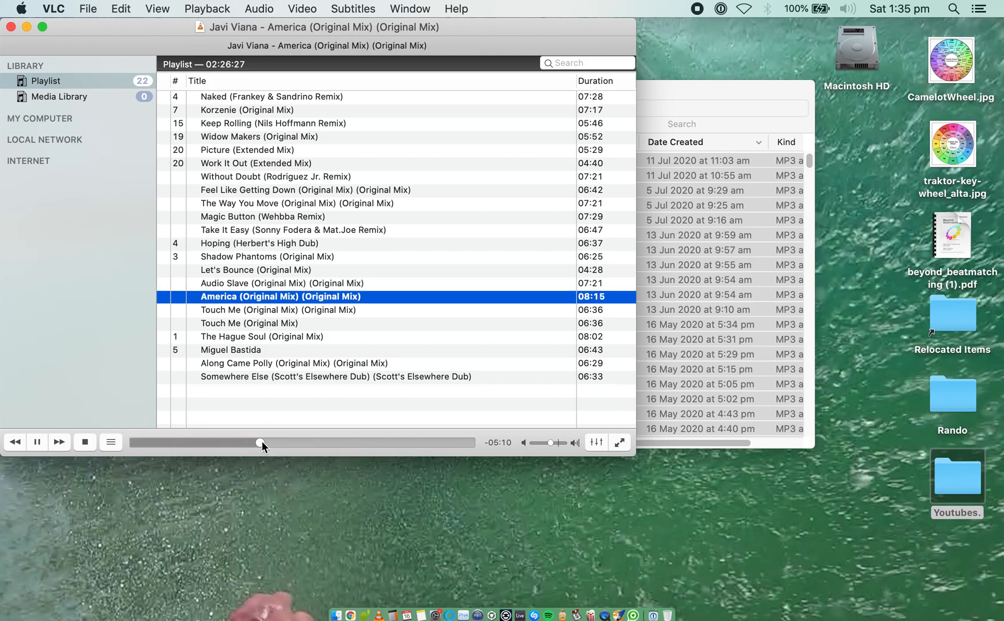
pyautogui.click(295, 442)
pyautogui.click(59, 442)
pyautogui.click(230, 442)
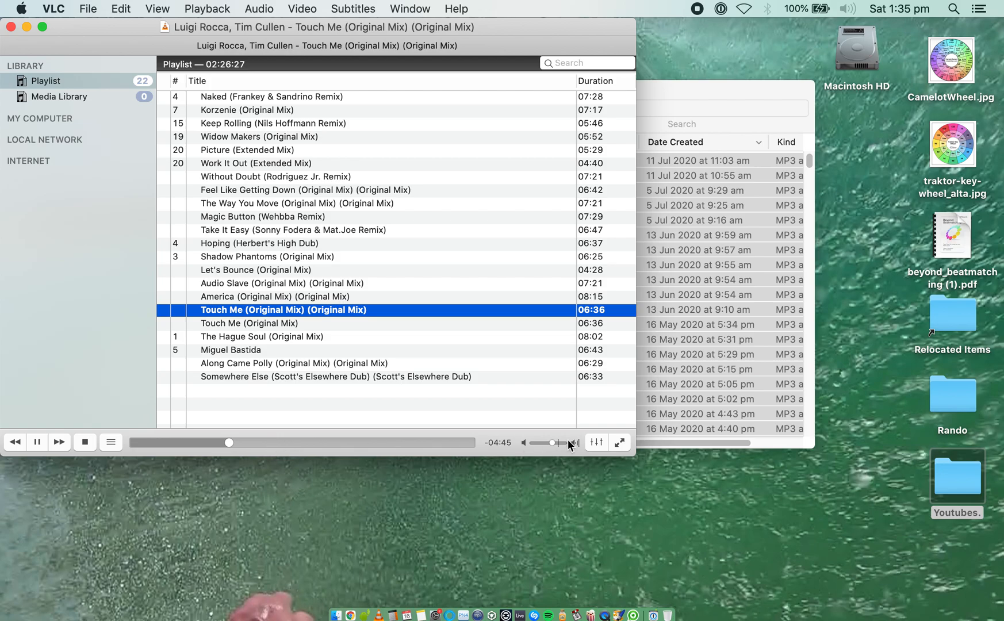
pyautogui.click(59, 442)
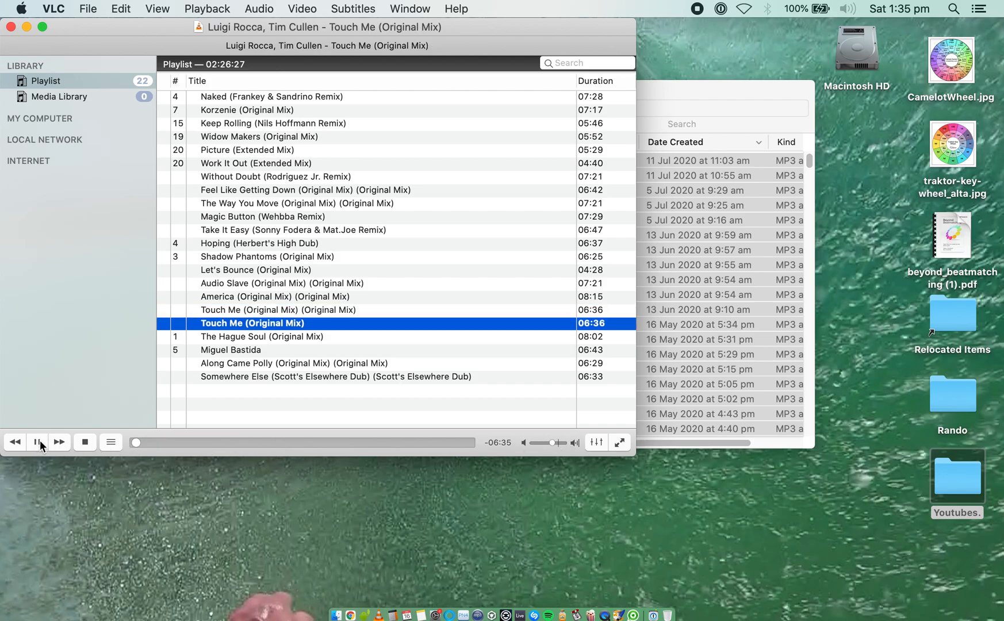
# Preview The Hague Soul (Original Mix) and the Miguel Bastida track from partway in, raising the playback volume slightly.
pyautogui.click(60, 442)
pyautogui.moveTo(229, 442); pyautogui.dragTo(286, 442)
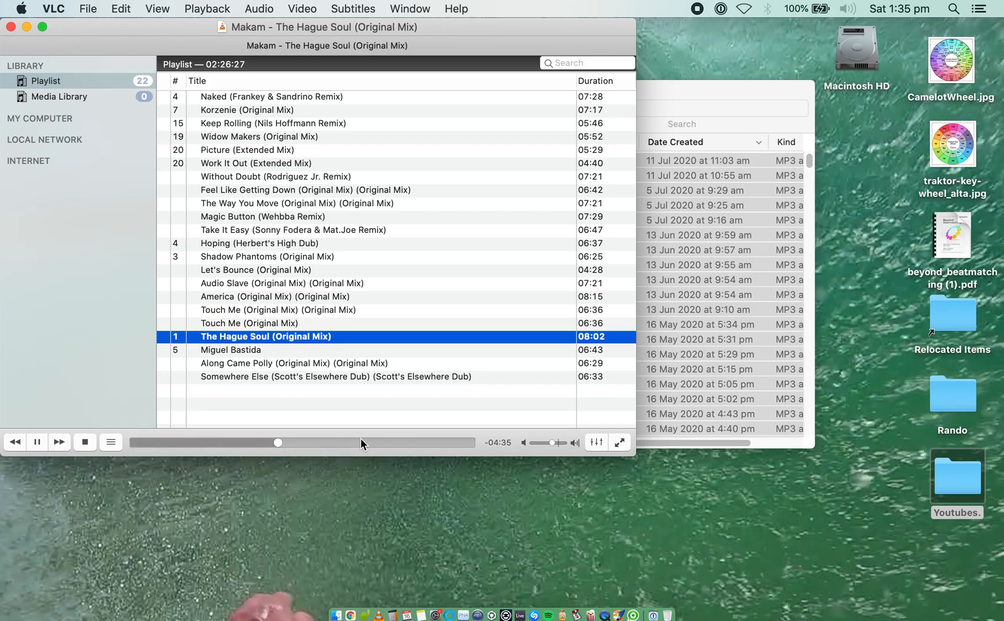
pyautogui.click(60, 441)
pyautogui.click(252, 442)
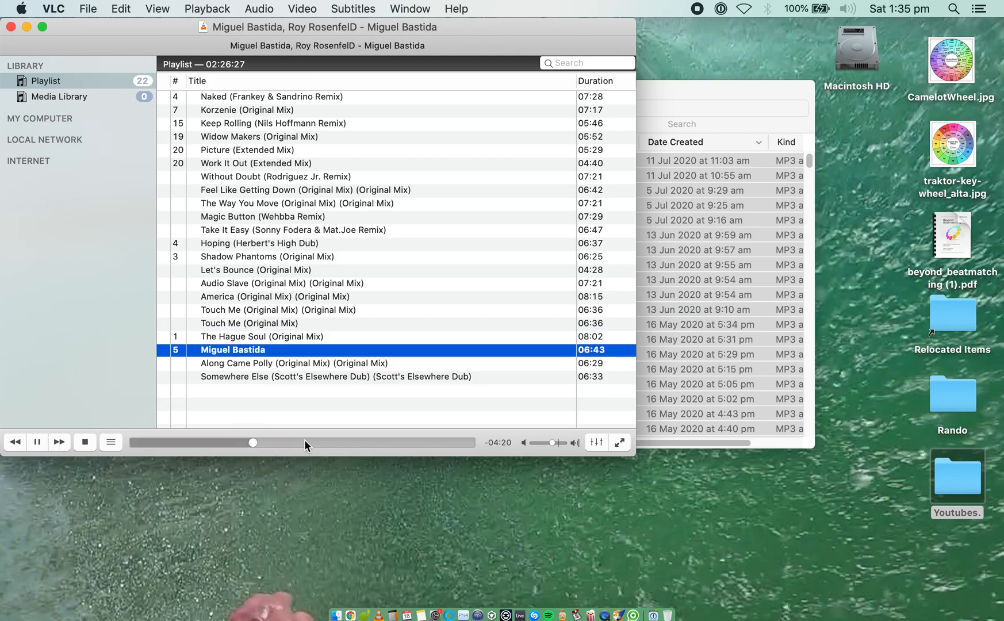
pyautogui.click(555, 444)
# Preview Along Came Polly (Original Mix) and Somewhere Else (Scott's Elsewhere Dub), each from two points up to about the middle.
pyautogui.click(61, 441)
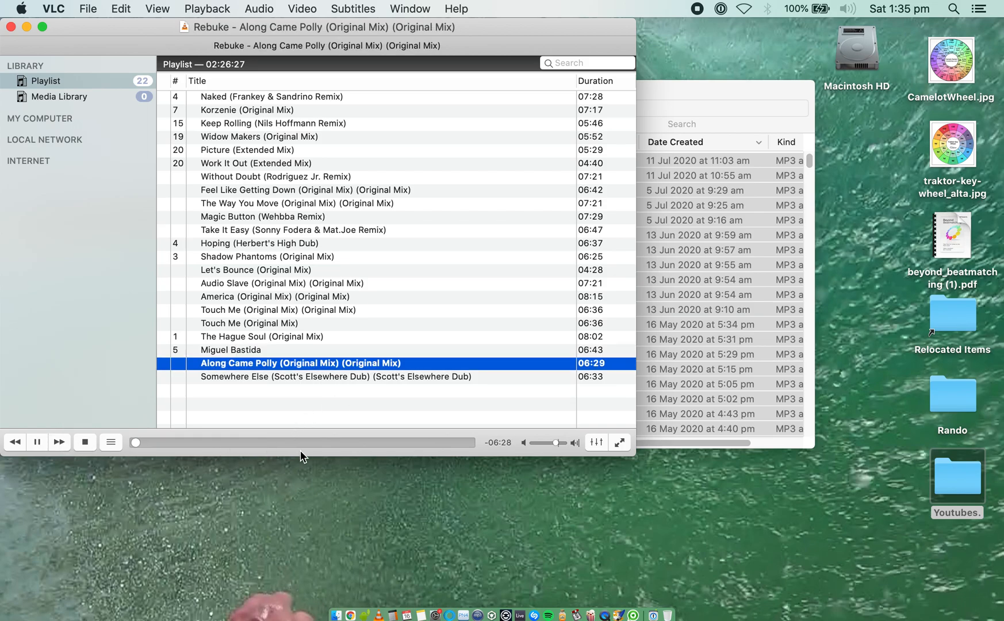
pyautogui.click(248, 441)
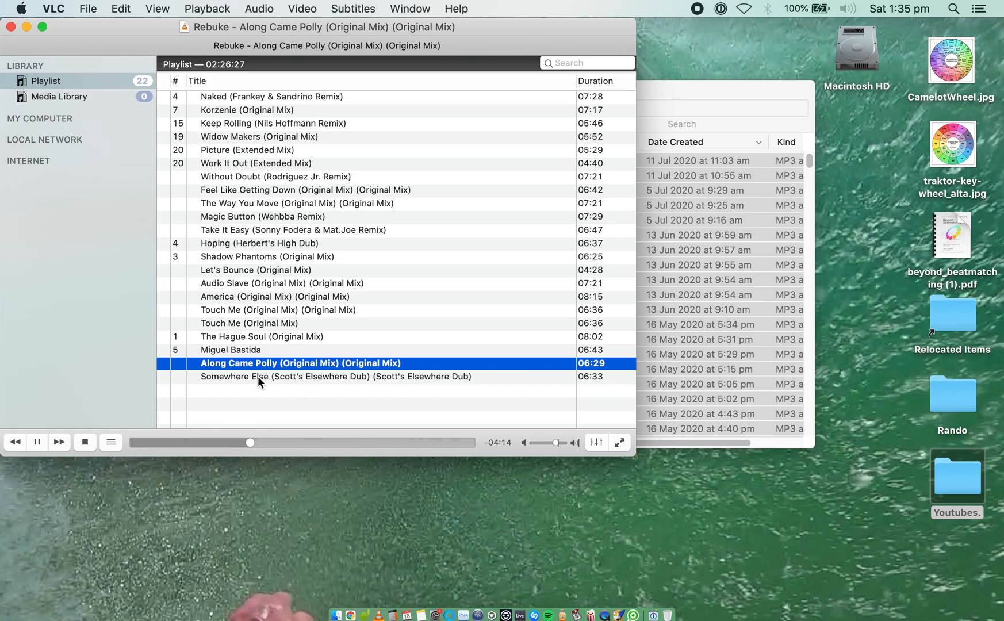
pyautogui.click(292, 441)
pyautogui.click(60, 442)
pyautogui.click(205, 443)
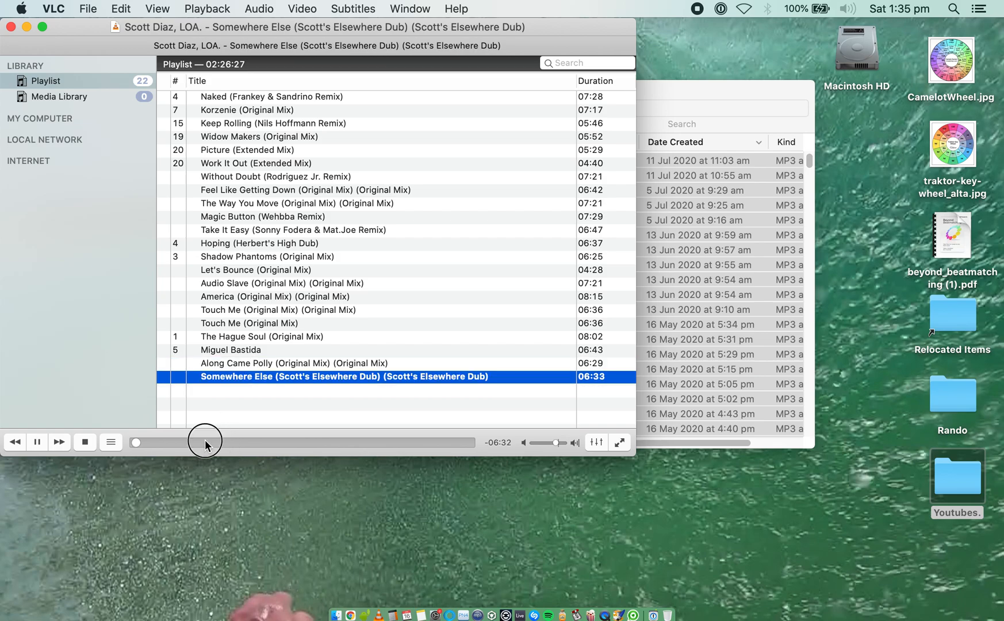
pyautogui.moveTo(205, 443); pyautogui.dragTo(274, 442)
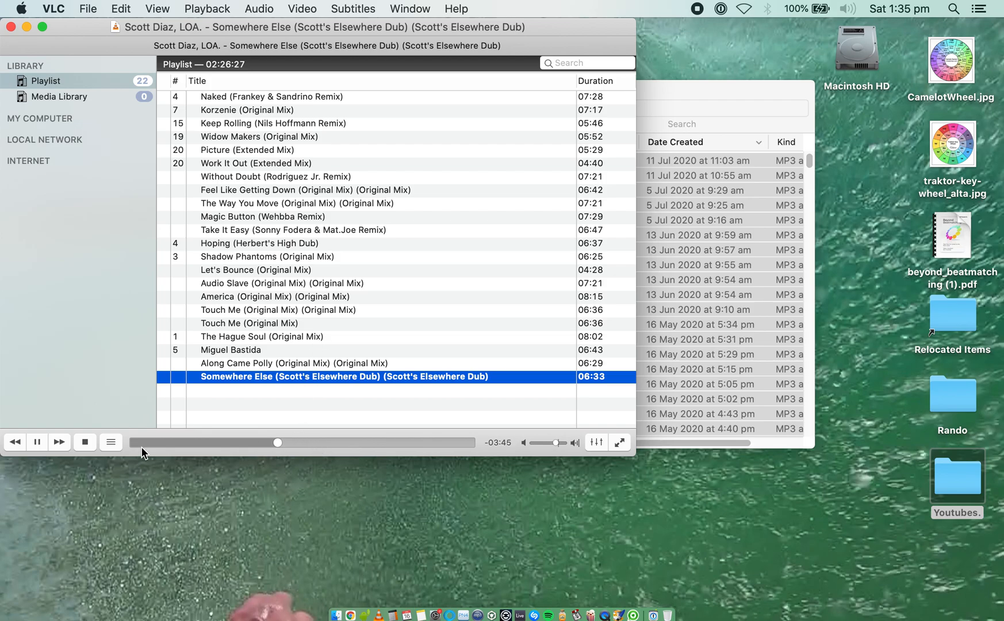
# Stop playback and quit VLC, and close the H 124 folder window.
pyautogui.click(85, 442)
pyautogui.press('super+q')
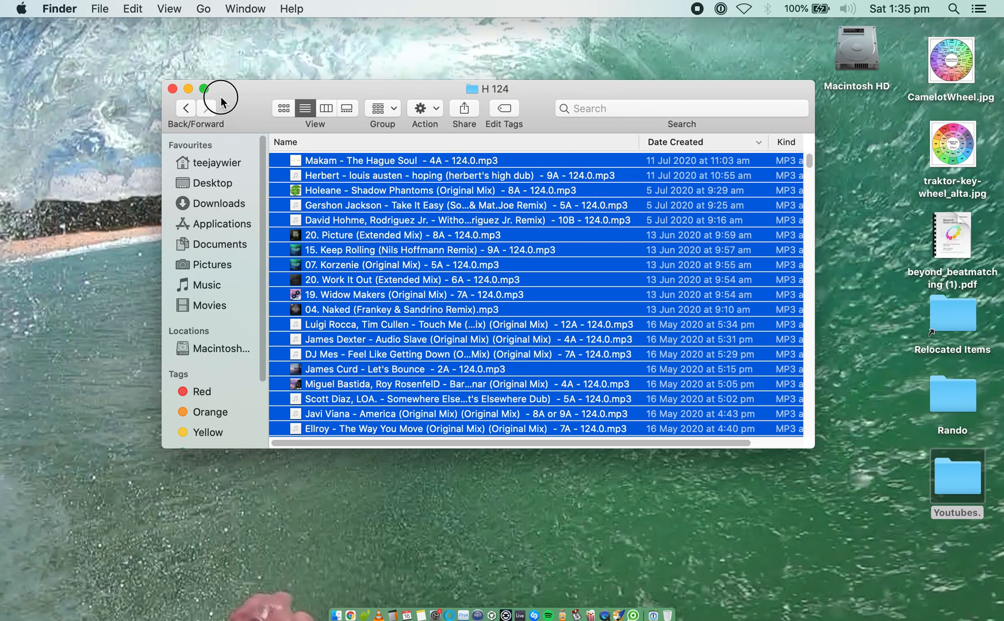
pyautogui.click(172, 89)
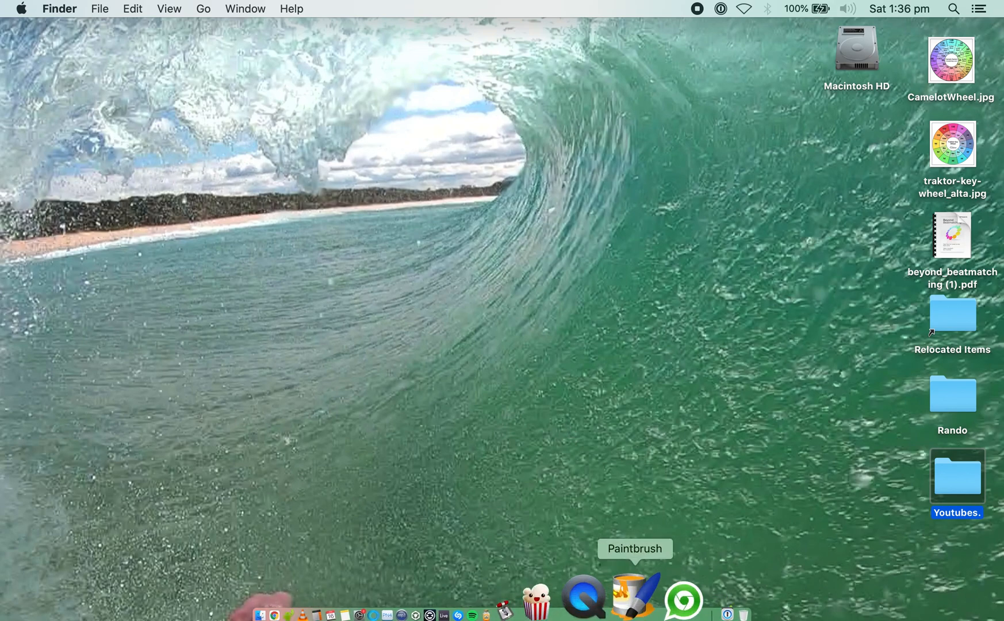
# Switch to Traktor Pro, sort the Jan 21 House playlist by title, and try to move Destiny feat. Patrick Kitchens higher.
pyautogui.click(609, 607)
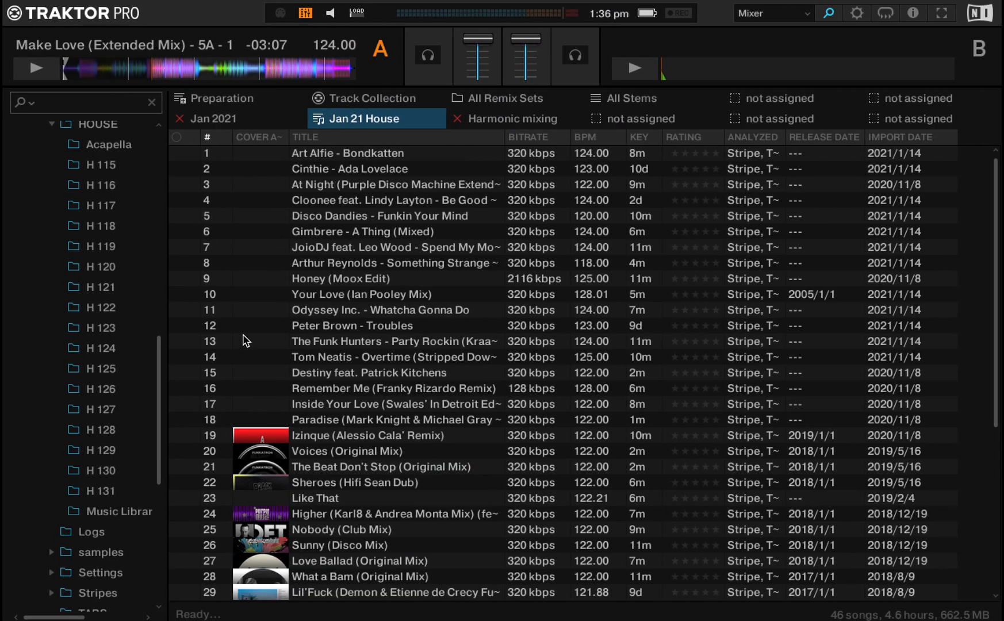
pyautogui.scroll(-6, 412, 327)
pyautogui.click(322, 138)
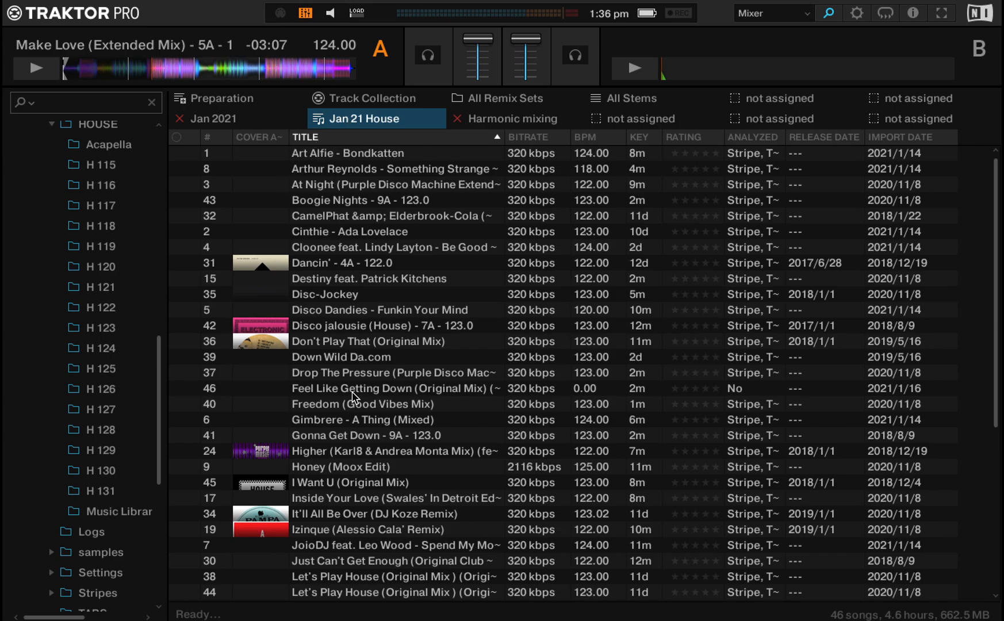
pyautogui.moveTo(337, 281); pyautogui.dragTo(339, 248)
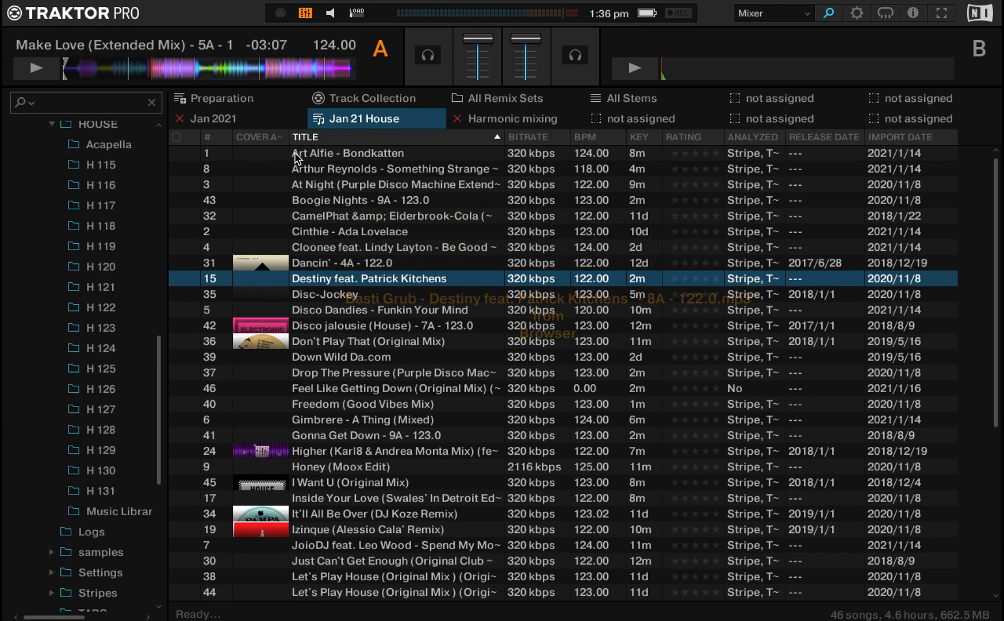
# Sort the playlist by track number again and move Arthur Reynolds - Something Strange down to position 13.
pyautogui.click(214, 140)
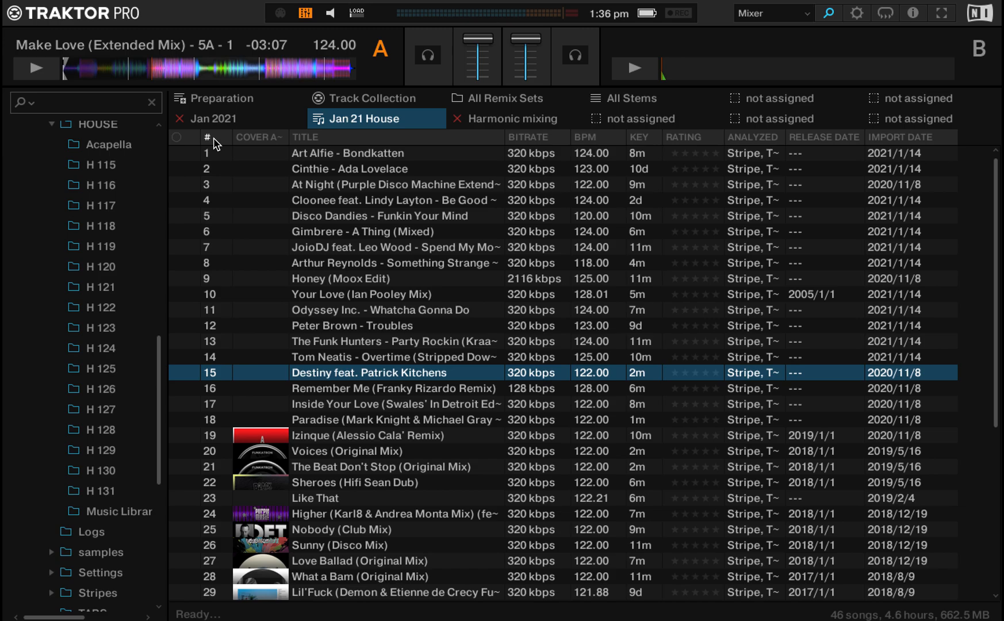
pyautogui.rightClick(215, 143)
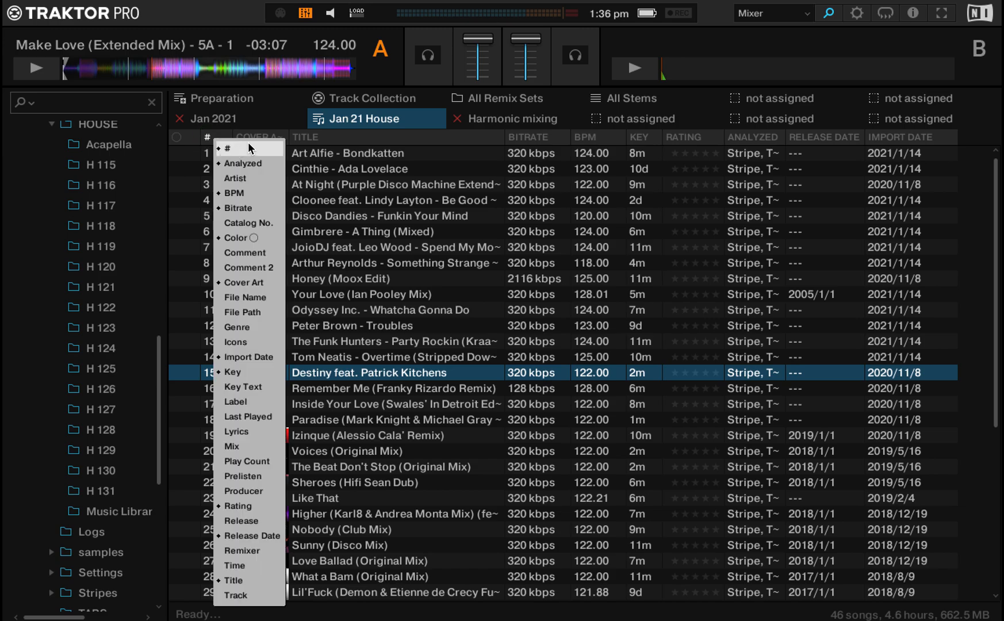
pyautogui.click(285, 116)
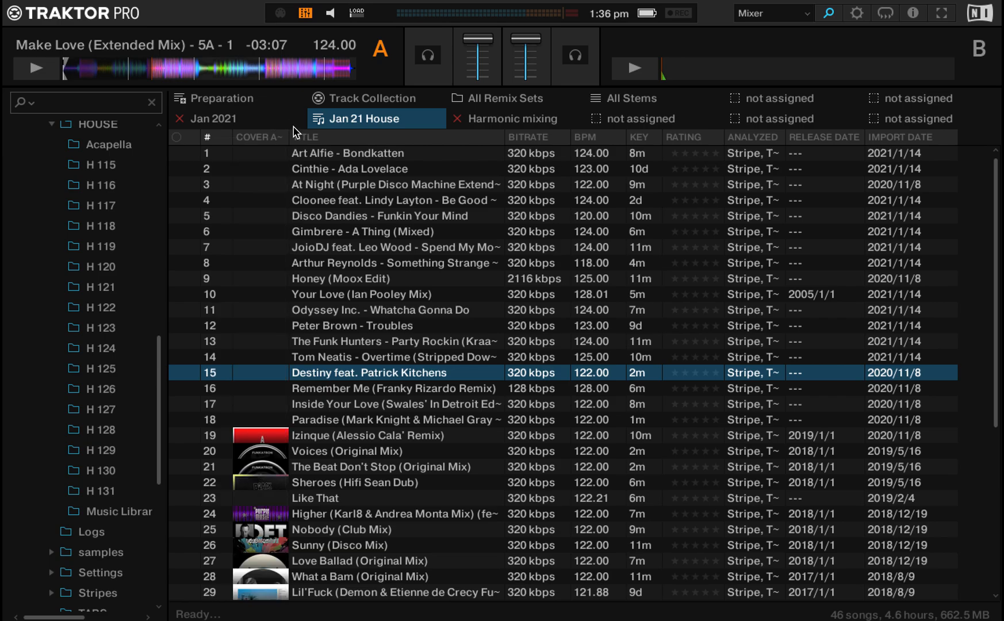
pyautogui.moveTo(353, 268); pyautogui.dragTo(353, 361)
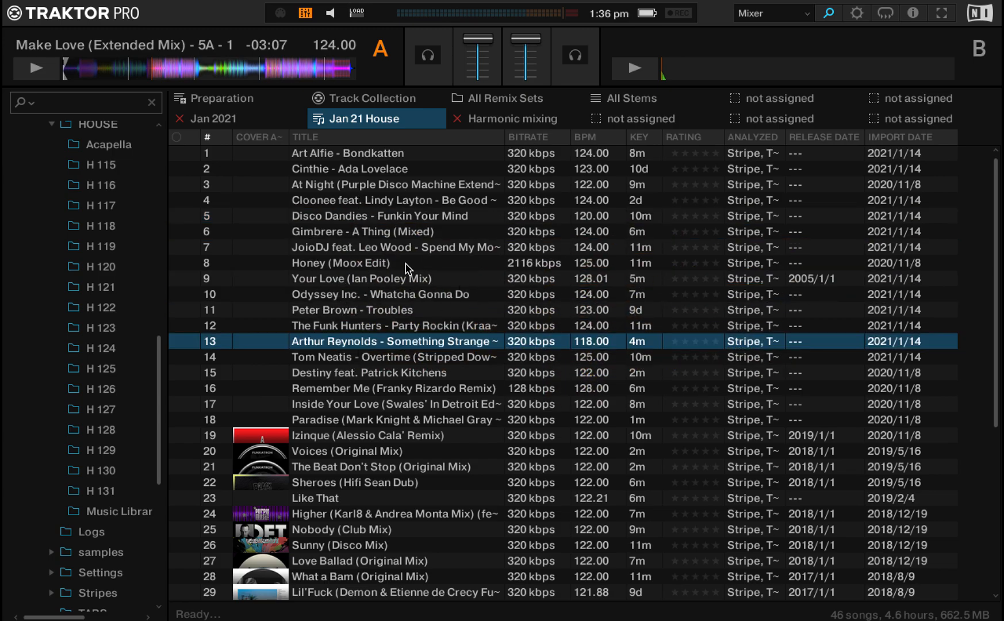
# Load Art Alfie - Bondkatten into deck A, show the full decks, and play the track from its loop near the start.
pyautogui.moveTo(372, 161); pyautogui.dragTo(141, 74)
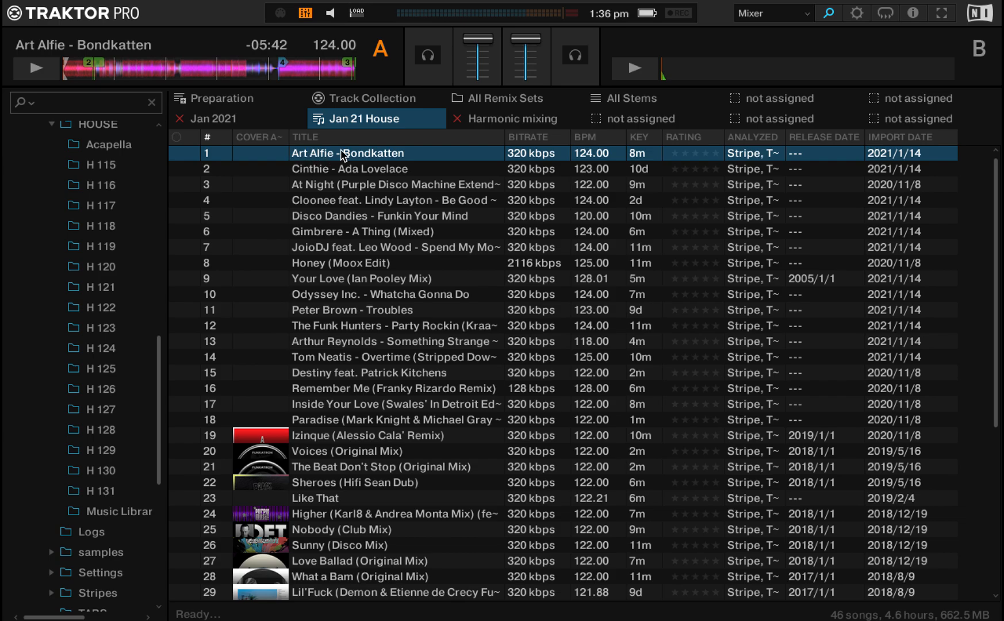
pyautogui.press('space')
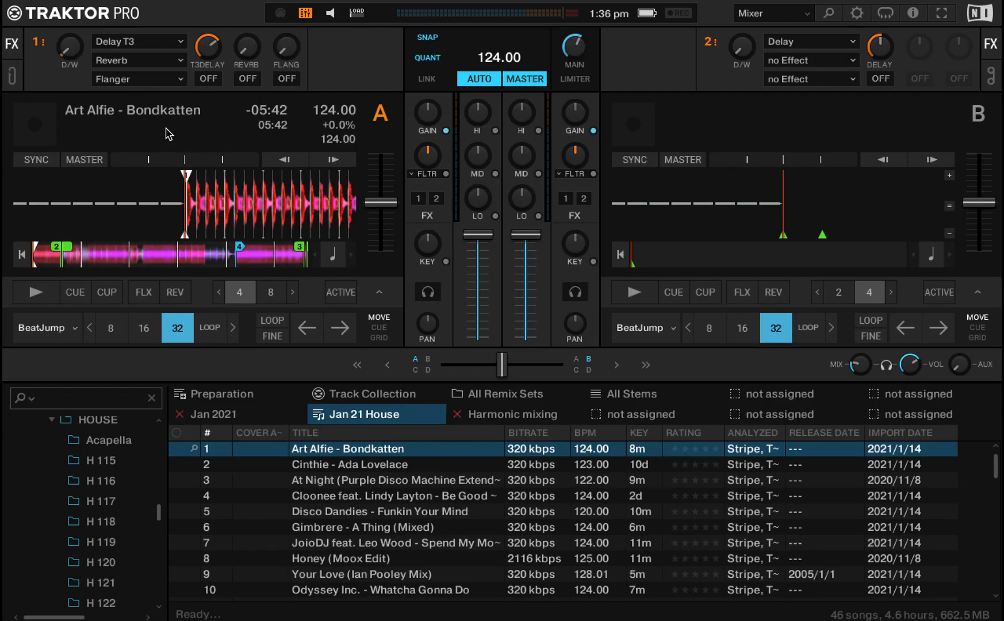
pyautogui.click(107, 283)
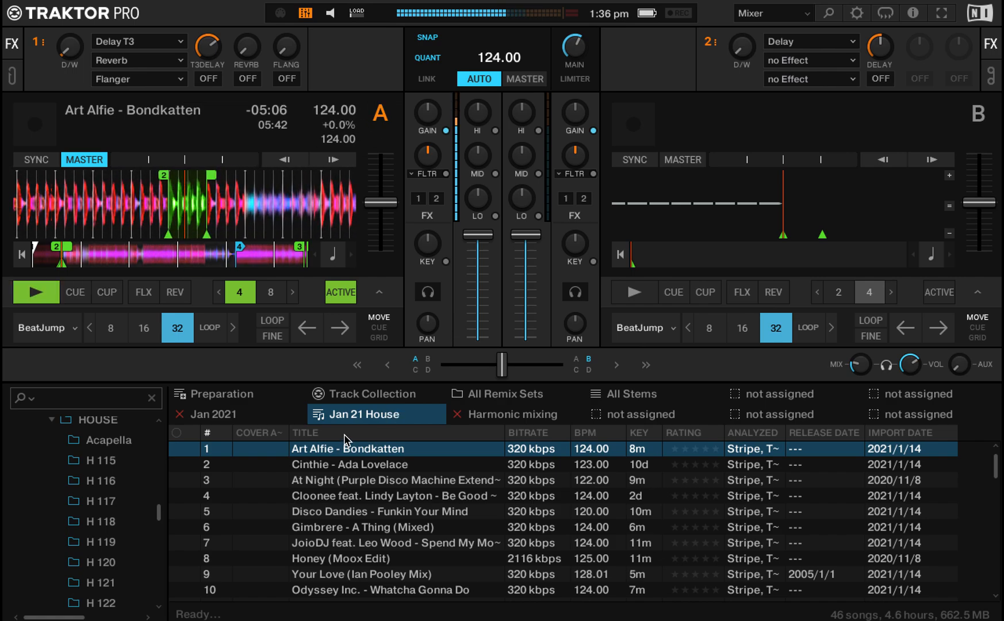
# Stop deck A, turn on its key lock, and restart playback of the loop.
pyautogui.press('space')
pyautogui.press('space')
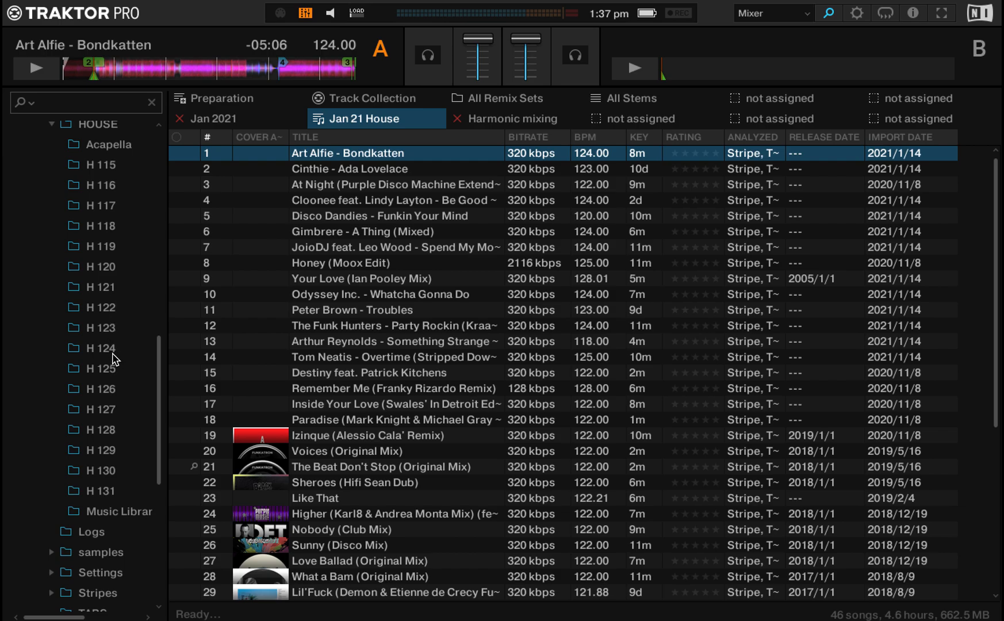
pyautogui.press('space')
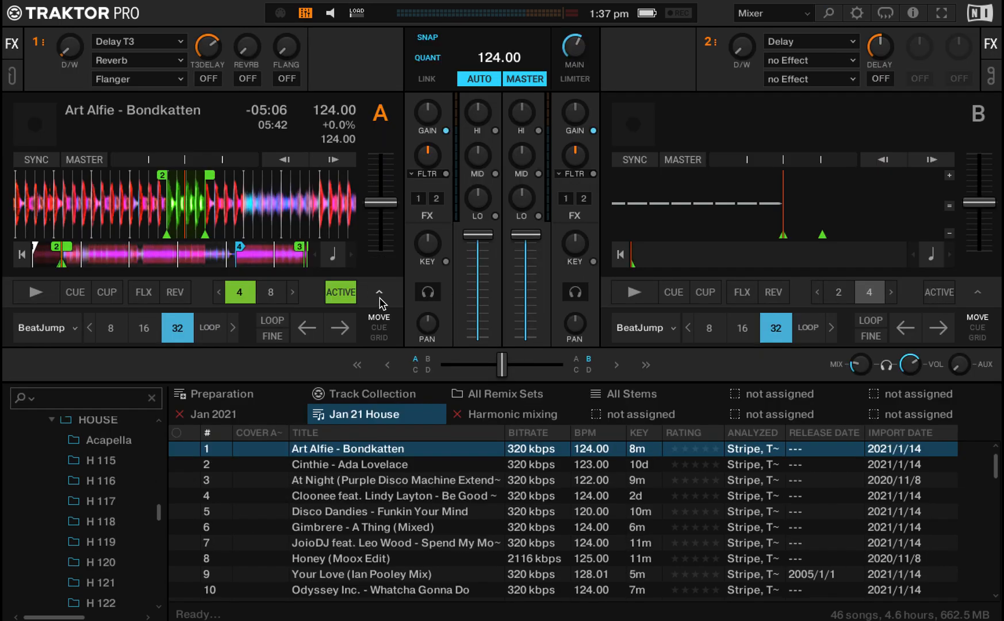
pyautogui.click(446, 263)
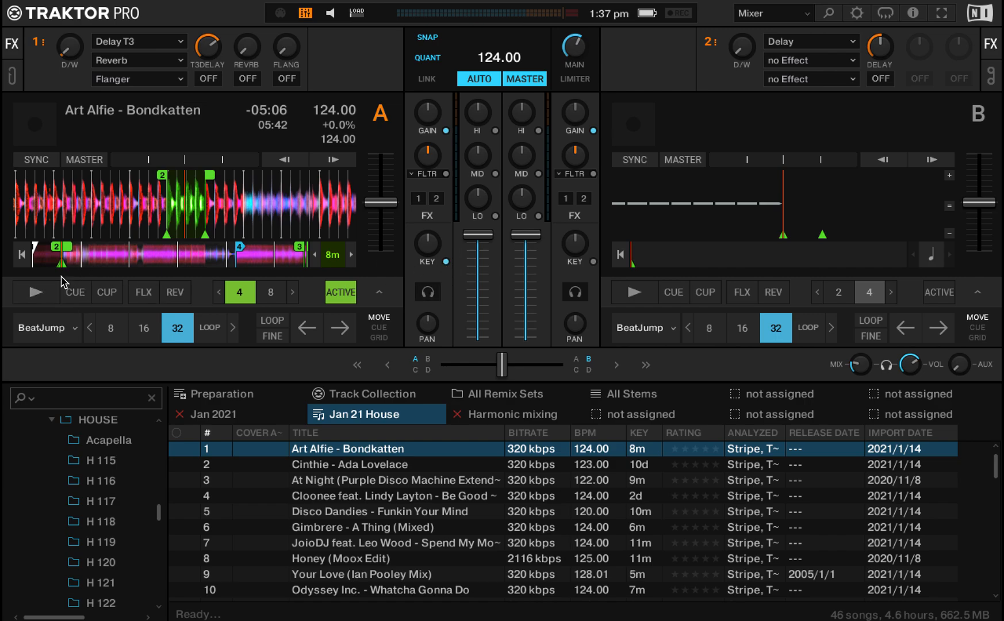
pyautogui.click(50, 296)
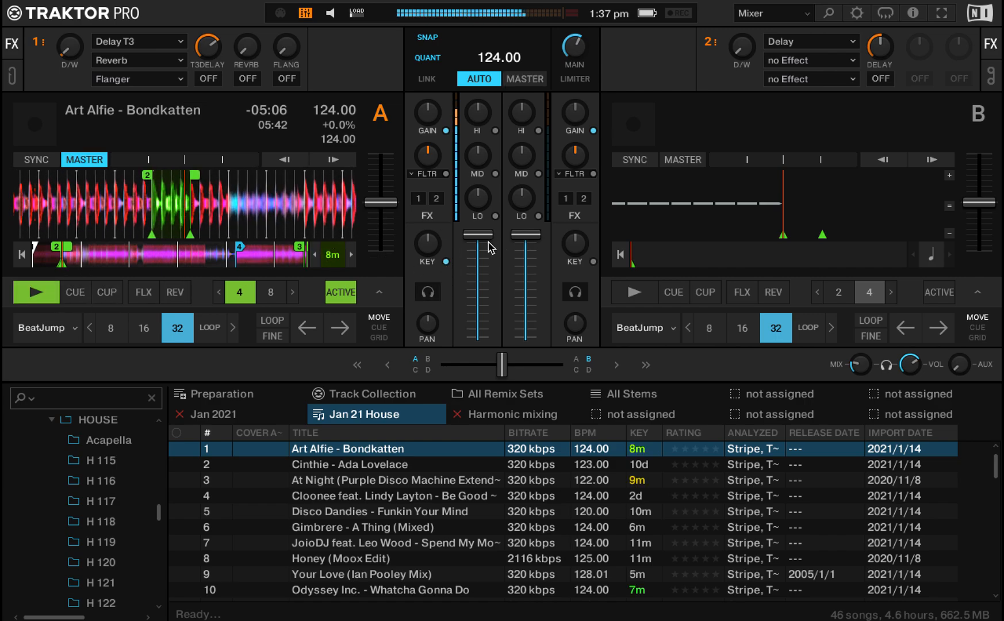
# Slow deck A to 114.08 BPM with key lock on, and reset its tempo.
pyautogui.moveTo(577, 53); pyautogui.dragTo(577, 52)
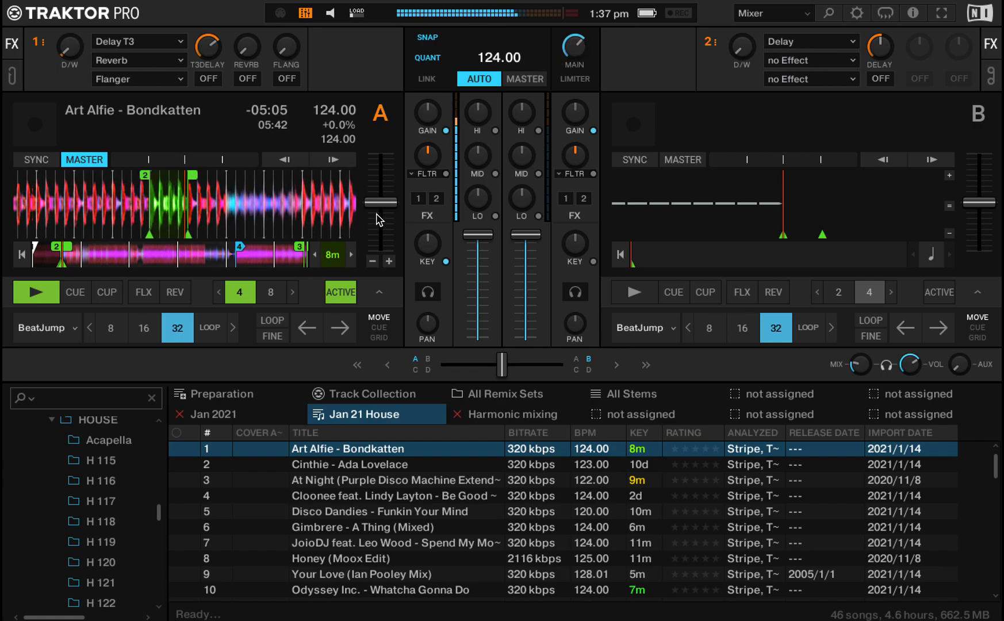
pyautogui.moveTo(380, 205); pyautogui.dragTo(380, 154)
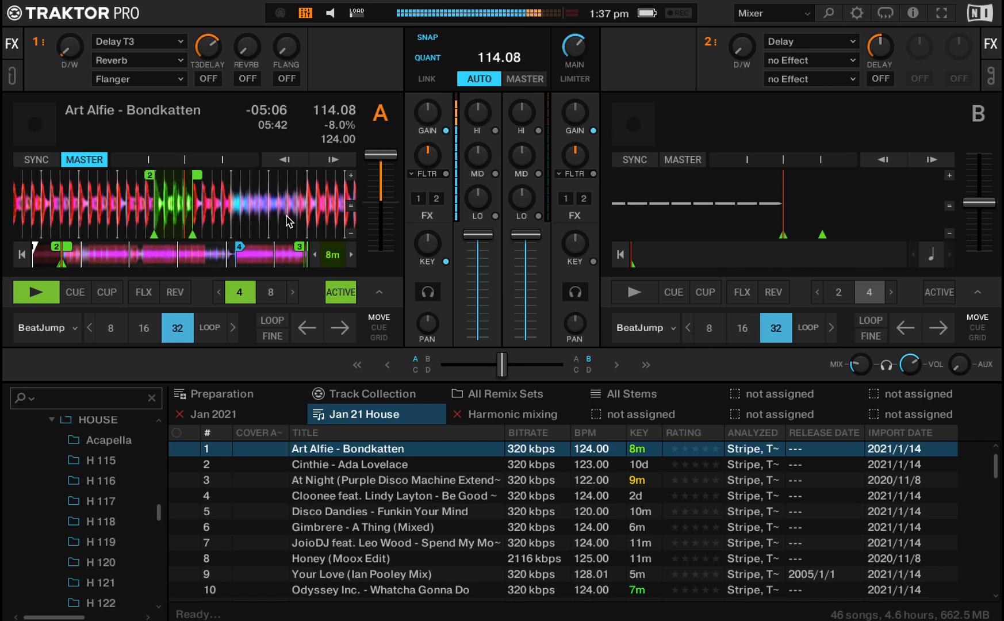
pyautogui.doubleClick(384, 161)
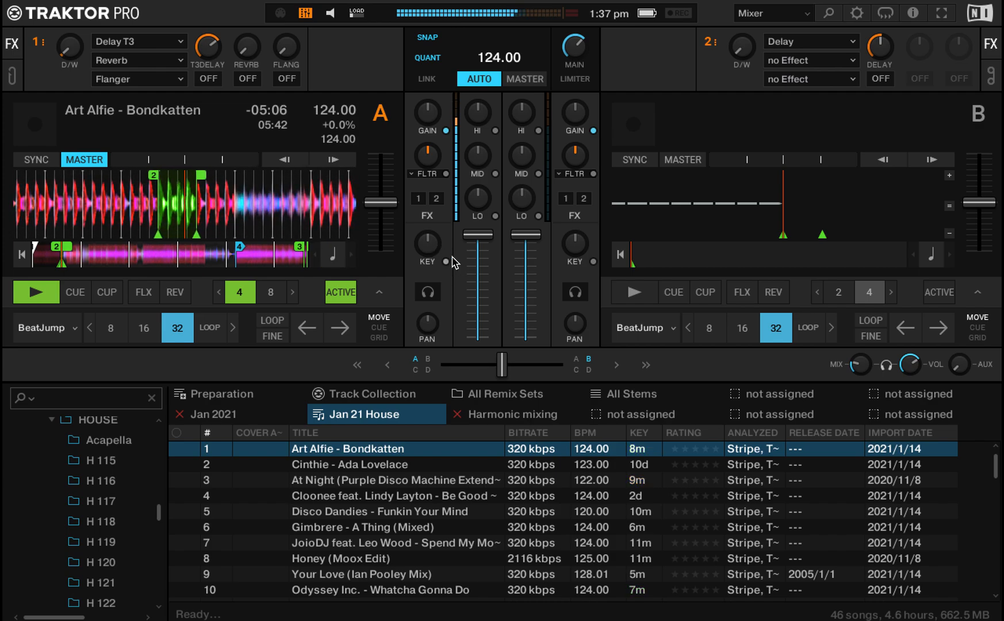
# Lower deck A's channel volume slightly, and compare its tempo at 115.01 BPM with the original tempo without key lock.
pyautogui.moveTo(477, 236); pyautogui.dragTo(478, 249)
pyautogui.moveTo(384, 201); pyautogui.dragTo(383, 159)
pyautogui.moveTo(484, 246); pyautogui.dragTo(484, 239)
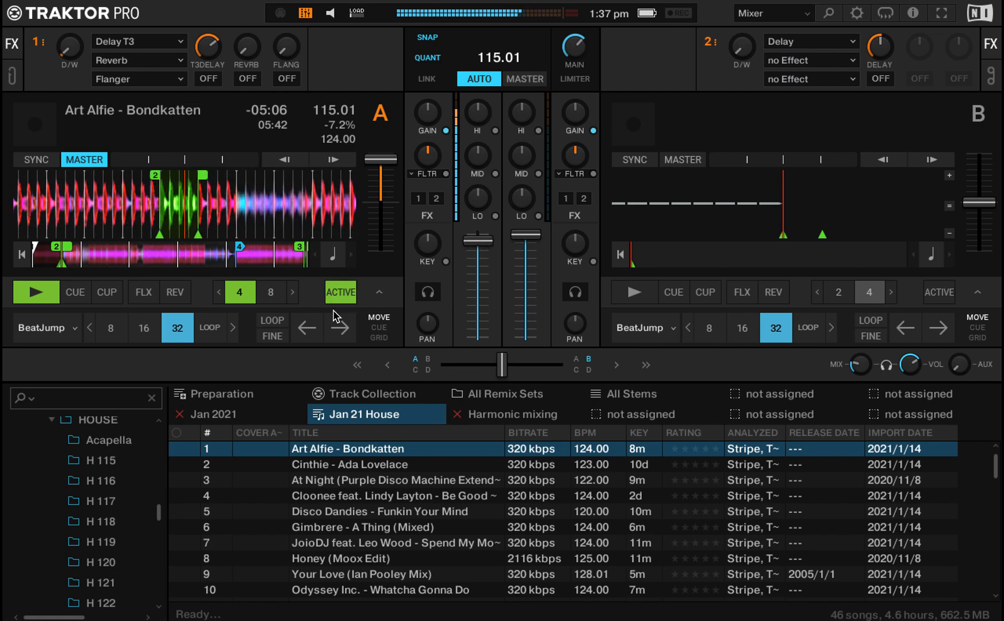
pyautogui.click(380, 204)
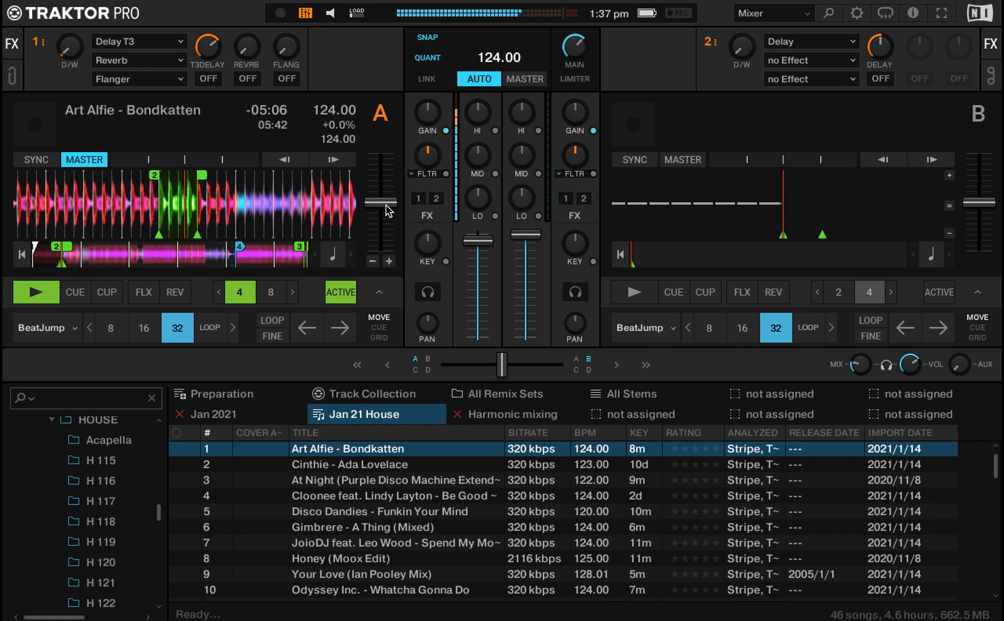
# Raise deck A to 133.92 BPM, stop playback, and reset its tempo.
pyautogui.moveTo(385, 206); pyautogui.dragTo(385, 249)
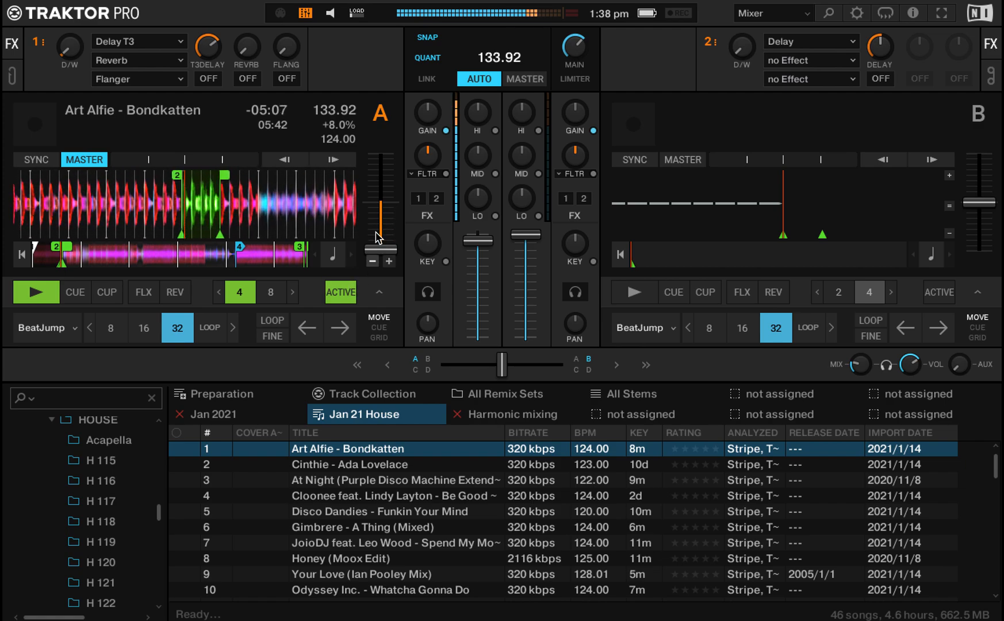
pyautogui.press('space')
pyautogui.doubleClick(384, 252)
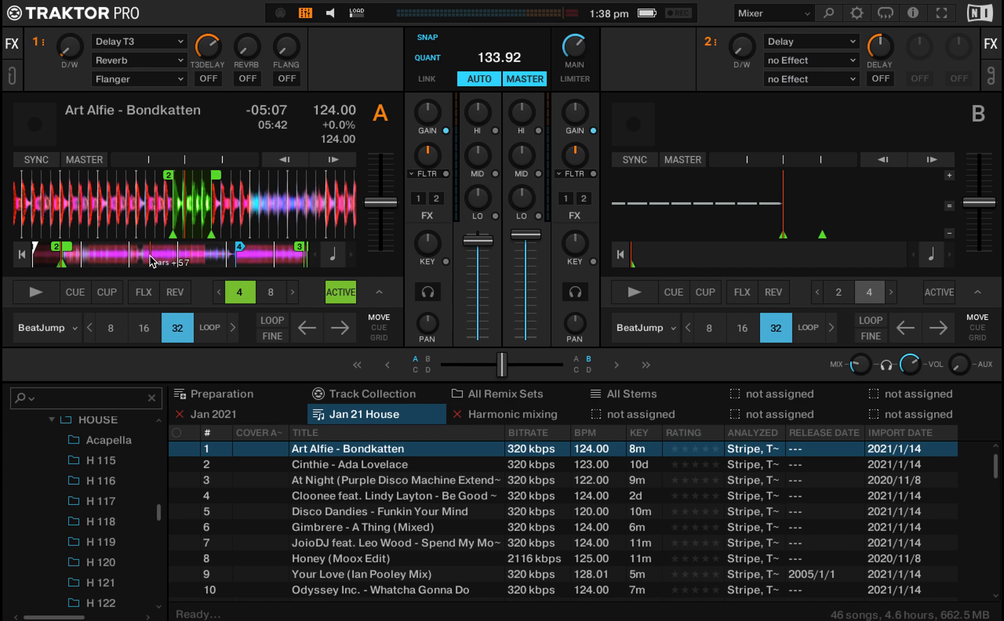
# Play deck A's loop with its channel volume lowered and low frequencies cut, and return the volume to full.
pyautogui.press('q')
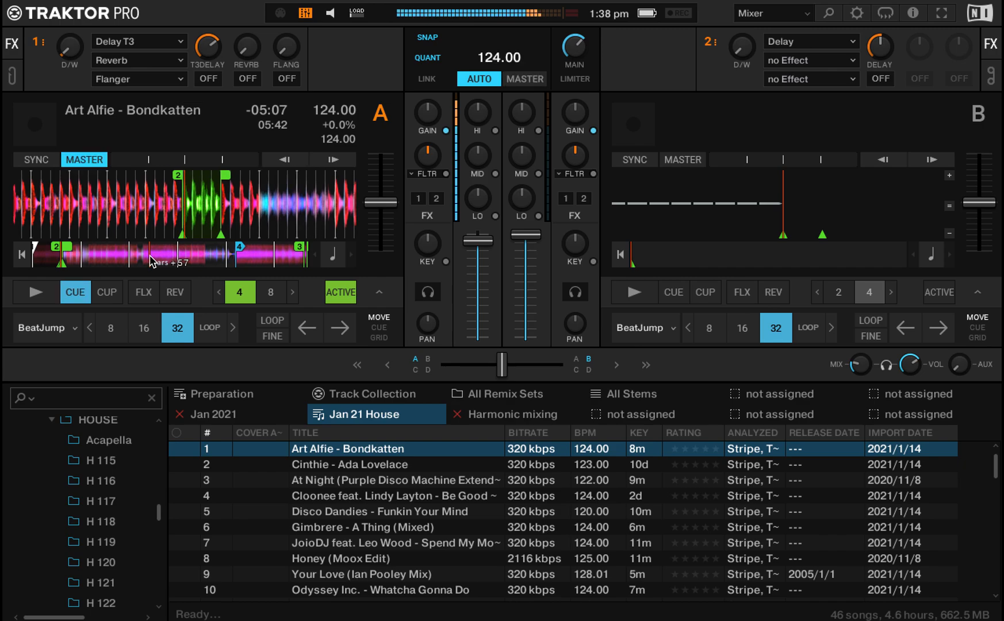
pyautogui.press('a')
pyautogui.moveTo(481, 246); pyautogui.dragTo(482, 254)
pyautogui.click(495, 218)
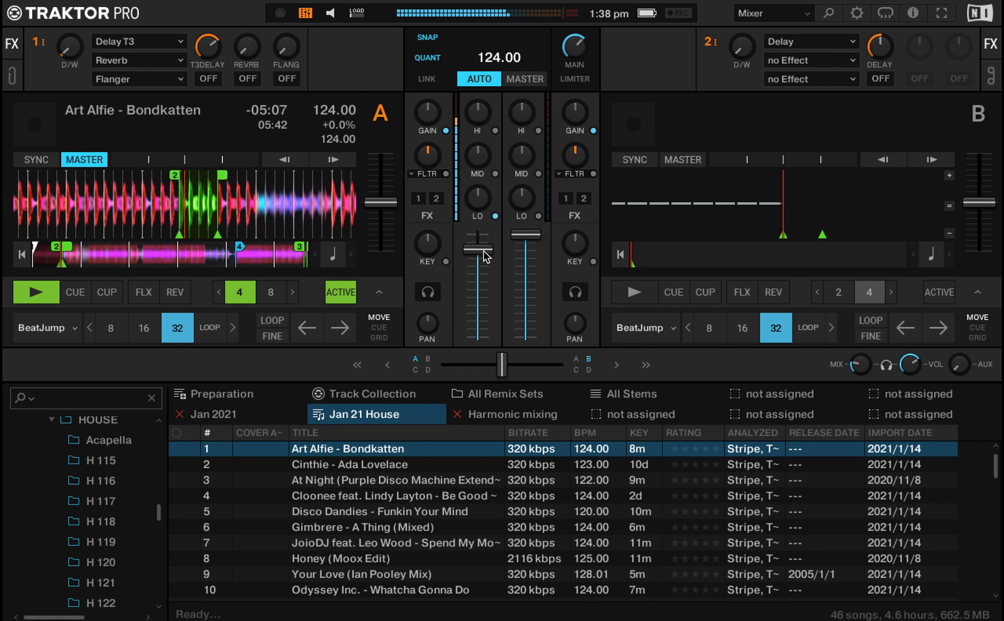
pyautogui.press('a')
pyautogui.moveTo(476, 265); pyautogui.dragTo(487, 236)
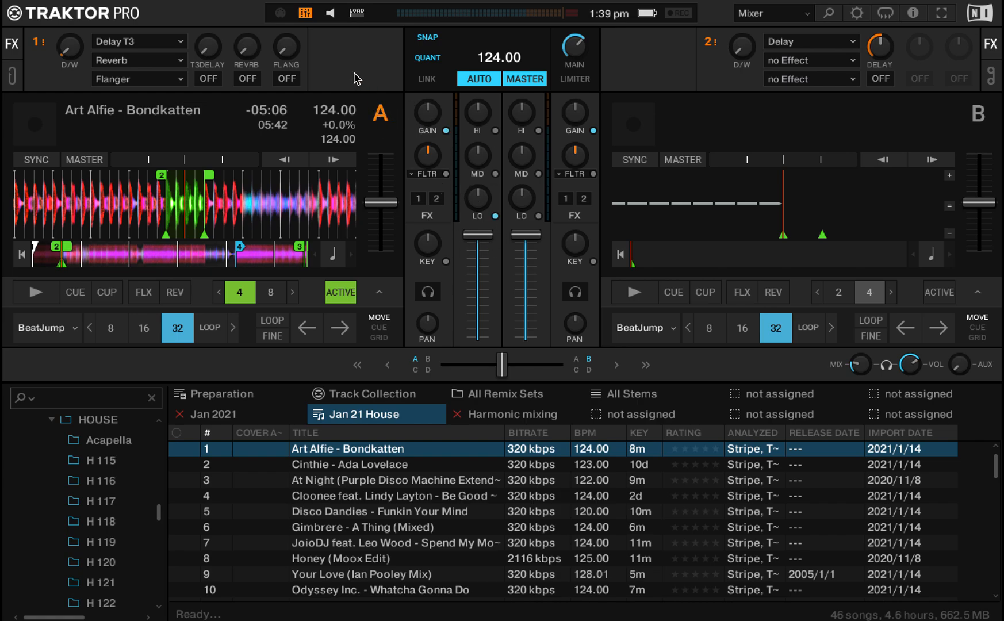
# Play deck A at a slightly lower channel volume, and route it through FX unit 1 with the T3 delay on.
pyautogui.press('space')
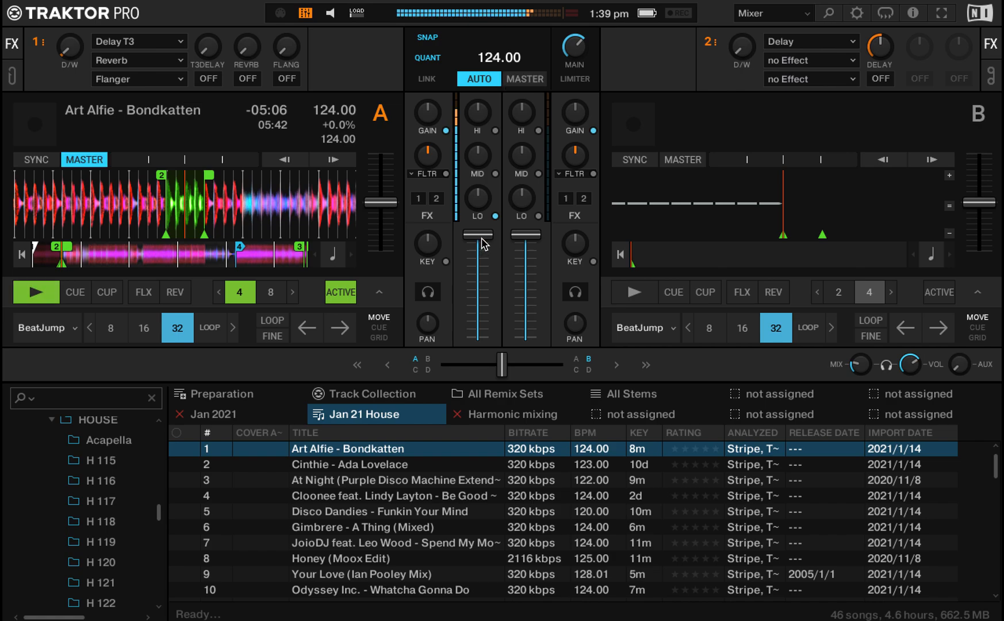
pyautogui.moveTo(483, 237); pyautogui.dragTo(483, 245)
pyautogui.click(418, 197)
pyautogui.click(208, 78)
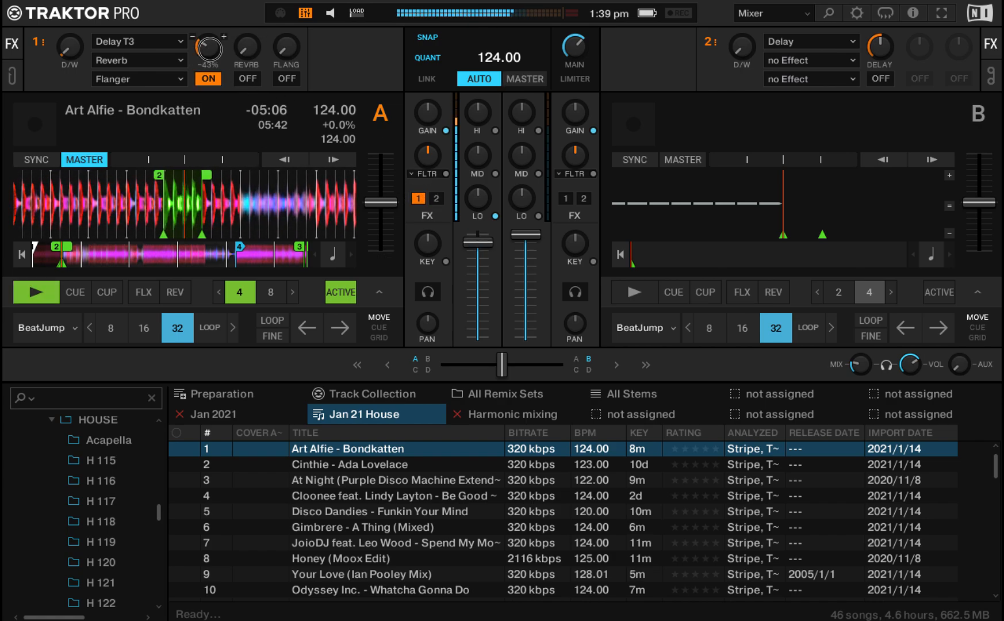
# Vary FX unit 1's dry/wet mix and T3 delay amount while deck A's loop plays.
pyautogui.moveTo(70, 51); pyautogui.dragTo(72, 51)
pyautogui.moveTo(214, 33); pyautogui.dragTo(209, 47)
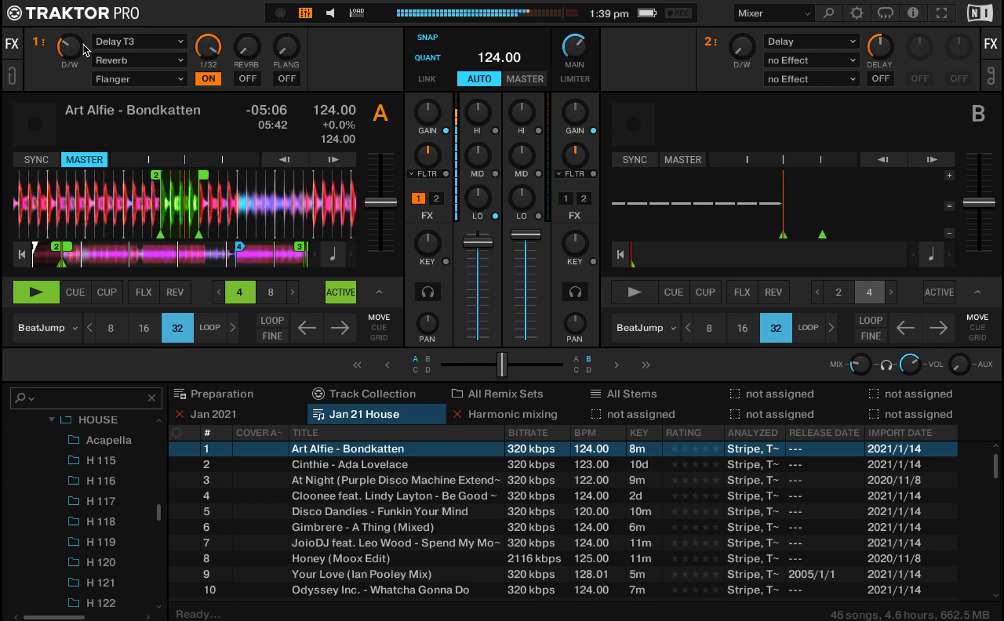
pyautogui.moveTo(73, 42); pyautogui.dragTo(73, 35)
pyautogui.moveTo(208, 42); pyautogui.dragTo(209, 56)
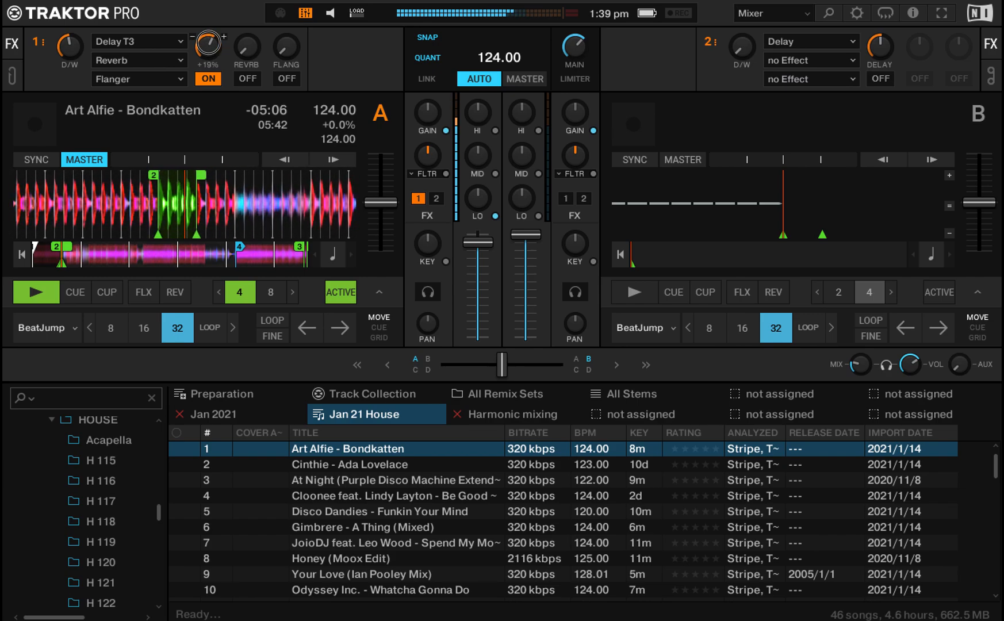
pyautogui.moveTo(208, 44); pyautogui.dragTo(208, 60)
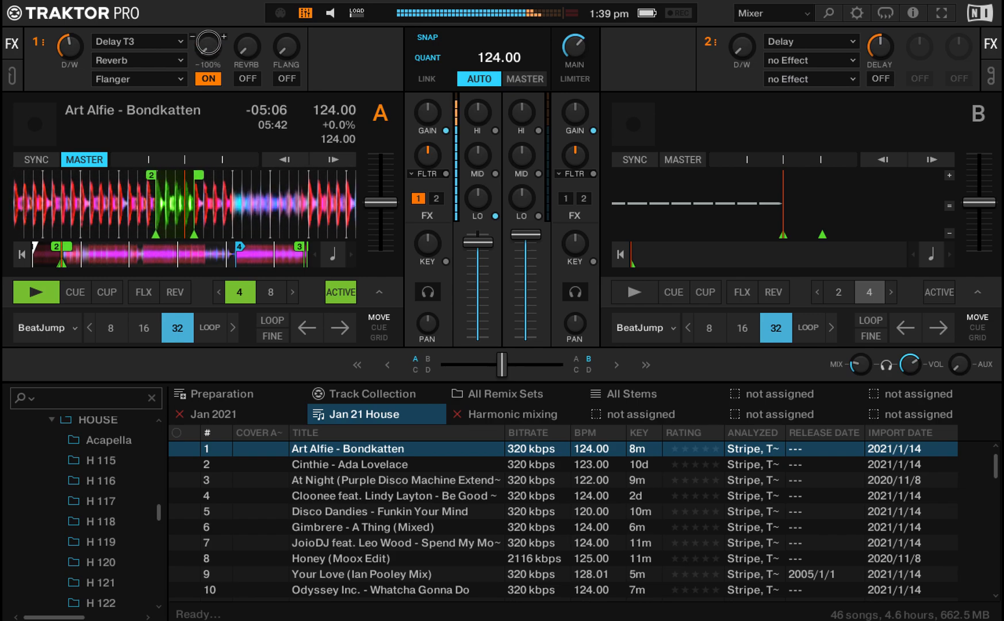
# Turn off the T3 delay and deck A's FX unit 1 assignment, and stop playback.
pyautogui.click(208, 79)
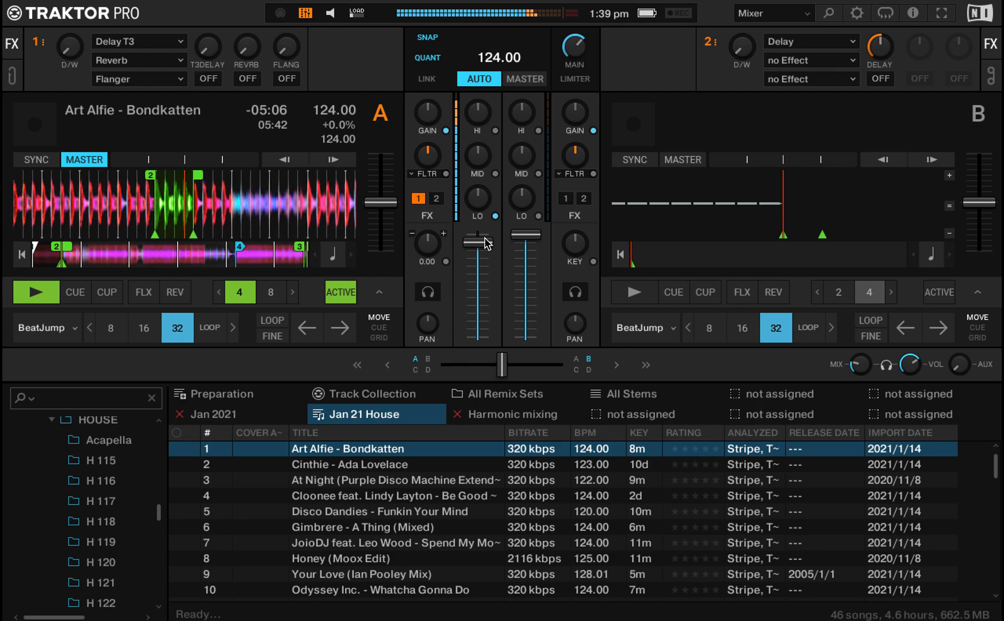
pyautogui.click(421, 200)
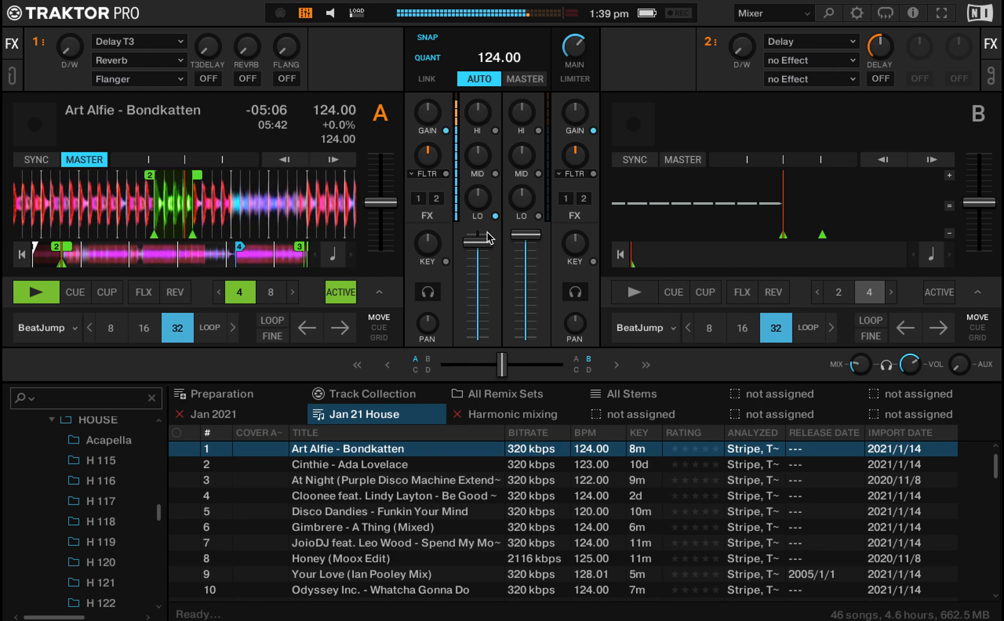
pyautogui.press('space')
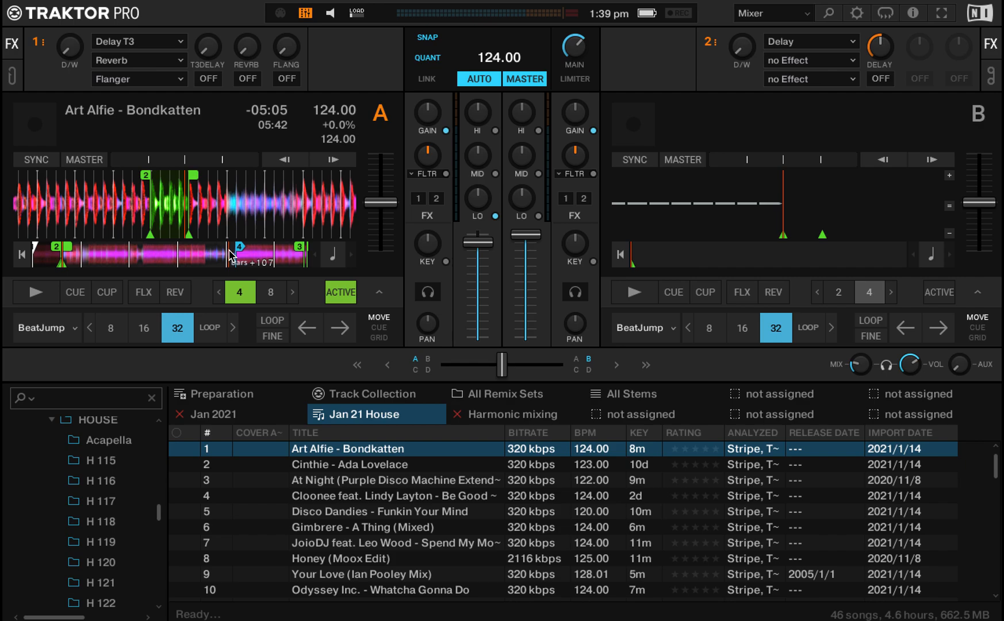
# Cue deck A at hotcue 4 after the breakdown, and restore its low frequencies.
pyautogui.click(228, 258)
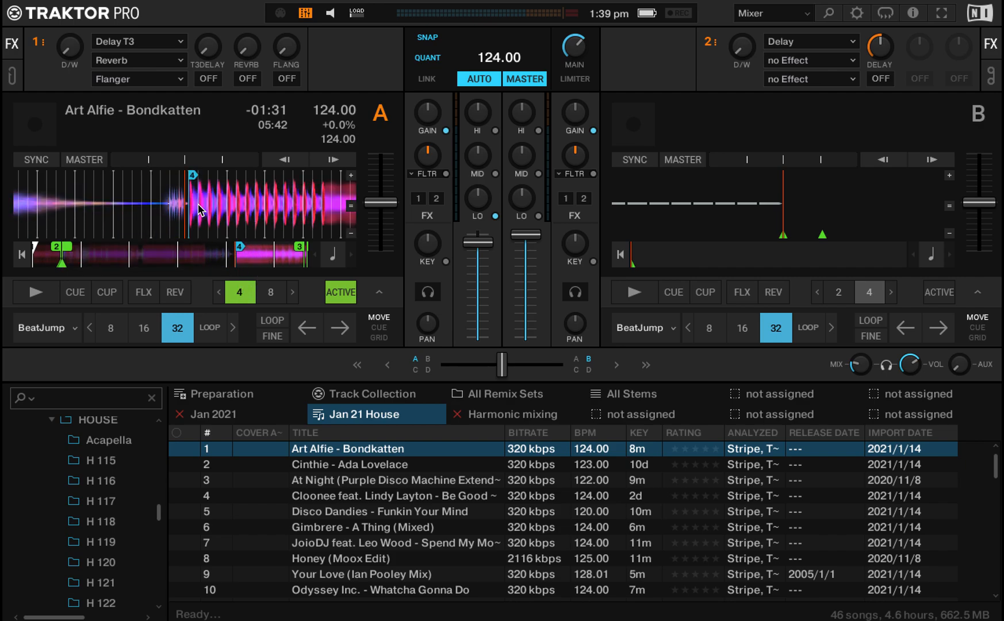
pyautogui.press('c')
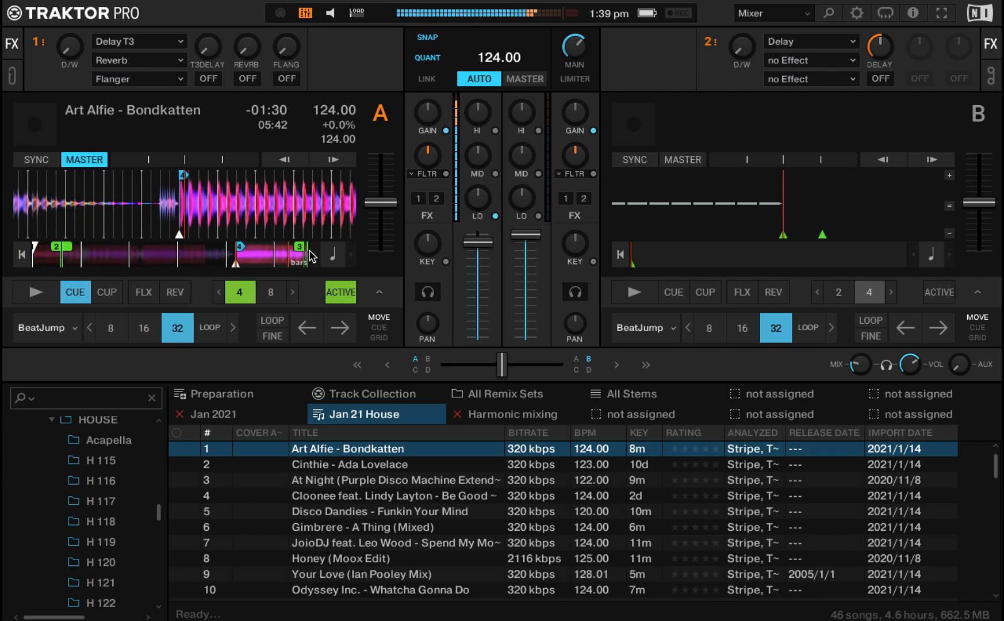
pyautogui.click(497, 219)
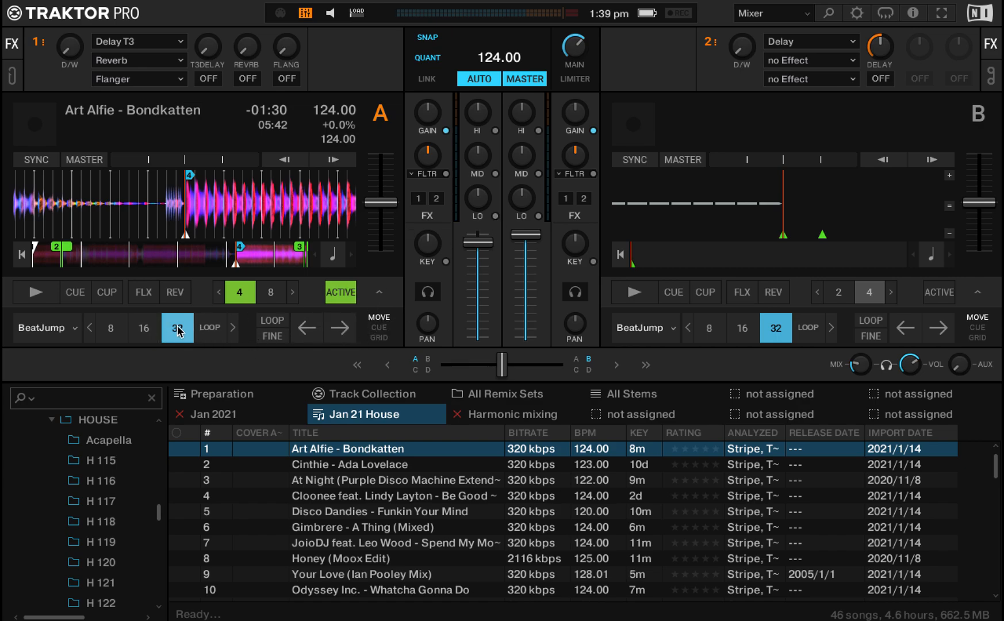
# Beat-jump deck A forward in 32-beat steps toward the track's end, and jump back to hotcue 4.
pyautogui.click(337, 330)
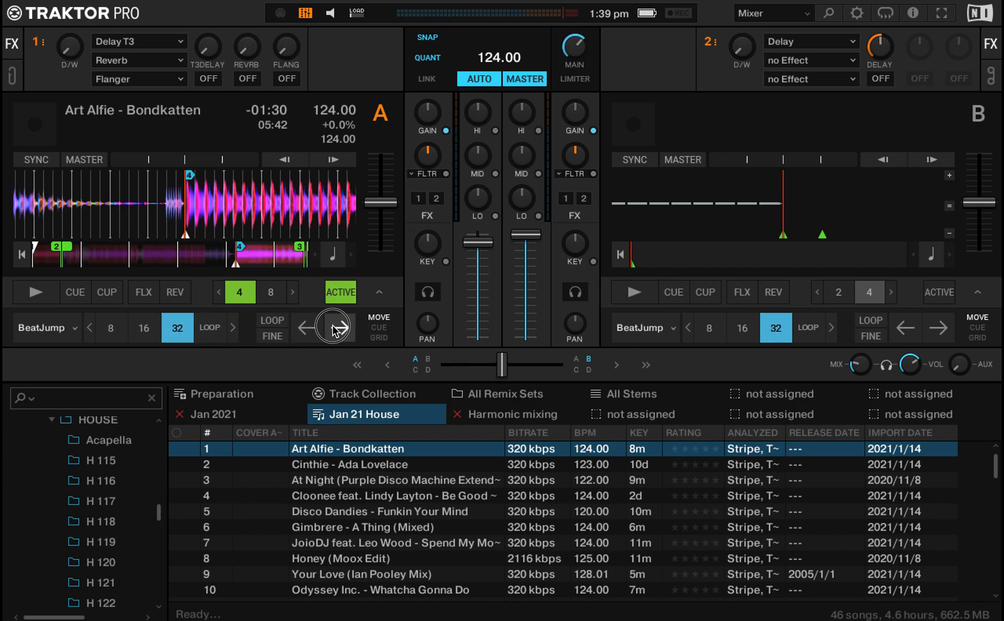
pyautogui.click(336, 330)
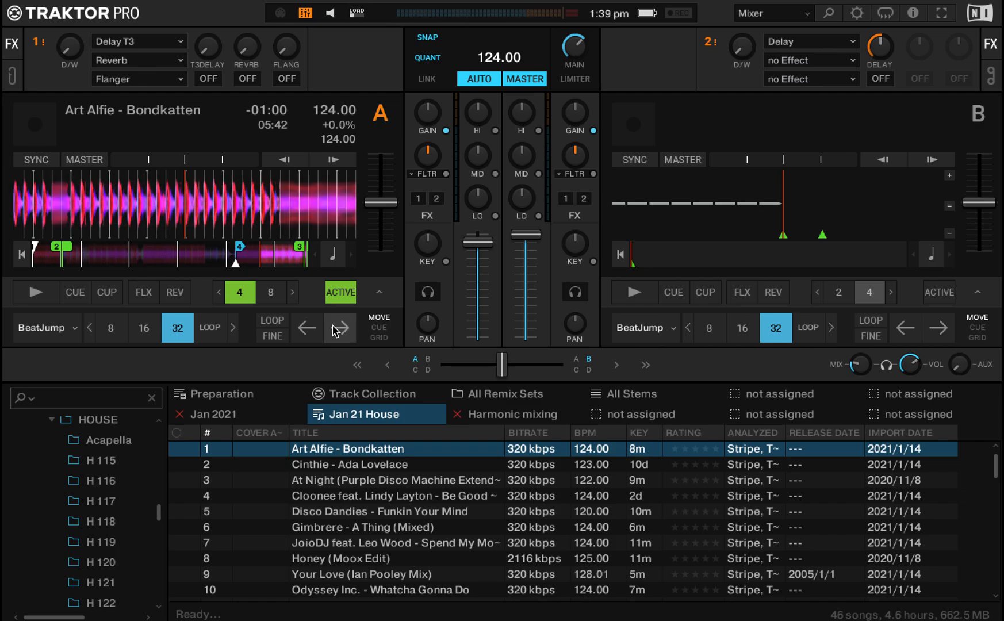
pyautogui.click(336, 330)
pyautogui.click(336, 330)
pyautogui.click(337, 329)
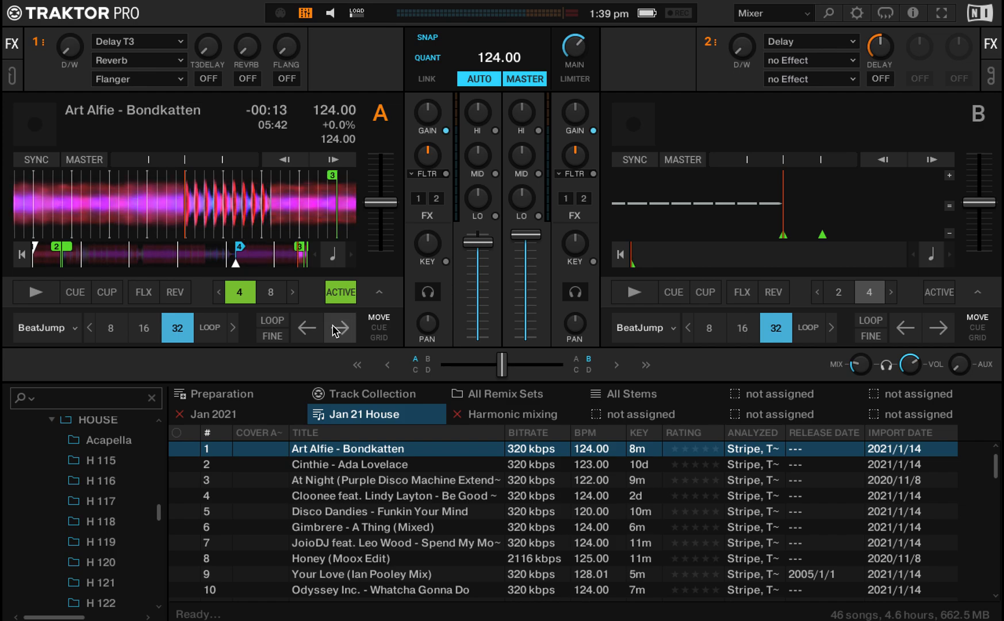
pyautogui.click(337, 329)
pyautogui.click(309, 330)
pyautogui.click(309, 330)
pyautogui.click(309, 330)
pyautogui.click(309, 331)
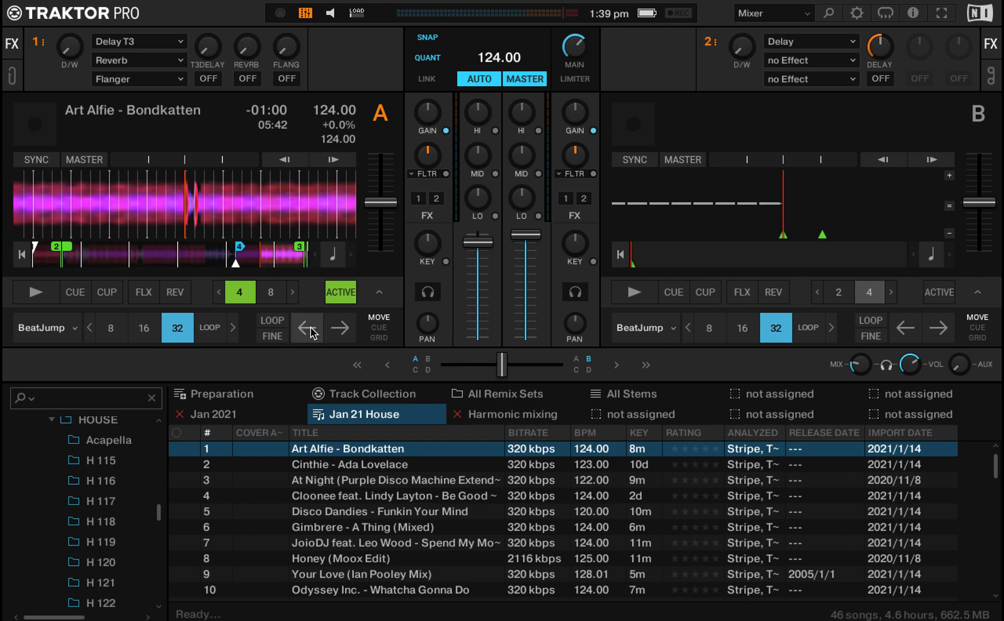
pyautogui.click(310, 330)
pyautogui.click(310, 331)
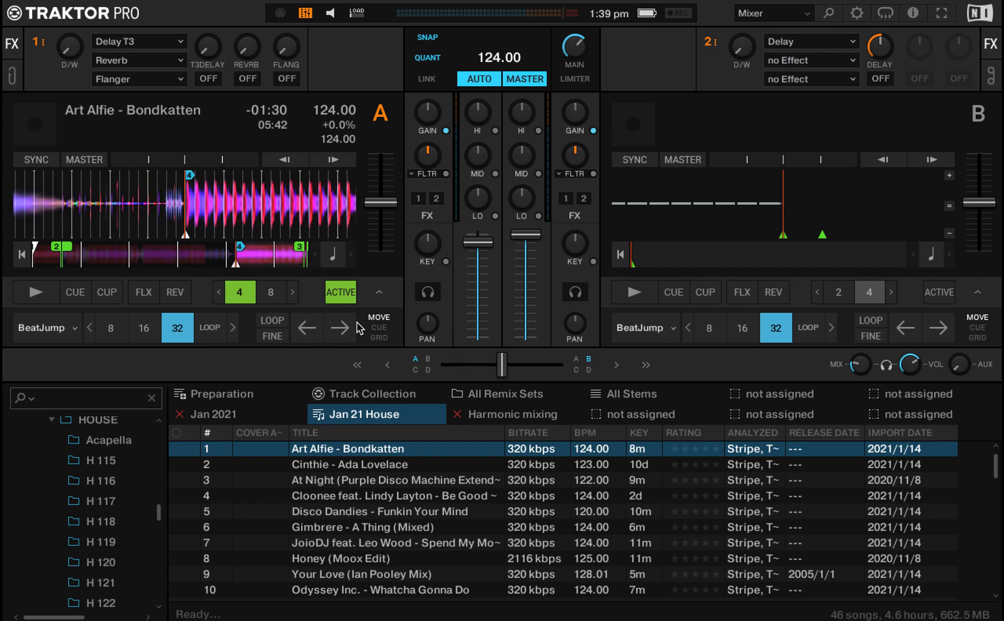
# Play deck A from the middle of the track, move to hotcue 4, and preview from there before stopping at that point.
pyautogui.click(177, 257)
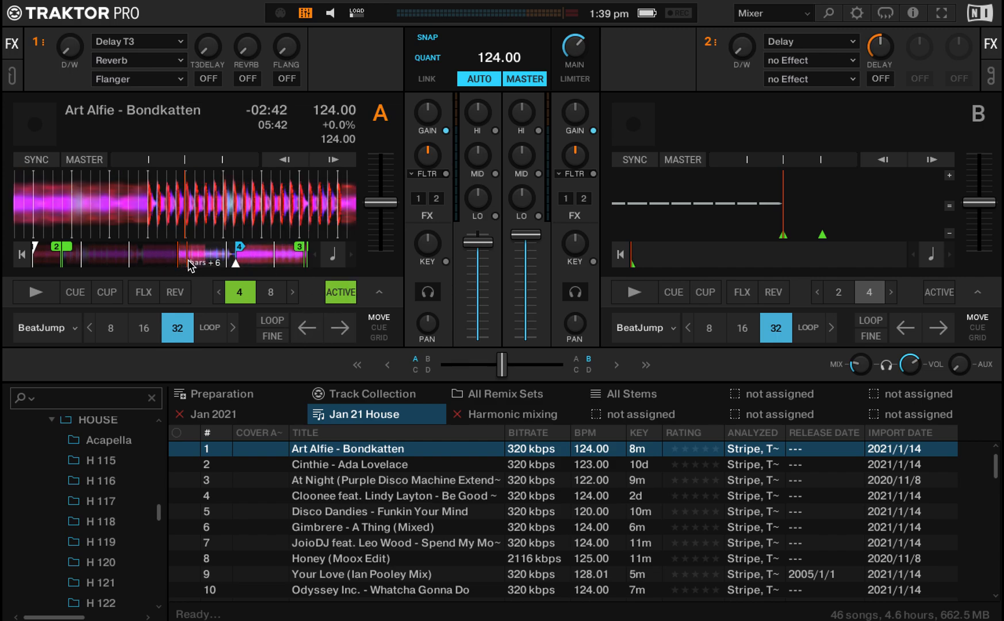
pyautogui.press('space')
pyautogui.moveTo(200, 263); pyautogui.dragTo(236, 262)
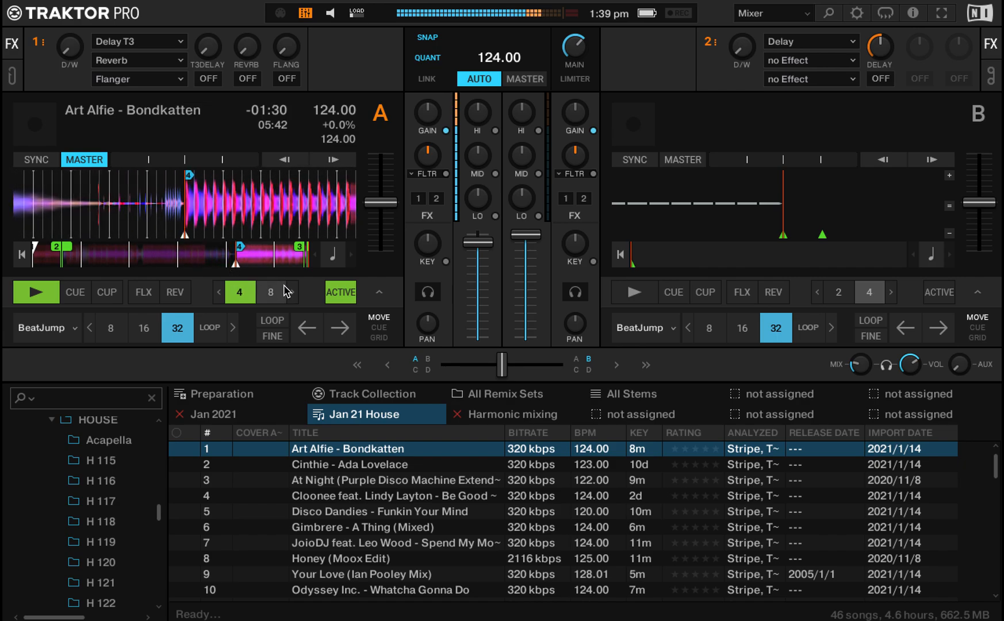
pyautogui.press('space')
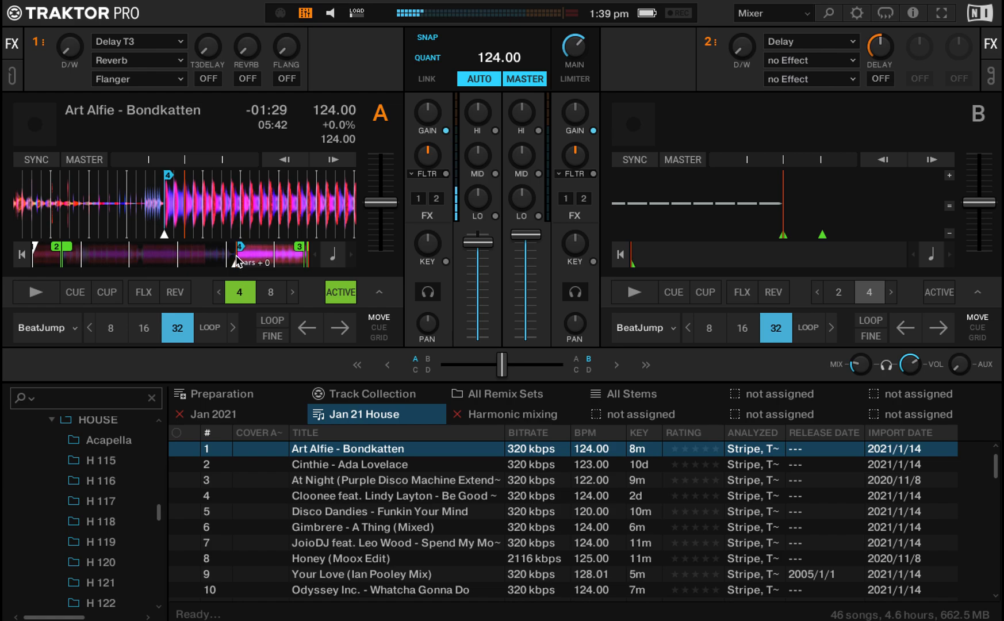
pyautogui.click(243, 257)
pyautogui.press('space')
pyautogui.press('space')
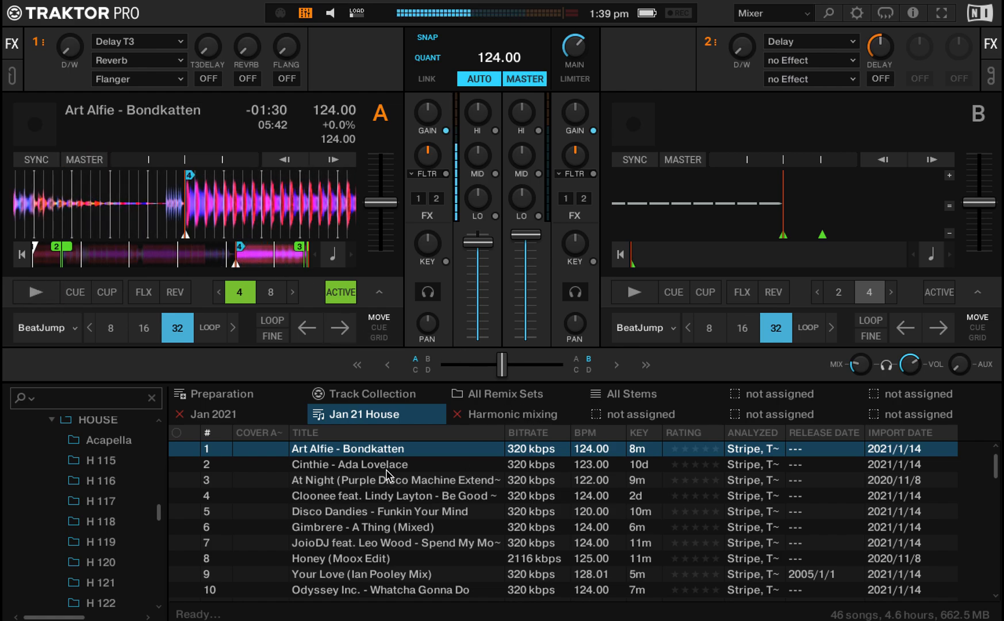
# Load Cinthie - Ada Lovelace into deck B, and preview it from the loop near its start.
pyautogui.moveTo(360, 464); pyautogui.dragTo(802, 172)
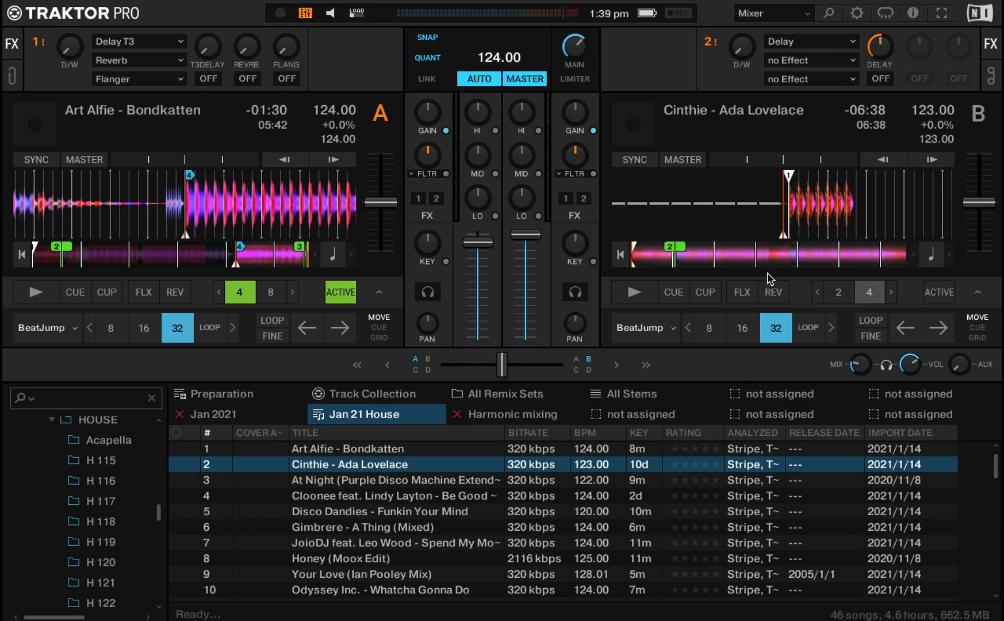
pyautogui.click(674, 264)
pyautogui.click(621, 287)
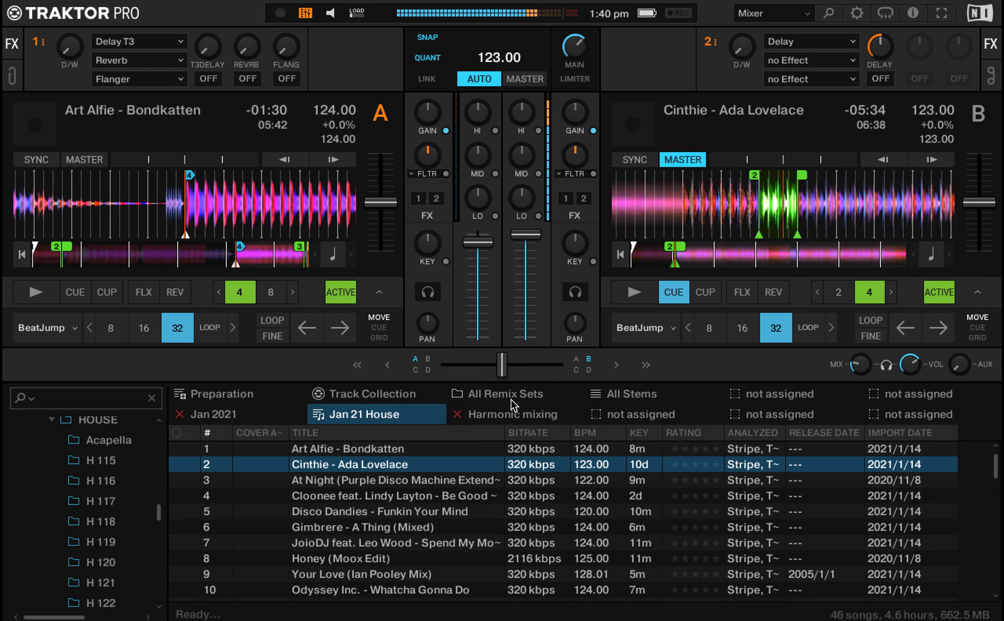
# Load At Night (Purple Disco Machine mix) into deck B, and move it to second place in the playlist.
pyautogui.moveTo(322, 479); pyautogui.dragTo(719, 207)
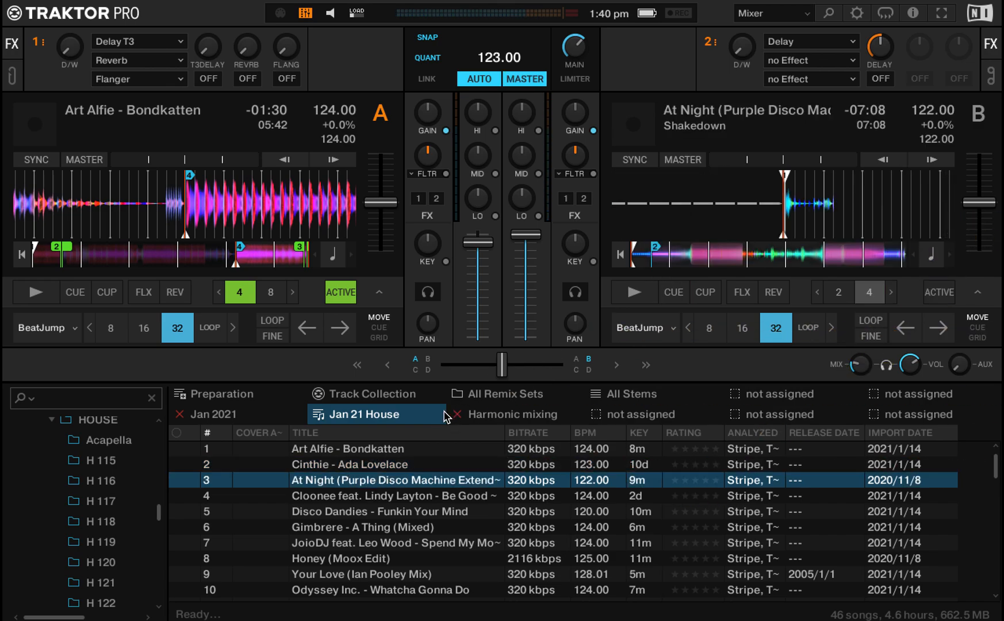
pyautogui.moveTo(354, 486); pyautogui.dragTo(345, 458)
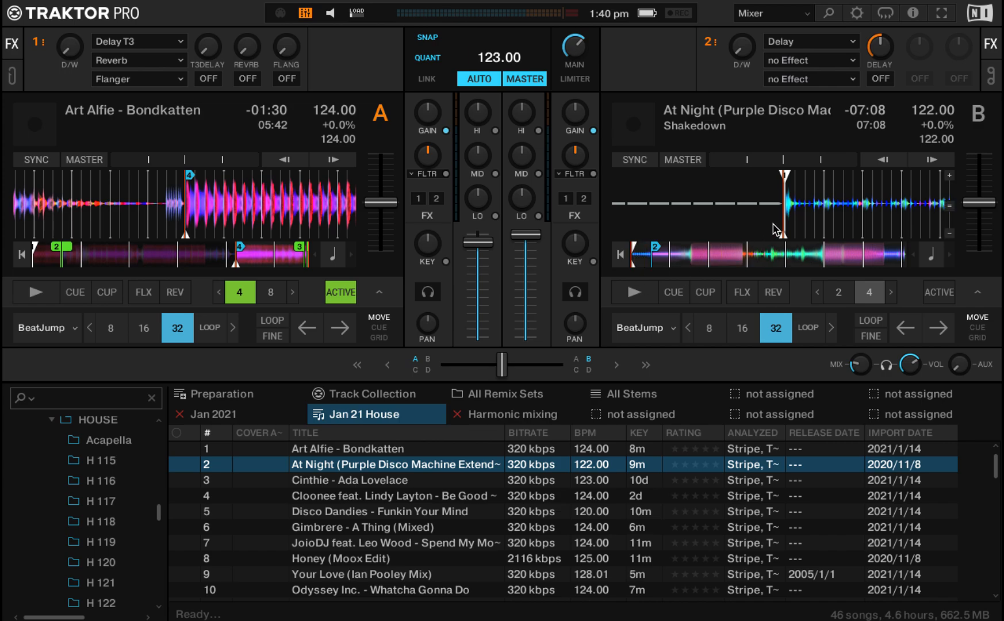
# Preview deck B's opening, beat-jump forward 64 beats to hotcue 2, and set the cue point there.
pyautogui.press('o')
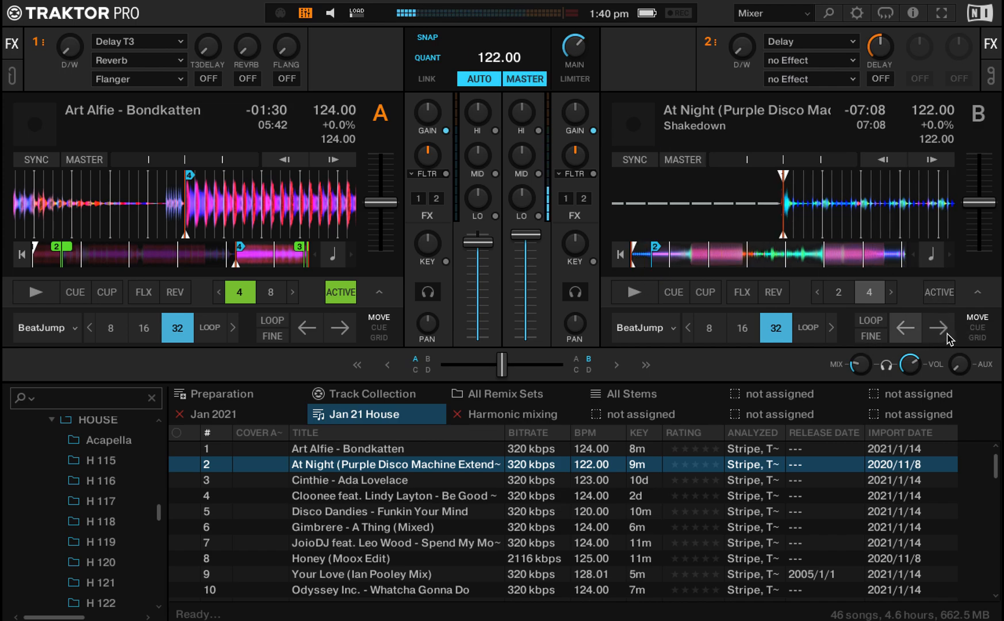
pyautogui.click(939, 328)
pyautogui.click(940, 329)
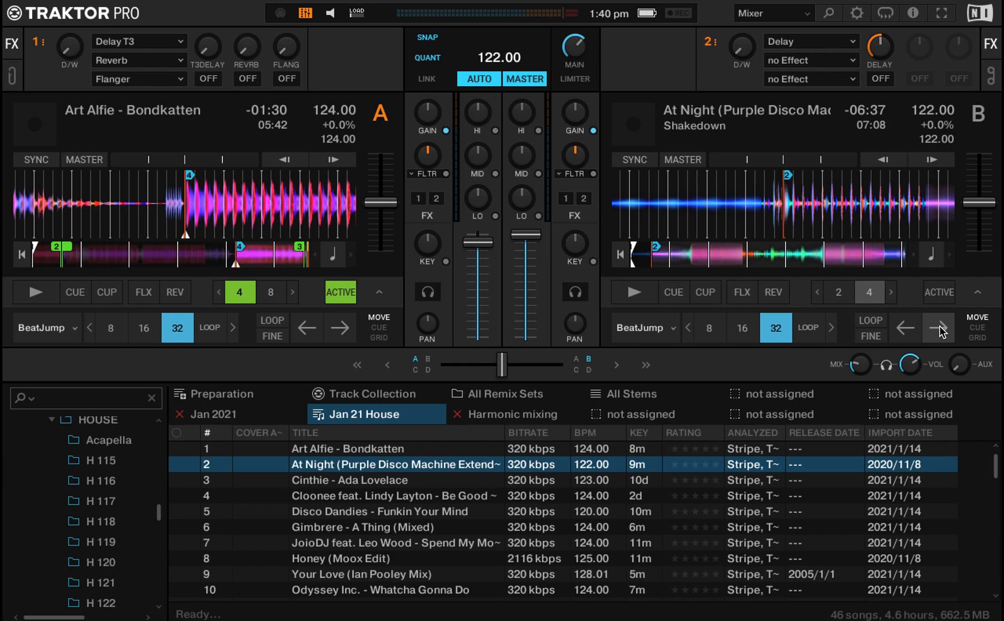
pyautogui.press('o')
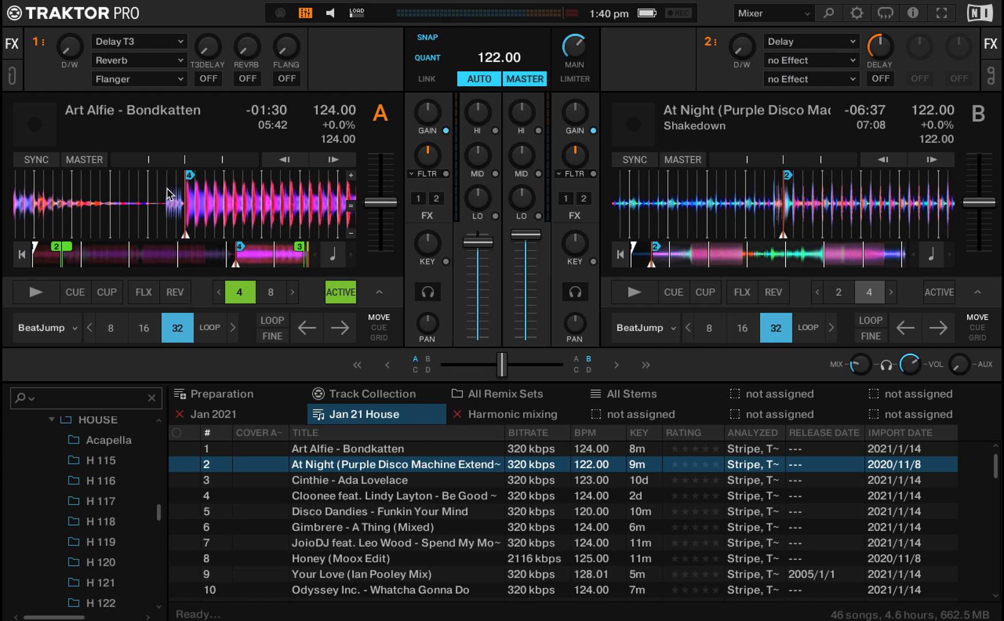
# Move deck A to the passage before hotcue 4, turn on sync for deck B, and start deck A.
pyautogui.click(219, 255)
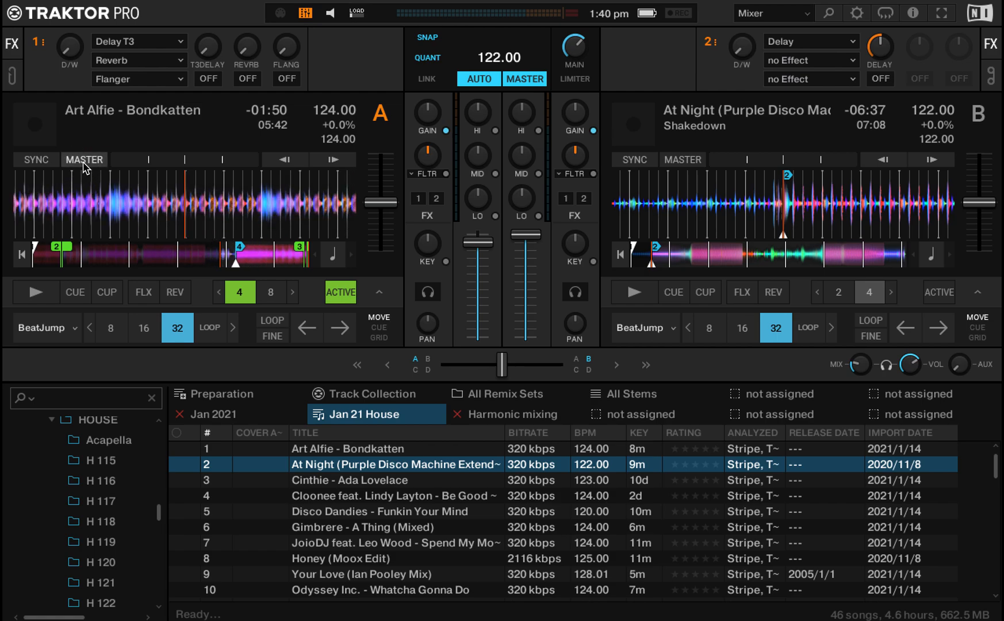
pyautogui.click(633, 167)
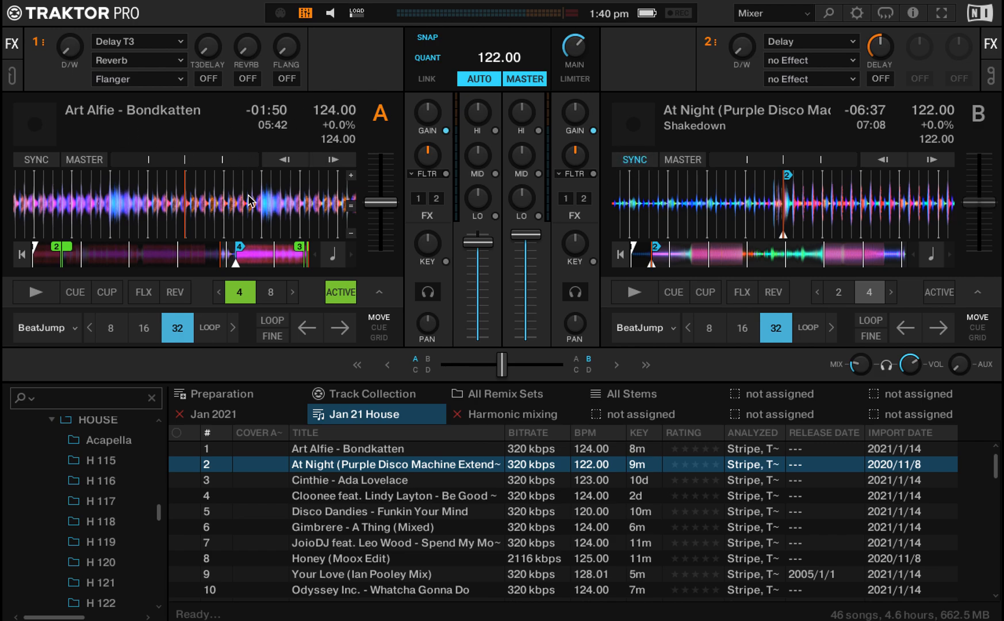
pyautogui.press('space')
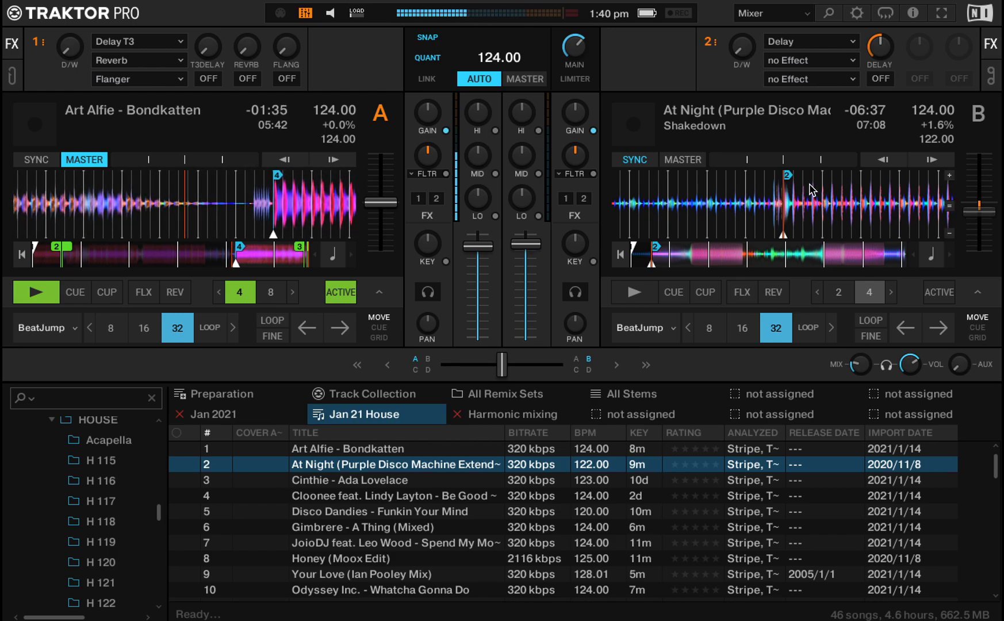
# Show deck B's beatgrid controls and try starting deck B from its cue point as deck A passes hotcue 4.
pyautogui.click(978, 337)
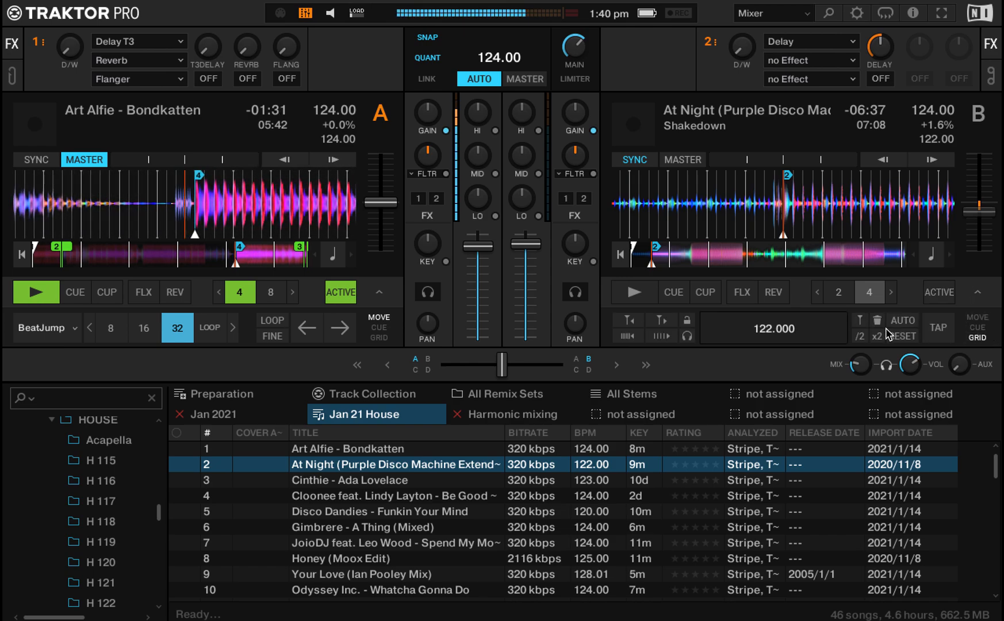
pyautogui.press('j')
pyautogui.press('h')
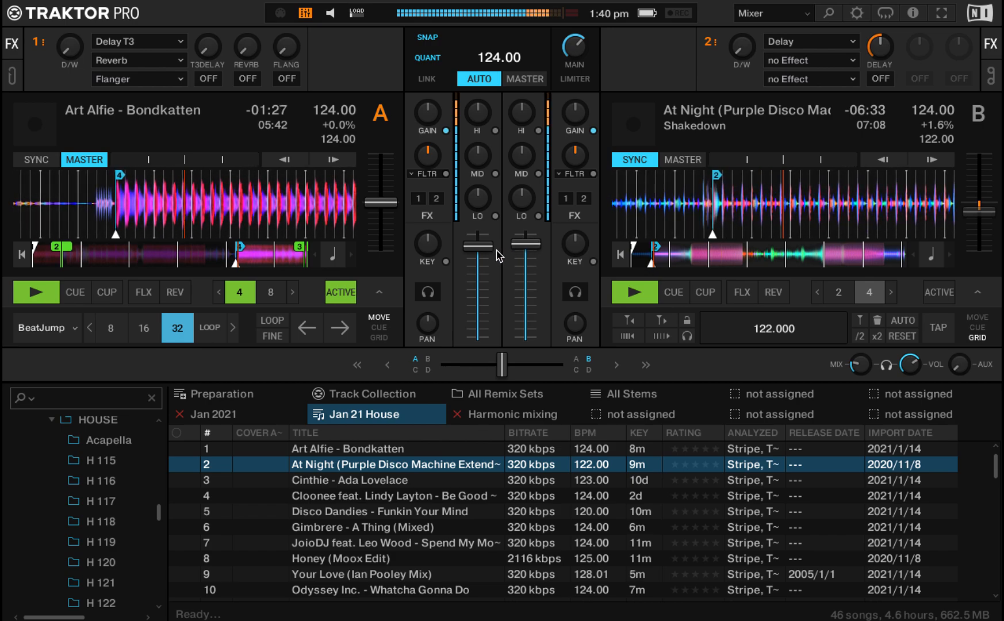
pyautogui.press('h')
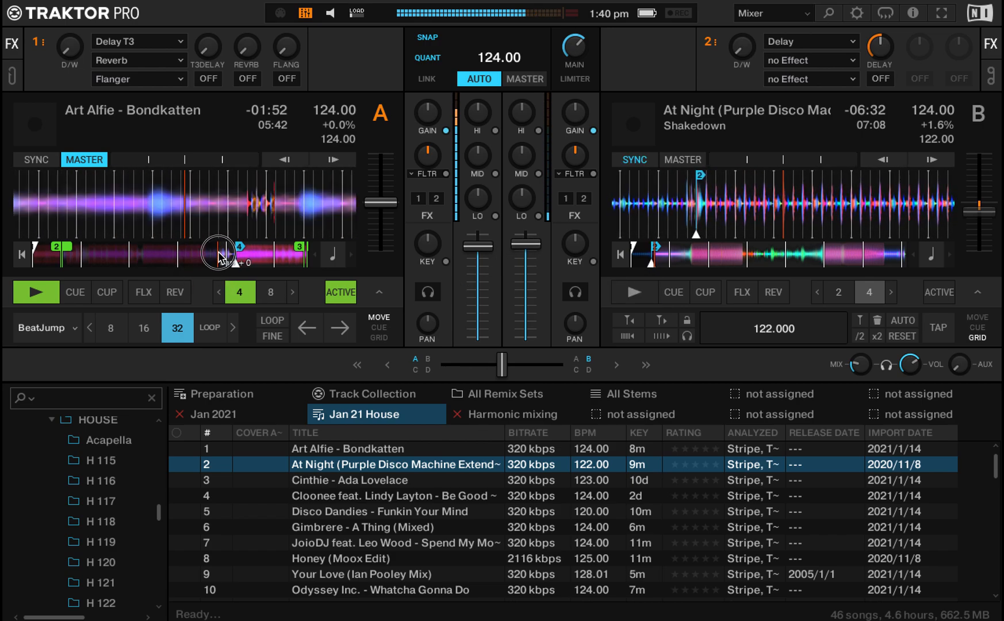
# Lower deck B's volume slightly, cut its low EQ, and play its cue point repeatedly over deck A's passage before hotcue 4.
pyautogui.moveTo(524, 243); pyautogui.dragTo(530, 258)
pyautogui.press('j')
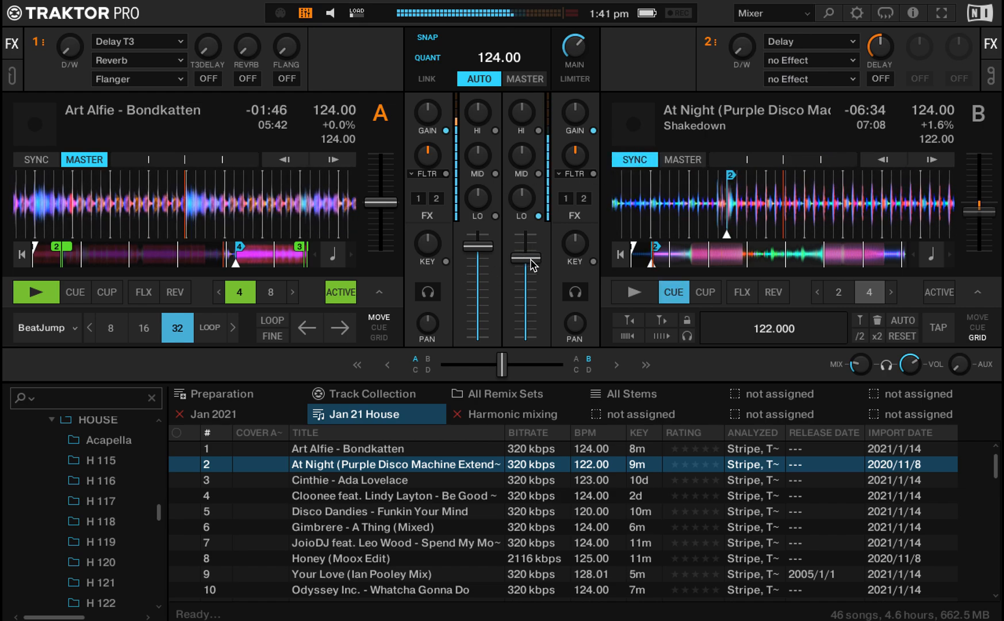
pyautogui.press('j')
pyautogui.press('j')
pyautogui.press('j')
# Turn off quantize and snap, and trigger deck B's cue point repeatedly over deck A.
pyautogui.click(430, 62)
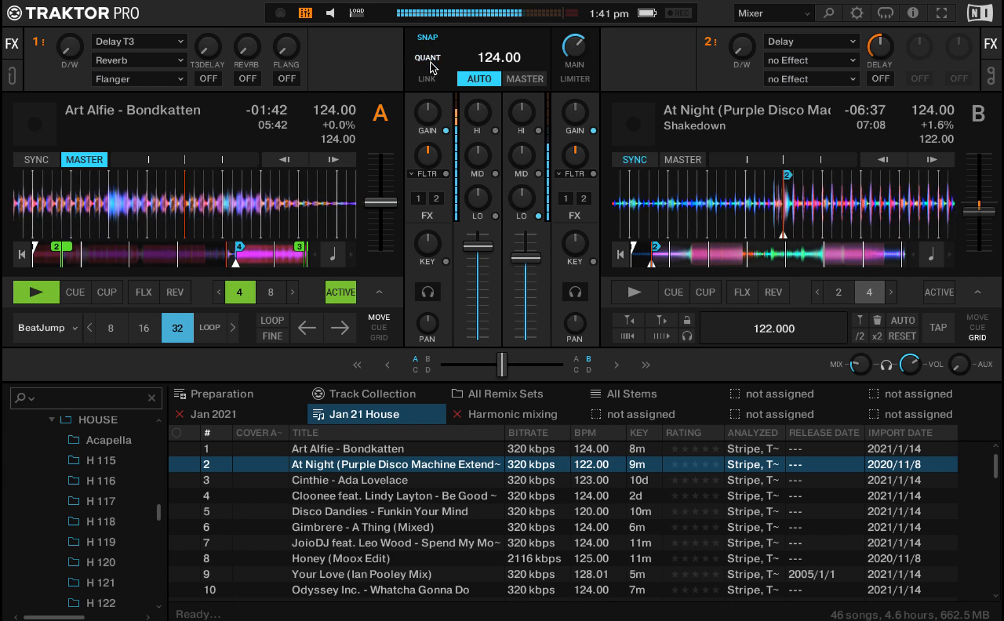
pyautogui.press('j')
pyautogui.press('j')
pyautogui.press('j')
pyautogui.press('j')
pyautogui.click(429, 38)
pyautogui.press('j')
pyautogui.press('j')
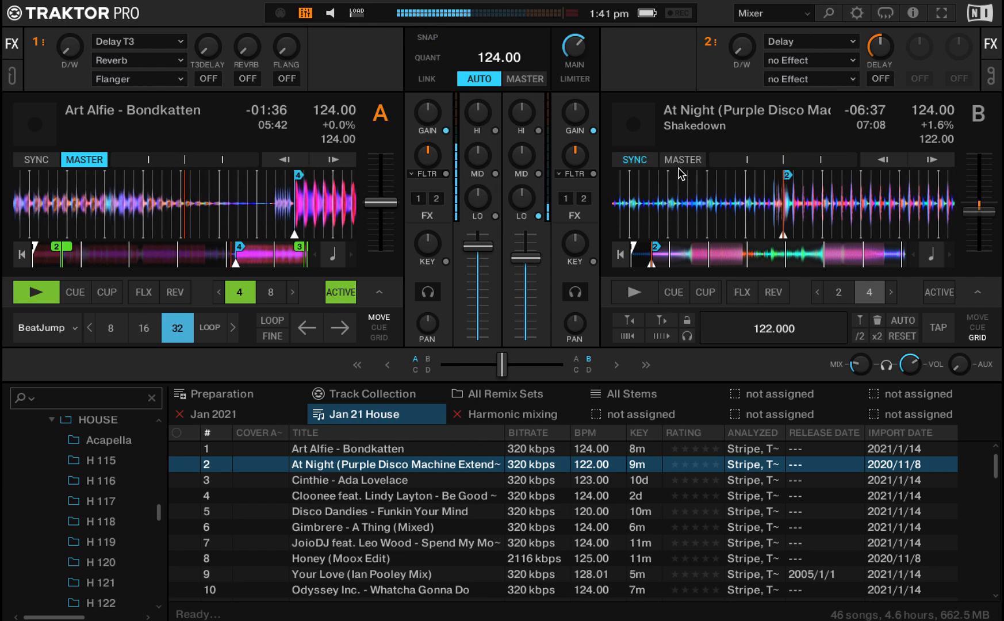
pyautogui.press('j')
pyautogui.press('j')
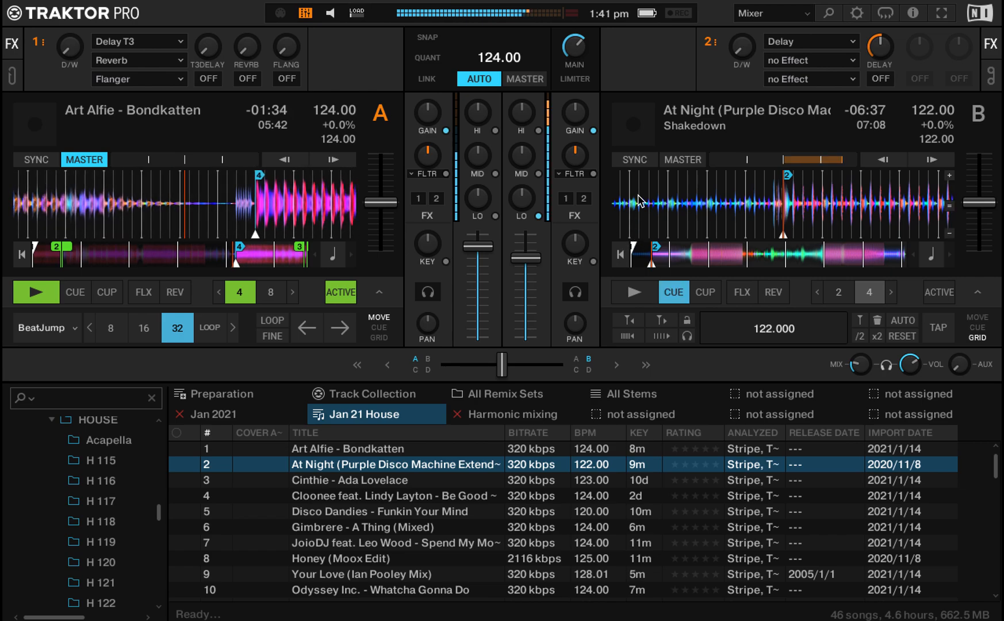
# Turn sync for deck B, snap and quantize back on, and start deck B from hotcue 2 at deck A's hotcue 4.
pyautogui.click(634, 161)
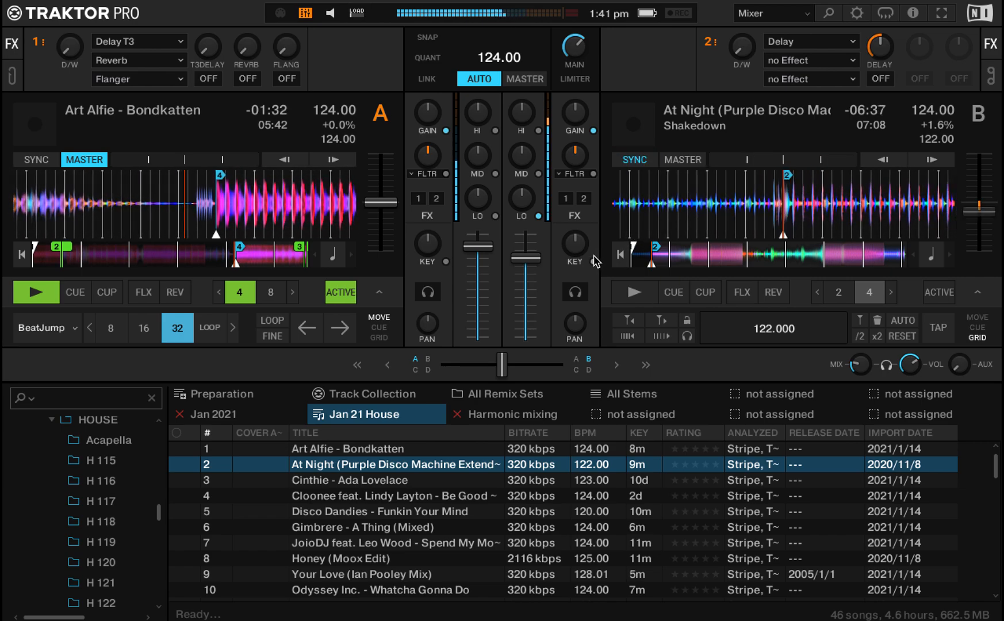
pyautogui.click(428, 57)
pyautogui.press('k')
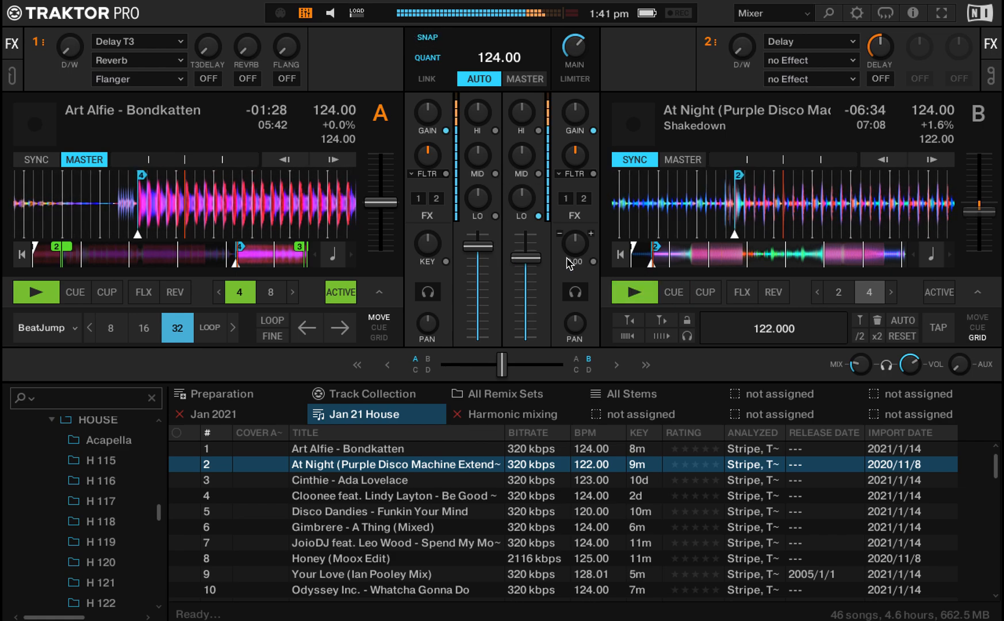
# Lower the volume faders of decks B and A in small moves to balance the two playing tracks.
pyautogui.moveTo(530, 258); pyautogui.dragTo(531, 265)
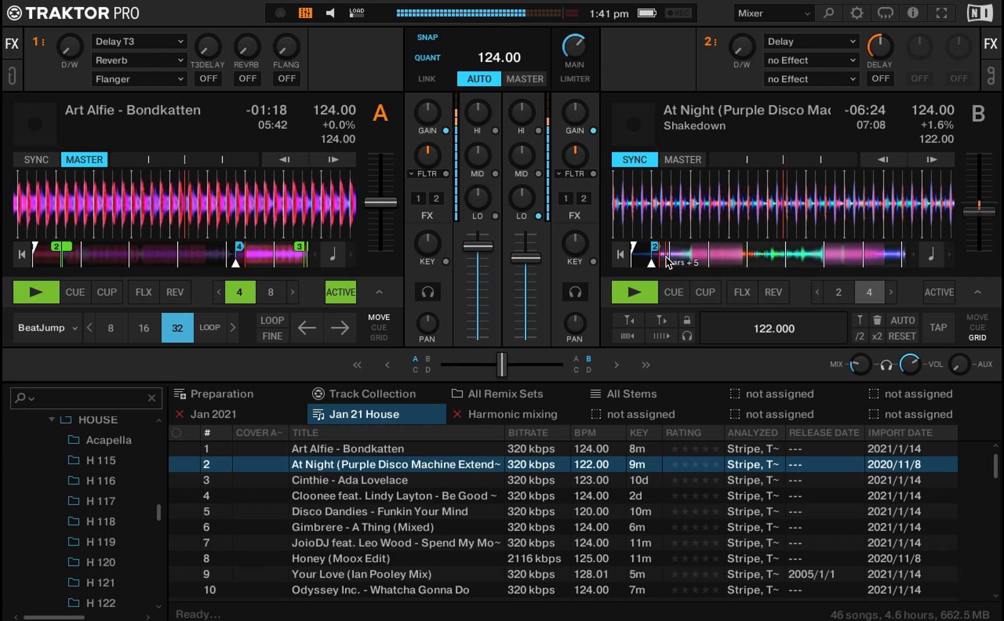
pyautogui.moveTo(489, 245); pyautogui.dragTo(512, 260)
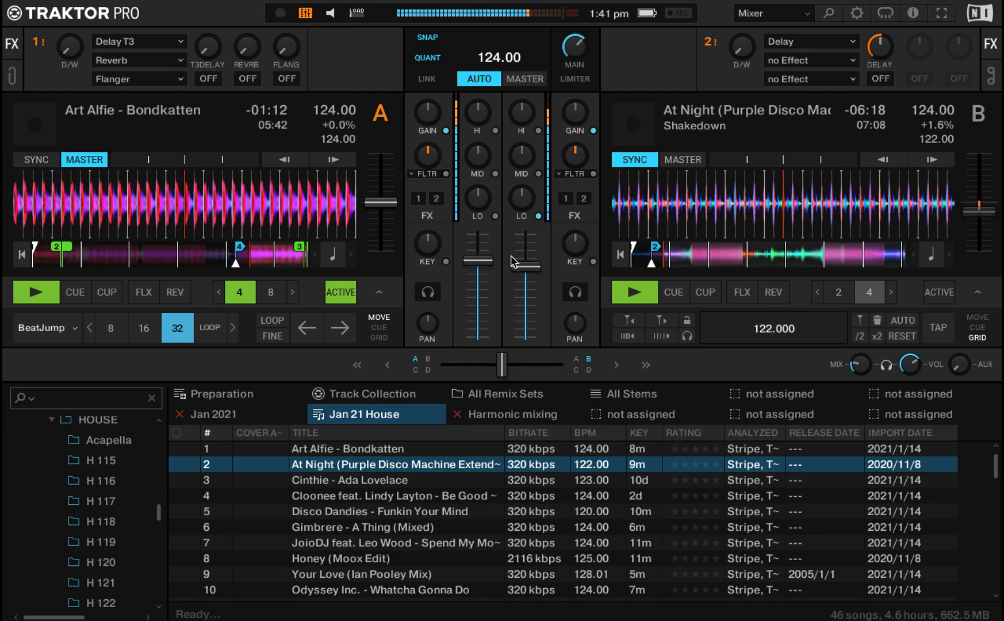
pyautogui.moveTo(532, 267); pyautogui.dragTo(531, 270)
pyautogui.click(482, 262)
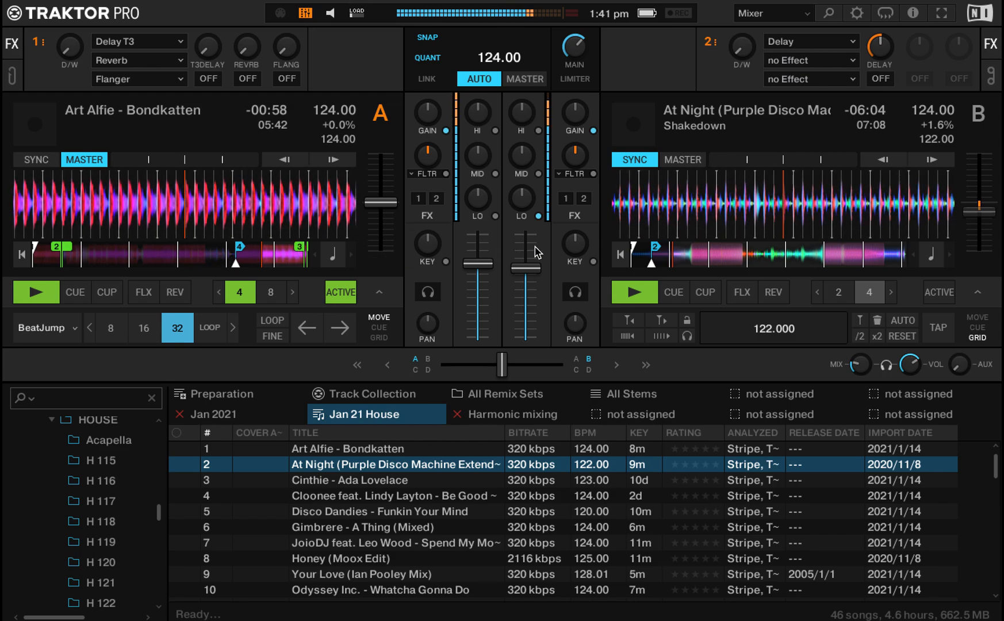
pyautogui.moveTo(491, 265); pyautogui.dragTo(530, 270)
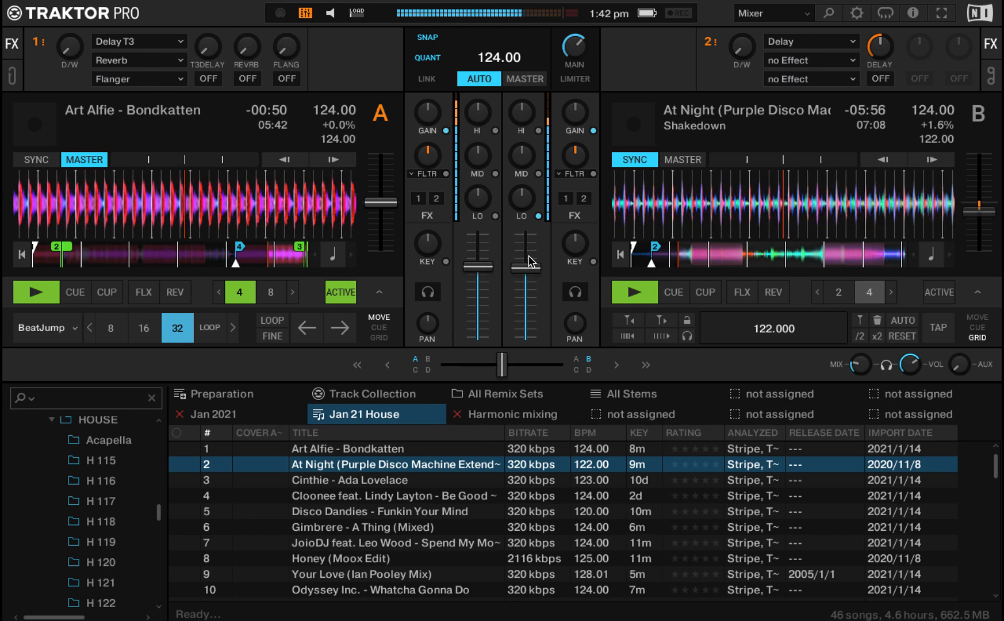
# Swap the bass by cutting deck A's low EQ and restoring deck B's, and set deck B's volume above deck A's.
pyautogui.moveTo(488, 270); pyautogui.dragTo(487, 268)
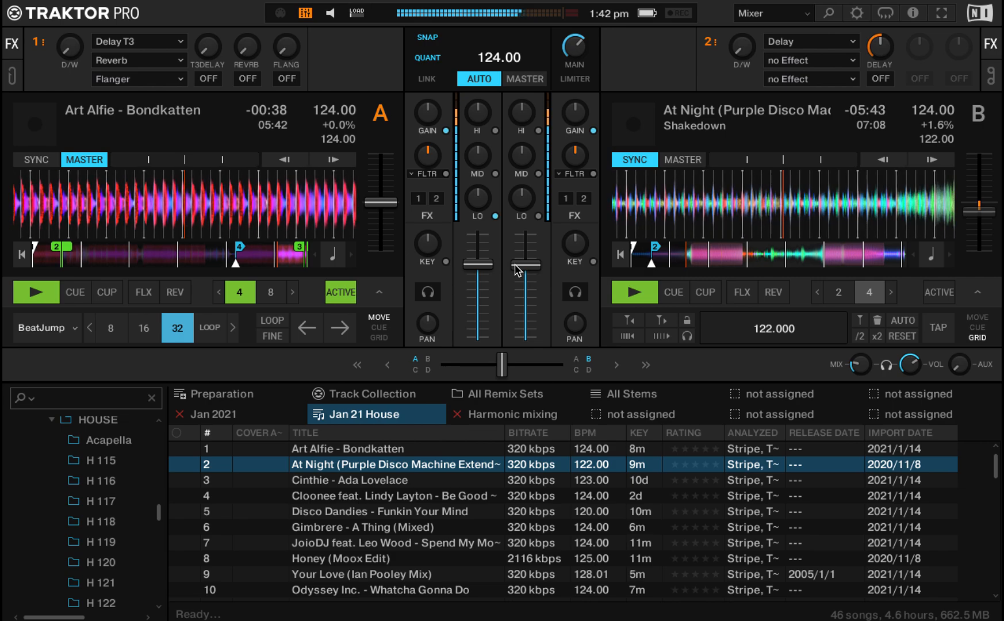
pyautogui.moveTo(526, 265); pyautogui.dragTo(484, 264)
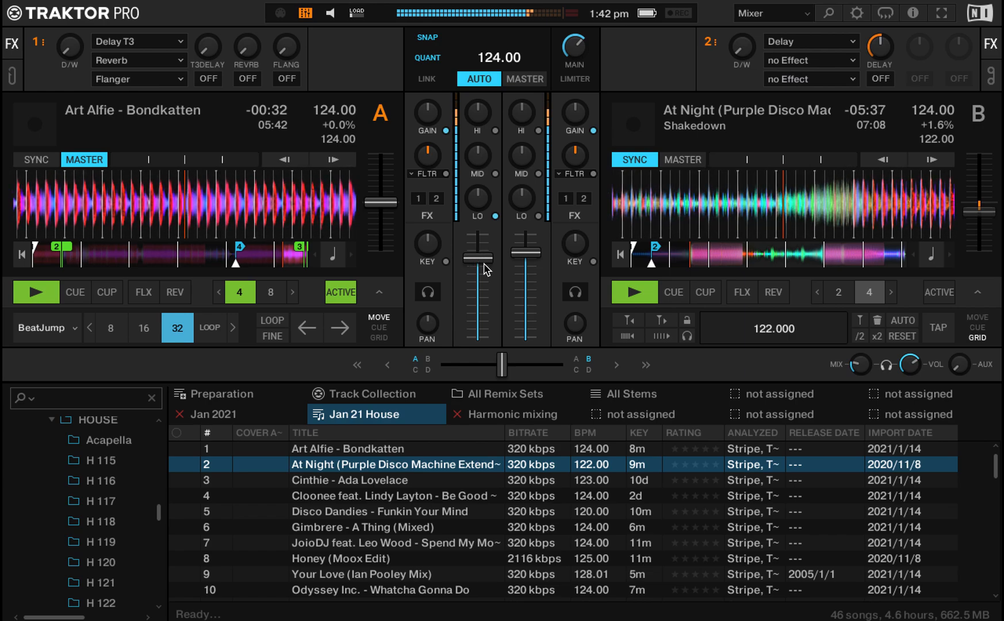
pyautogui.moveTo(482, 256); pyautogui.dragTo(478, 263)
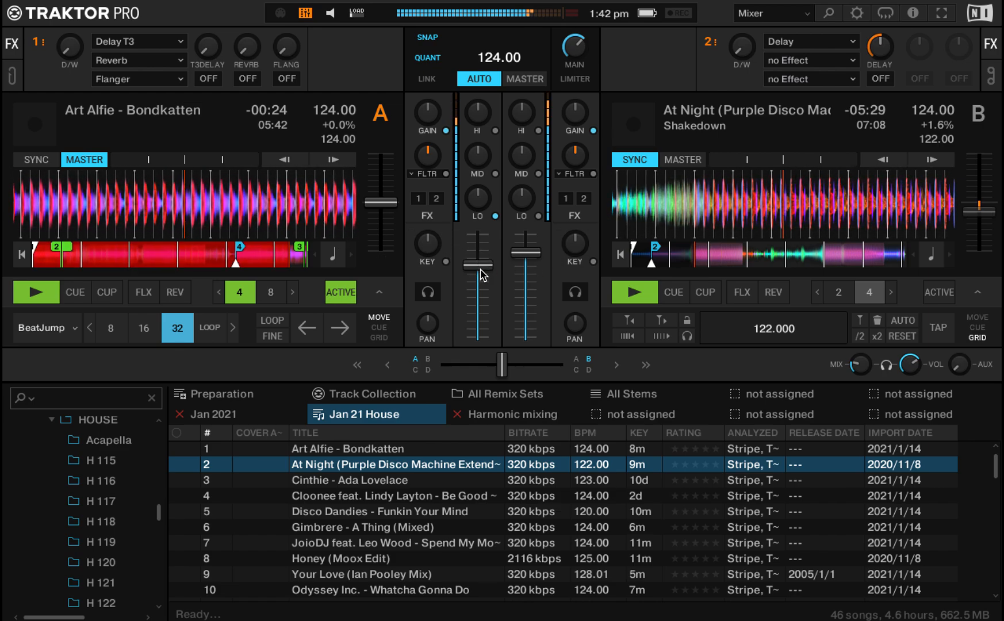
# Drop deck A's volume almost to zero, bring it back up, and level deck B's volume with it.
pyautogui.moveTo(481, 269); pyautogui.dragTo(480, 335)
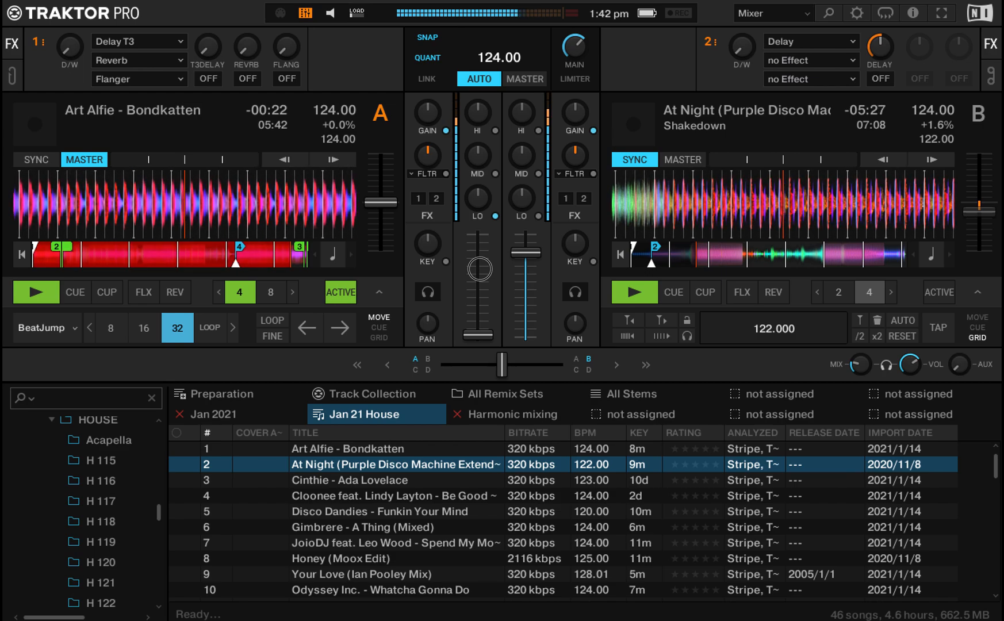
pyautogui.moveTo(480, 334); pyautogui.dragTo(480, 312)
pyautogui.moveTo(479, 268); pyautogui.dragTo(479, 260)
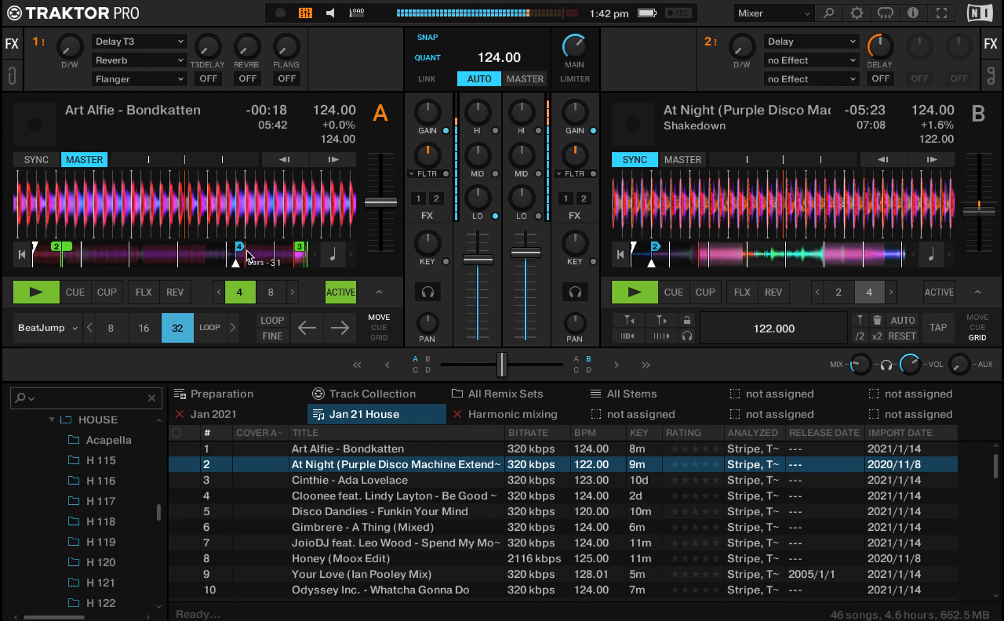
pyautogui.moveTo(516, 254)
pyautogui.mouseDown()
pyautogui.moveTo(516, 324)
pyautogui.moveTo(515, 262)
pyautogui.mouseUp()
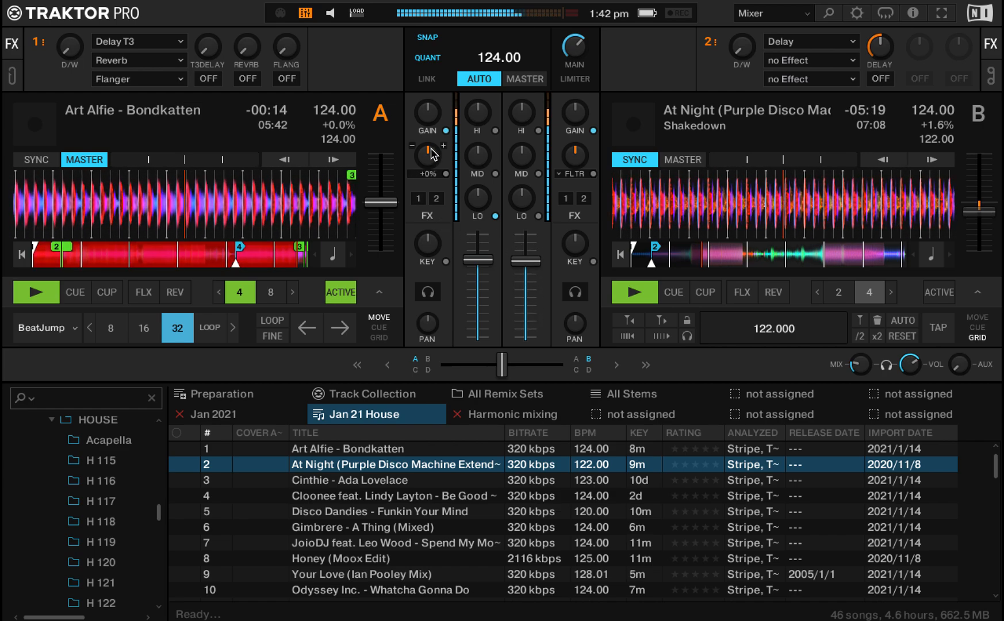
# Switch on deck A's filter, sweep it upward, and reset it to the center.
pyautogui.click(446, 174)
pyautogui.moveTo(430, 156); pyautogui.dragTo(430, 122)
pyautogui.moveTo(524, 261)
pyautogui.mouseDown()
pyautogui.moveTo(524, 278)
pyautogui.moveTo(524, 258)
pyautogui.mouseUp()
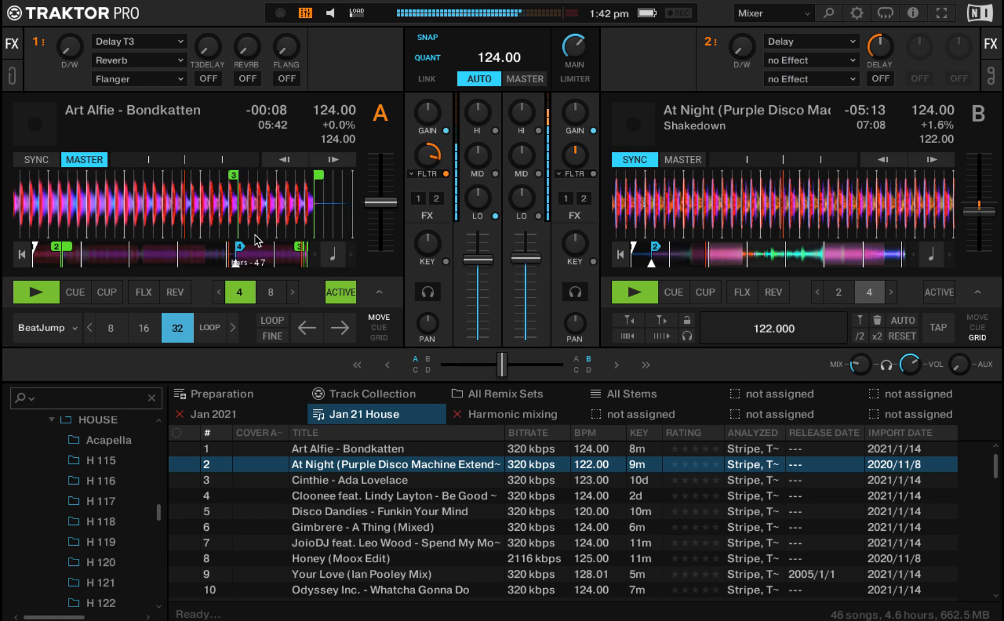
pyautogui.doubleClick(432, 157)
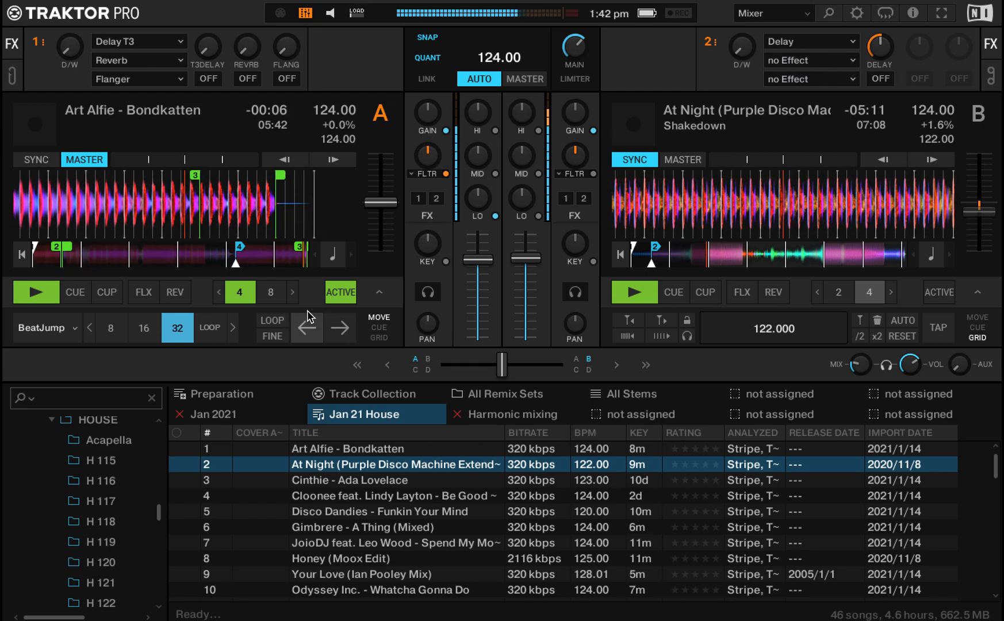
# Set deck A's loop size to 8 beats for its ending at hotcue 3, and gradually lower deck A's volume below deck B's.
pyautogui.click(270, 291)
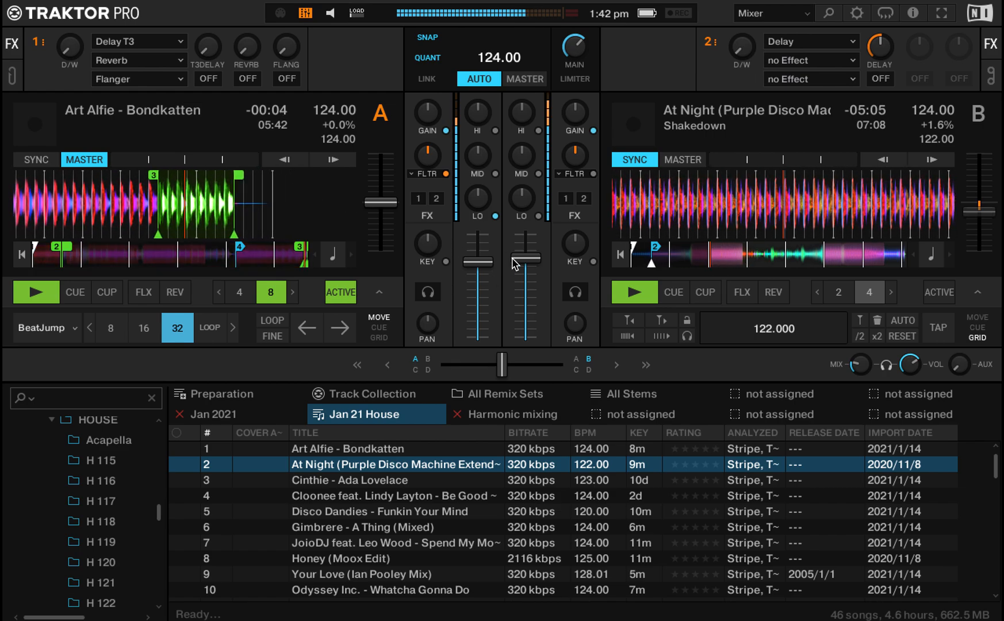
pyautogui.moveTo(482, 263); pyautogui.dragTo(481, 266)
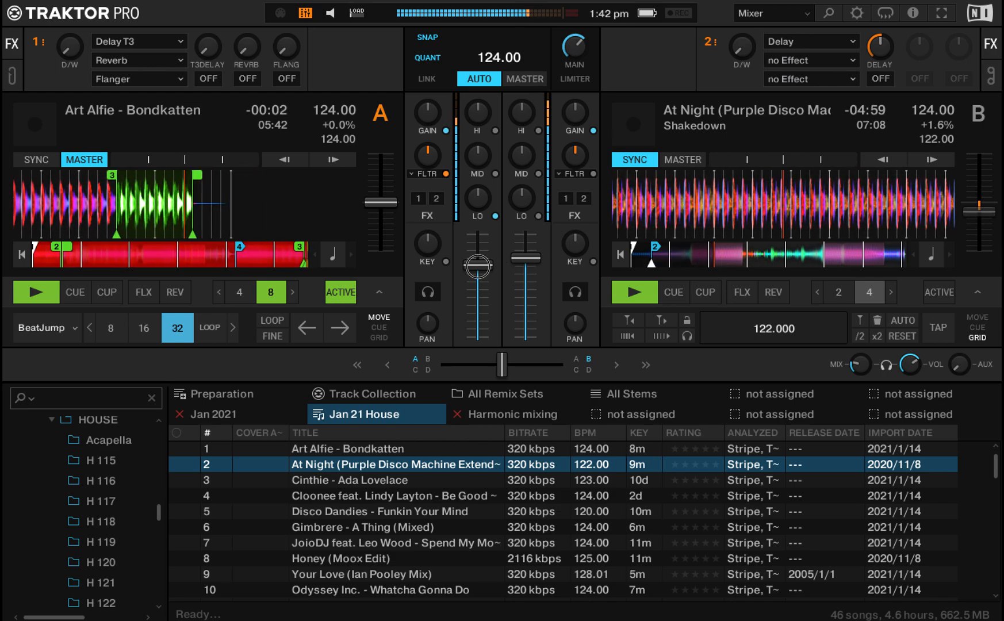
pyautogui.moveTo(477, 265)
pyautogui.mouseDown()
pyautogui.moveTo(477, 334)
pyautogui.moveTo(481, 277)
pyautogui.mouseUp()
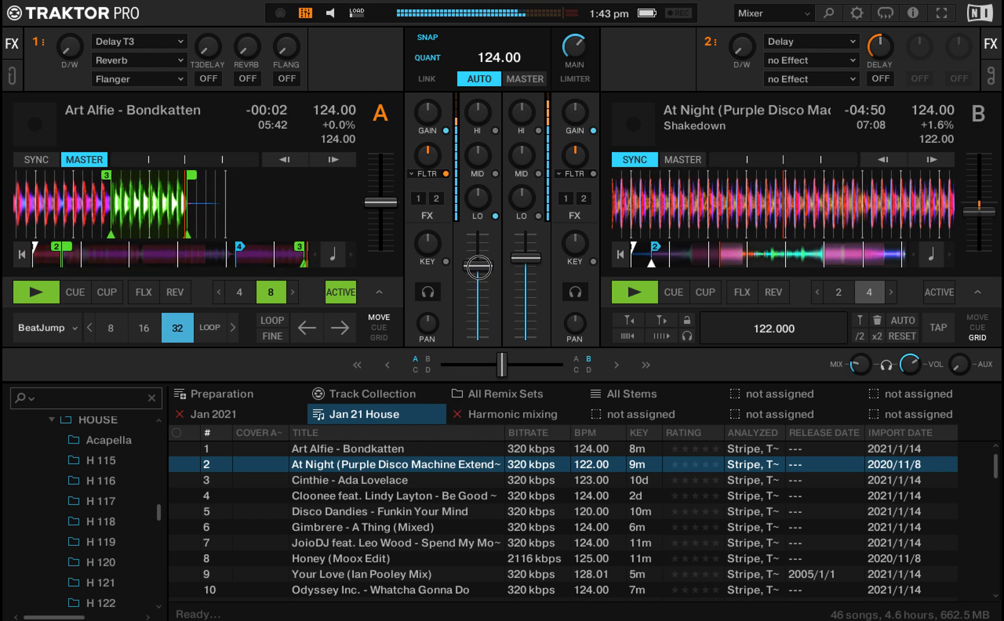
pyautogui.moveTo(525, 264); pyautogui.dragTo(524, 258)
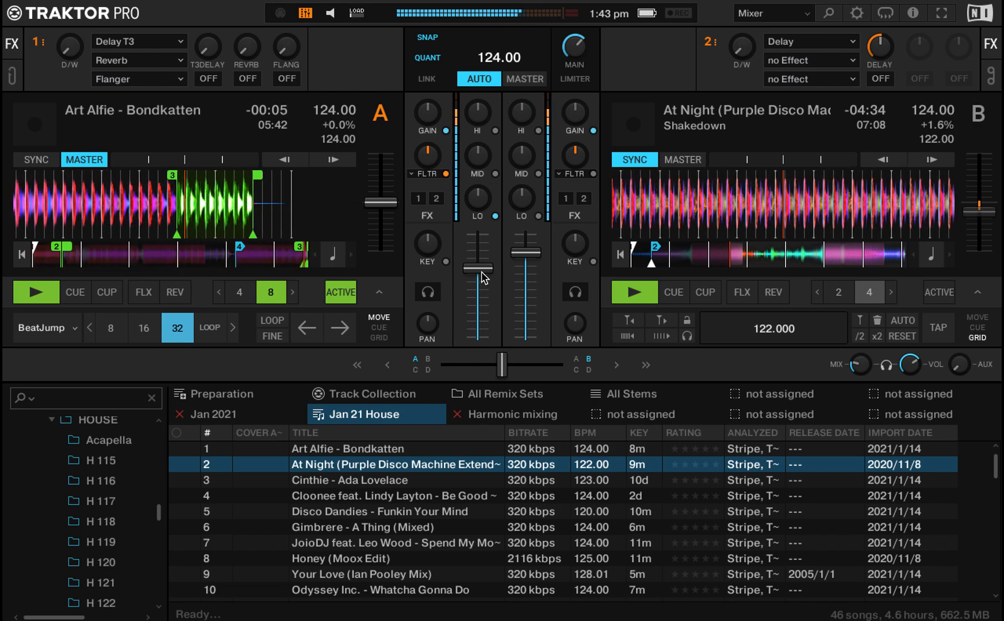
pyautogui.moveTo(484, 274); pyautogui.dragTo(486, 273)
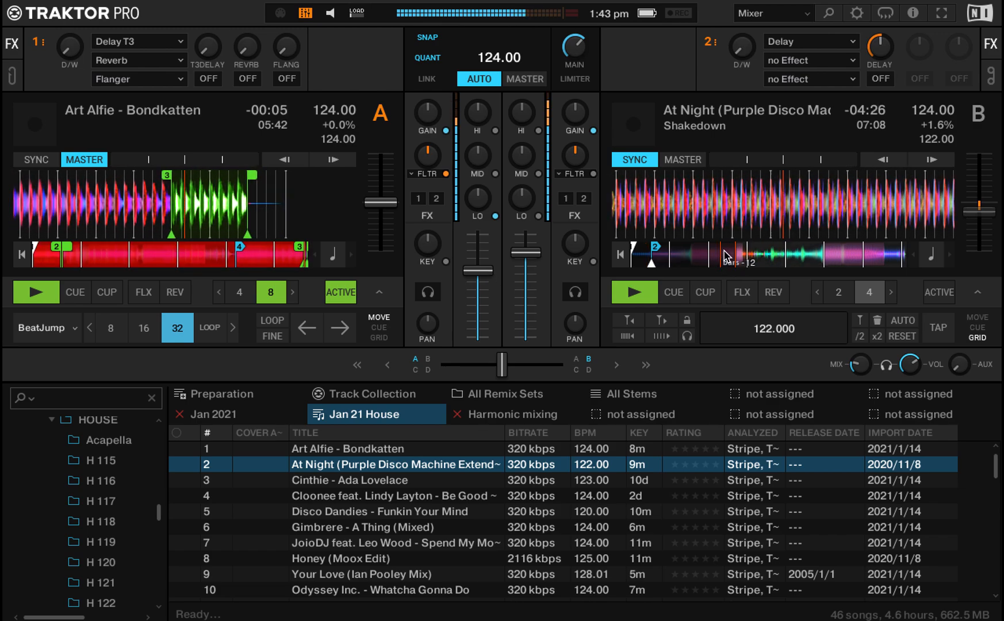
pyautogui.click(481, 271)
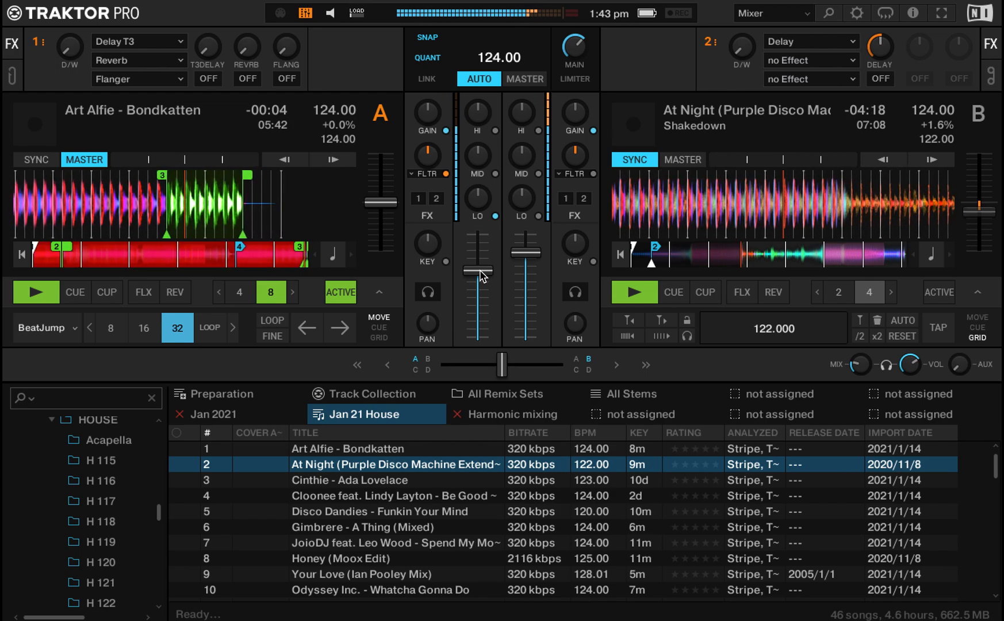
# Lower deck B's volume slightly, stop deck A, pull deck A's volume fully down, and pause deck B.
pyautogui.moveTo(525, 253); pyautogui.dragTo(523, 261)
pyautogui.press('space')
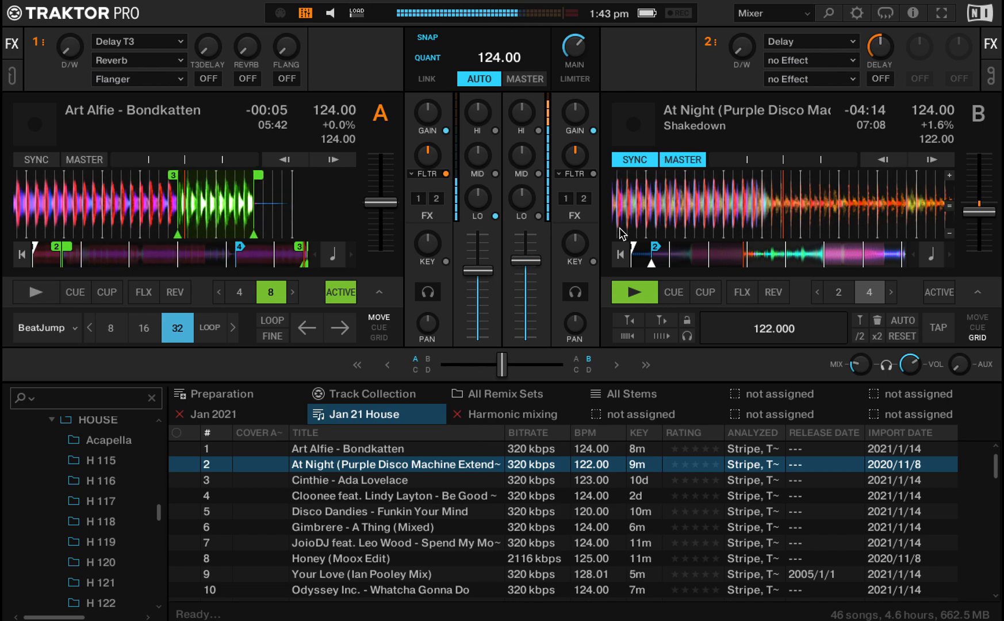
pyautogui.doubleClick(481, 267)
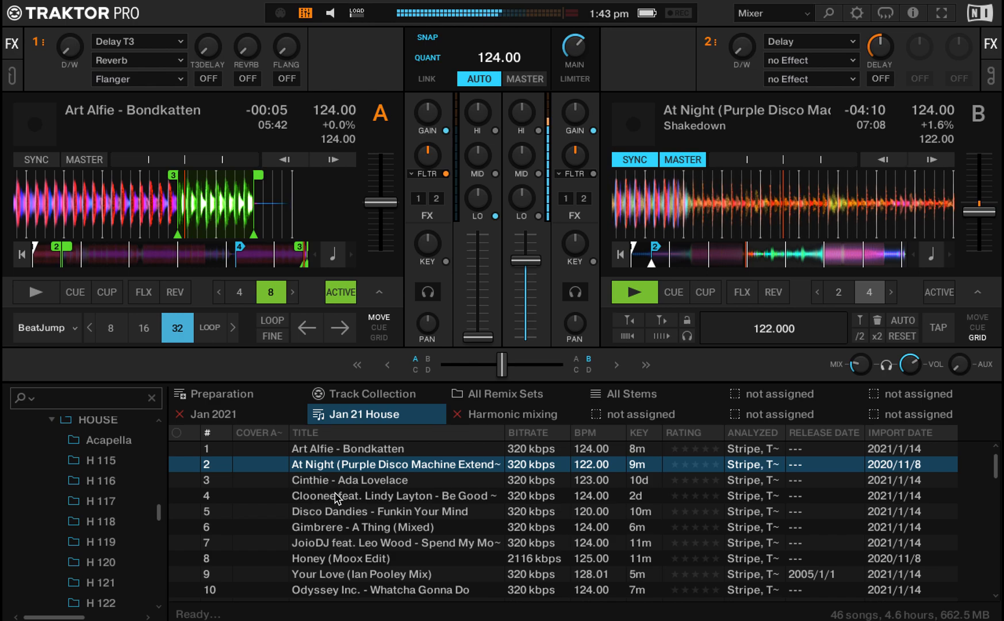
pyautogui.press('space')
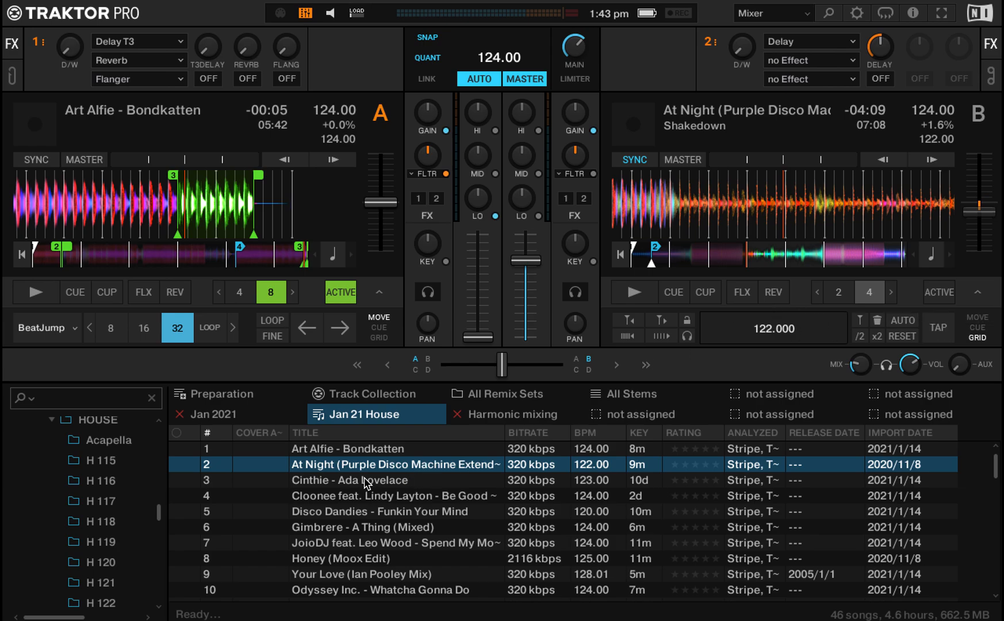
# Preview deck B from the return of the beat after its breakdown and from two spots further on, and stop it.
pyautogui.click(822, 256)
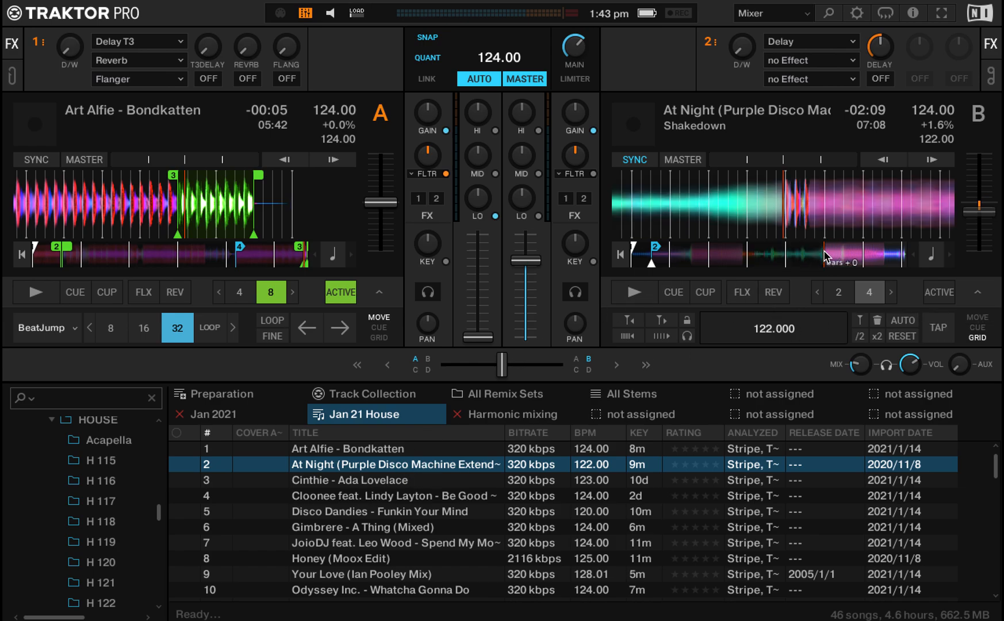
pyautogui.press('space')
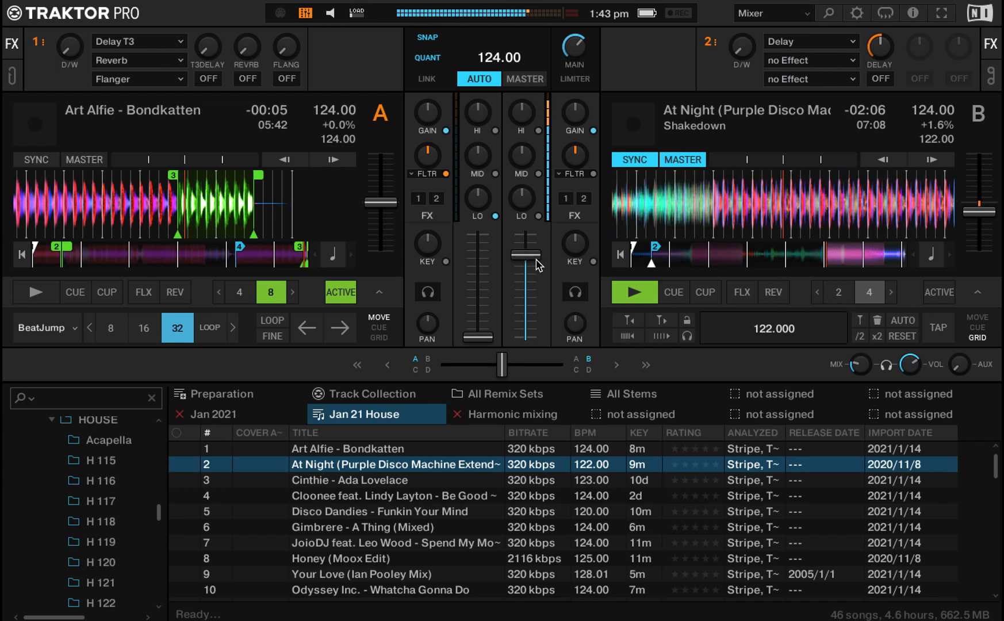
pyautogui.click(850, 258)
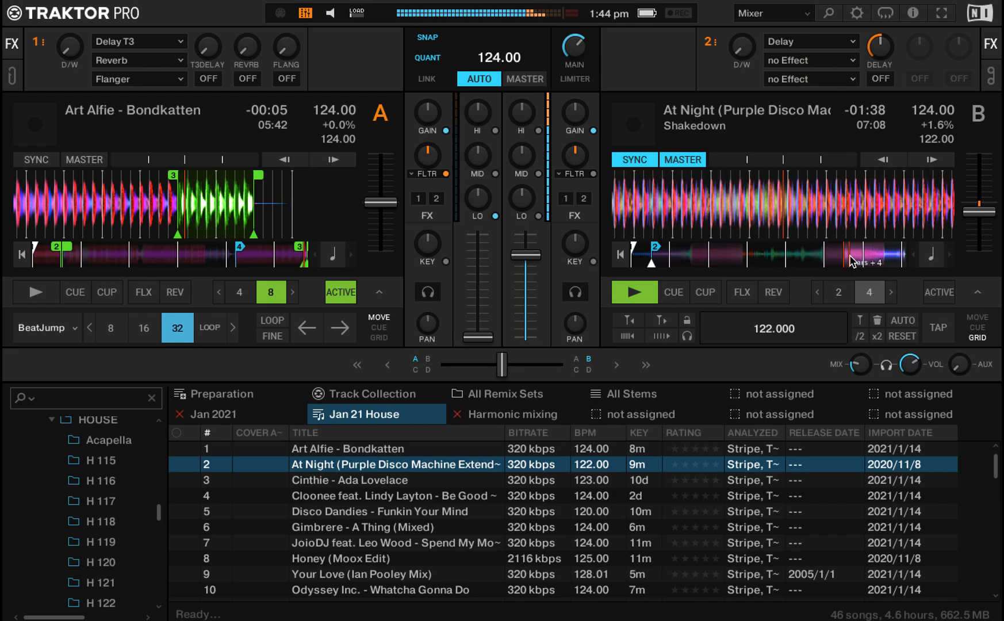
pyautogui.click(845, 262)
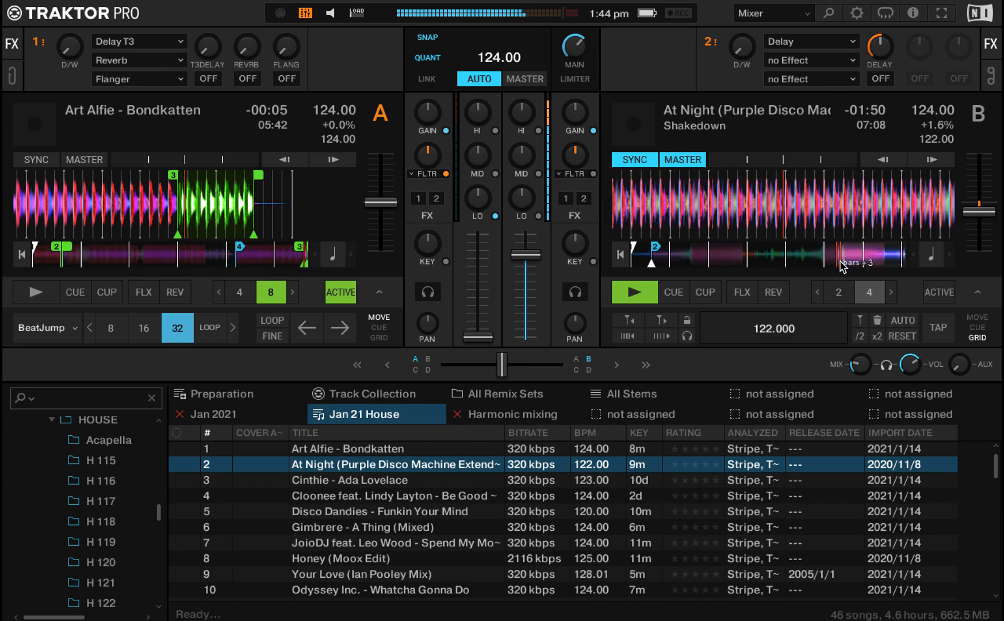
pyautogui.press('space')
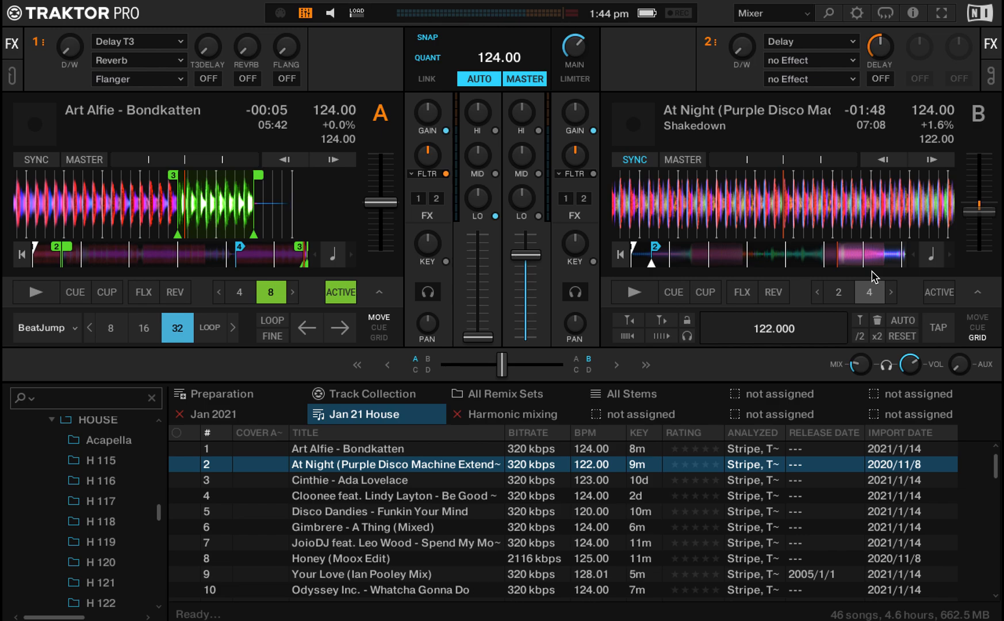
# Move deck B to the beat's return after its breakdown, and load Cinthie - Ada Lovelace into deck A at its hotcue 2 loop.
pyautogui.click(823, 259)
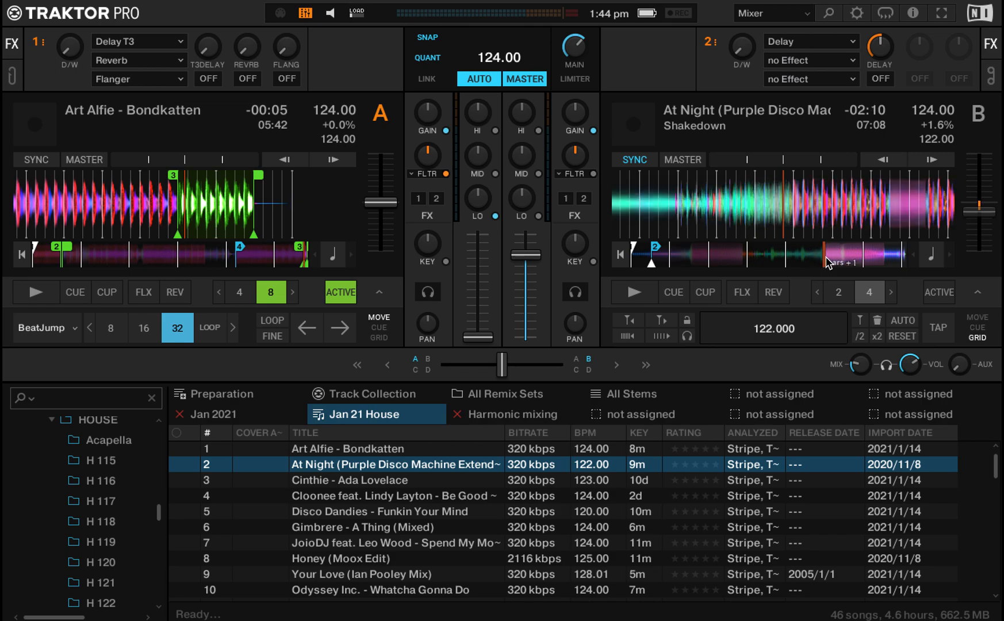
pyautogui.moveTo(362, 485); pyautogui.dragTo(149, 172)
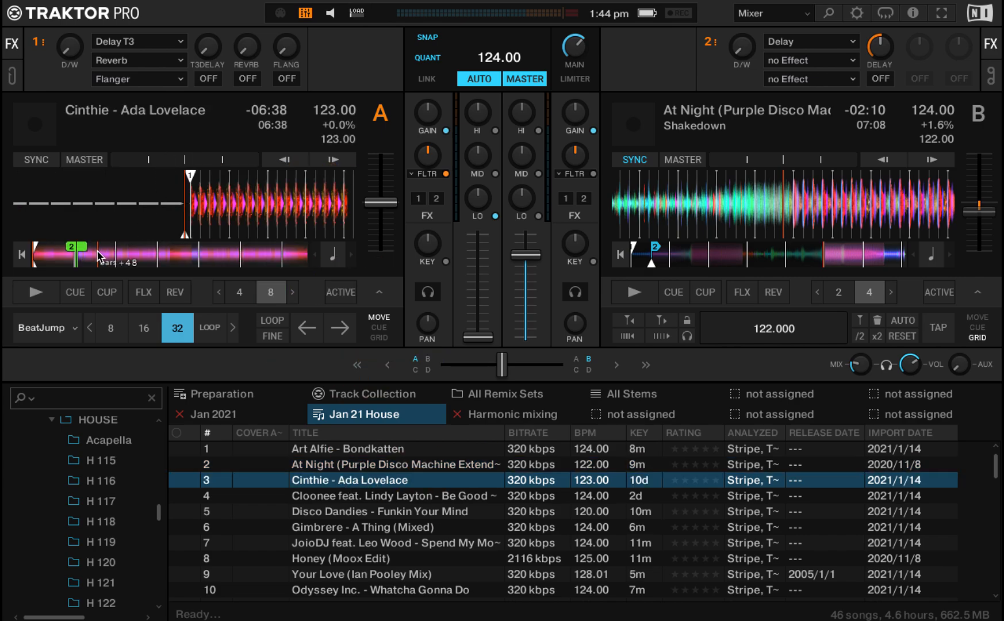
pyautogui.press('2')
# Play deck A's hotcue 2 loop at full volume, bring the volume partway down, and stop the deck.
pyautogui.doubleClick(482, 261)
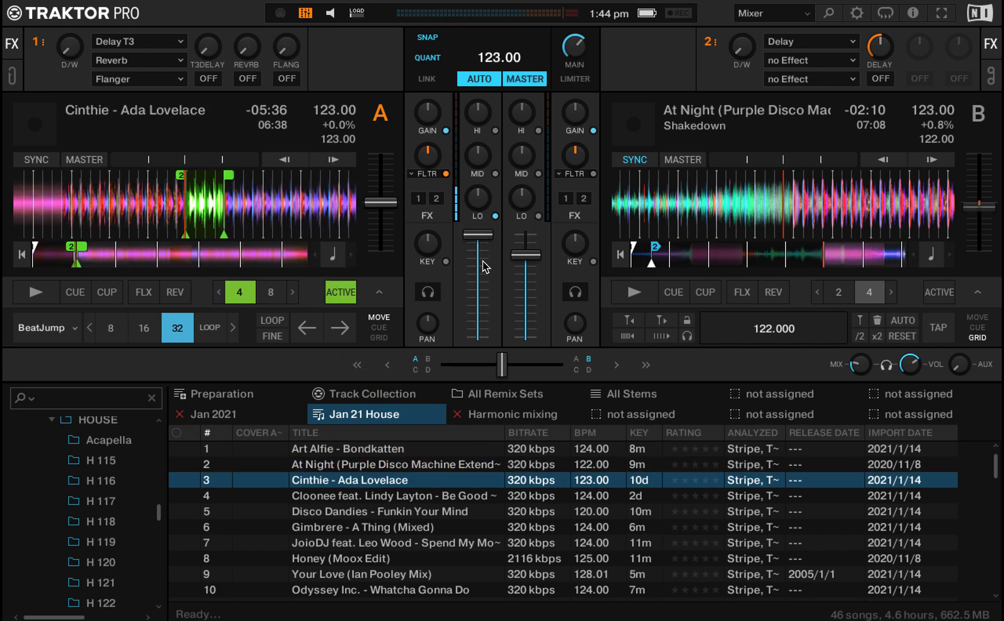
pyautogui.press('2')
pyautogui.press('a')
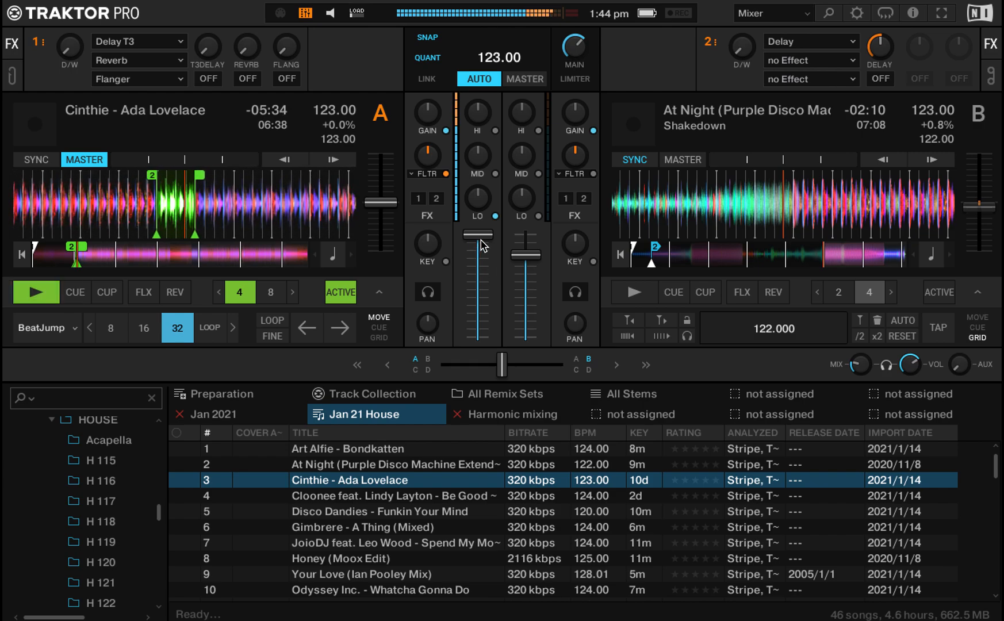
pyautogui.moveTo(483, 246); pyautogui.dragTo(482, 282)
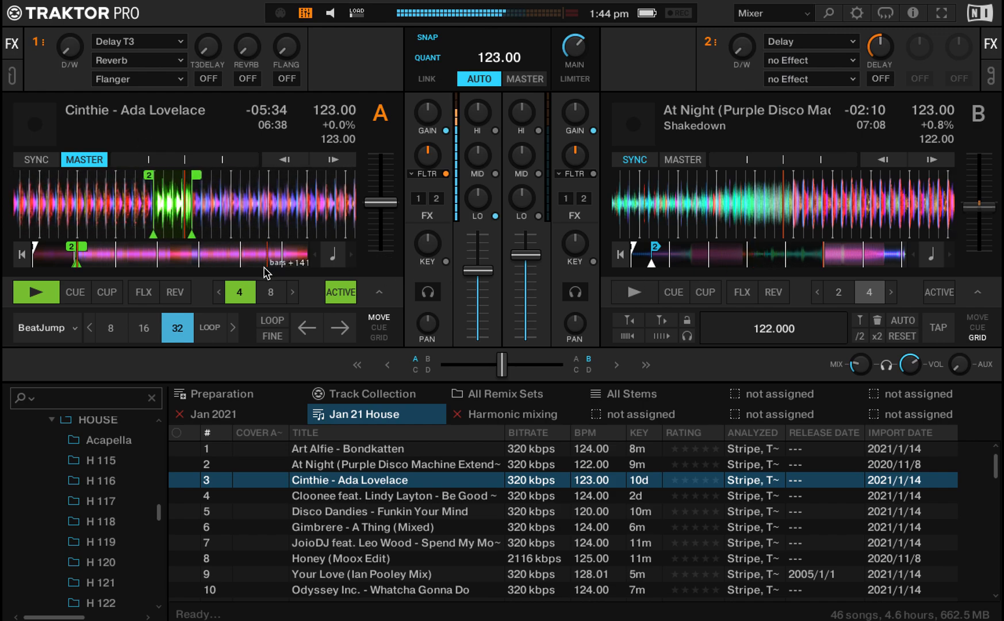
pyautogui.press('space')
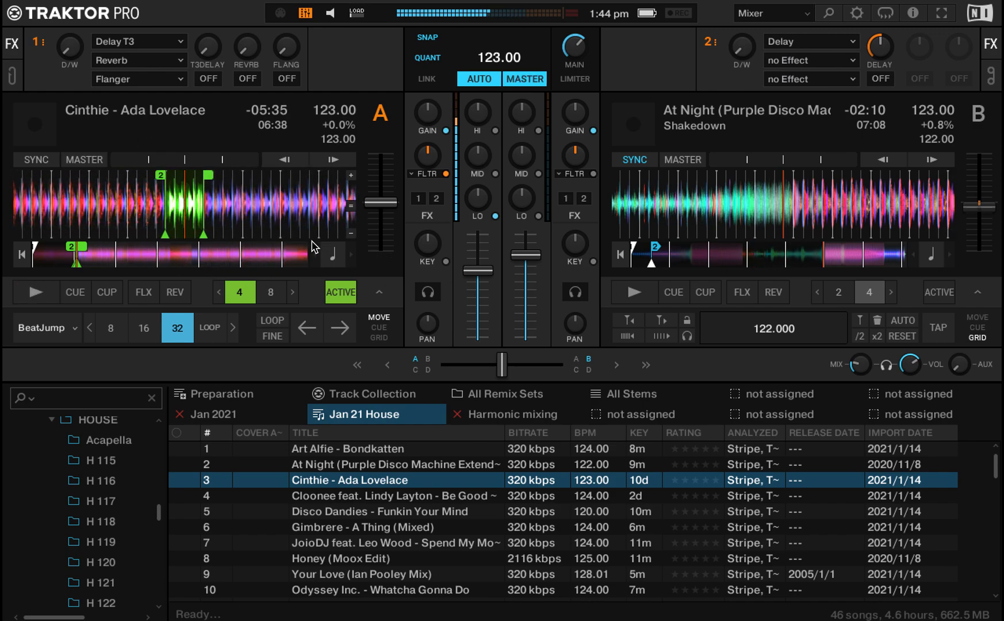
# Release deck A's hotcue 2 loop and play a new 4-beat loop set just before that hotcue.
pyautogui.click(339, 292)
pyautogui.moveTo(193, 218); pyautogui.dragTo(268, 228)
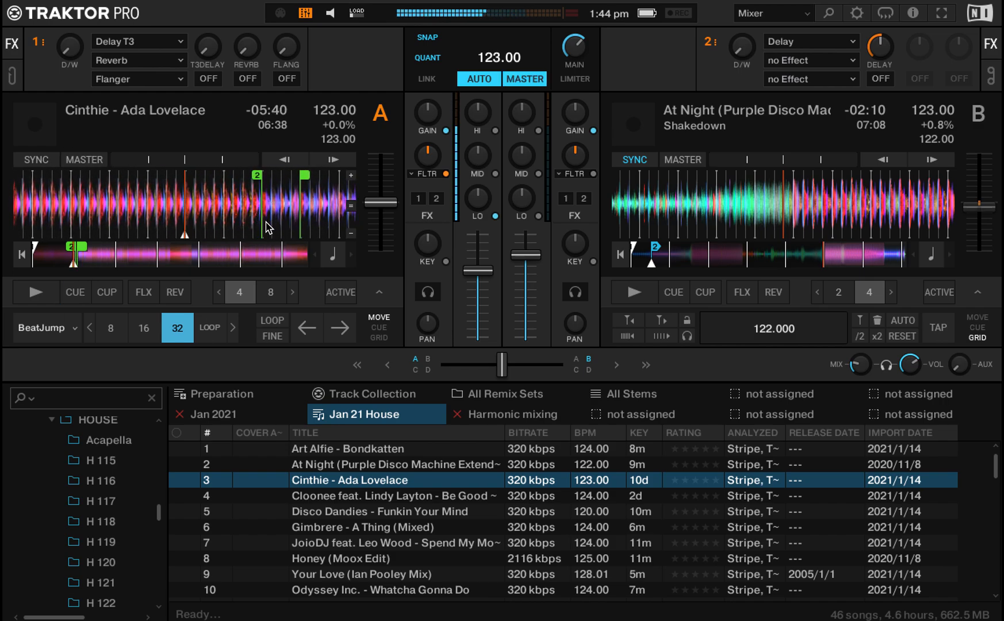
pyautogui.click(248, 295)
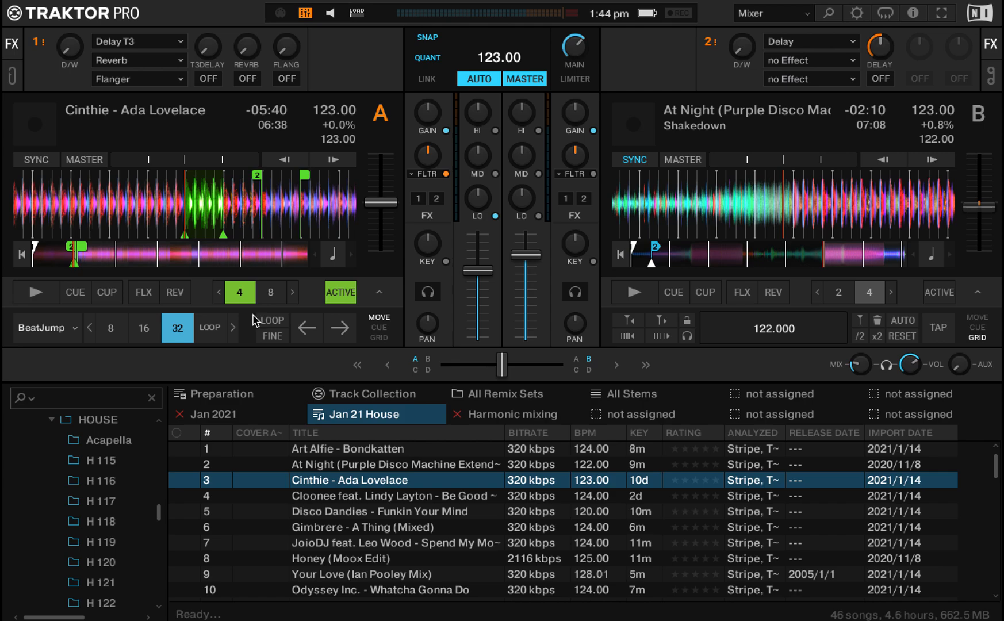
pyautogui.press('space')
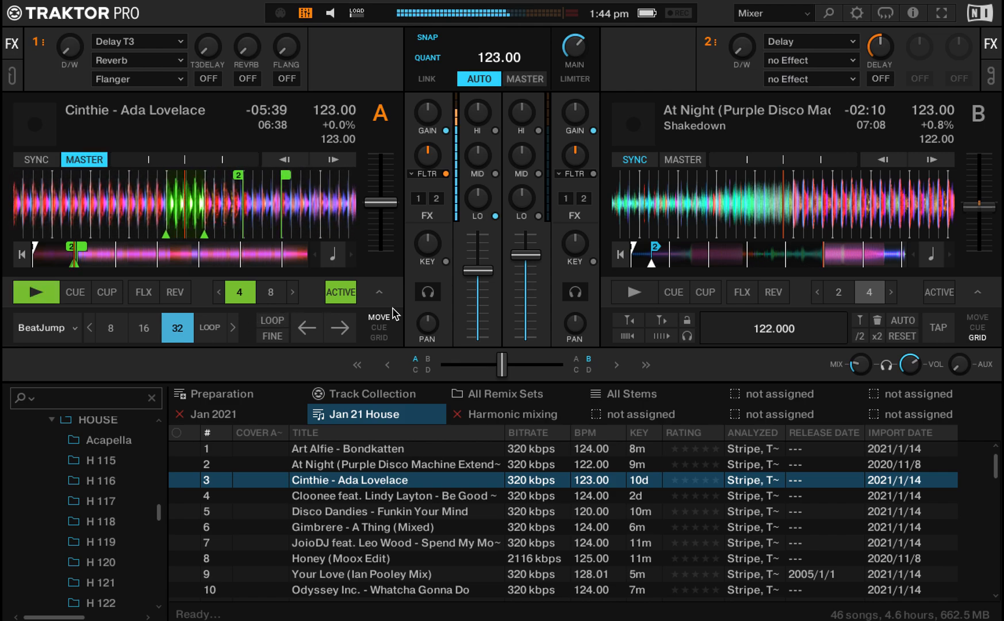
# Raise deck A's volume to deck B's level, store the 4-beat loop as hotcue 3, and stop the deck.
pyautogui.scroll(4, 478, 269)
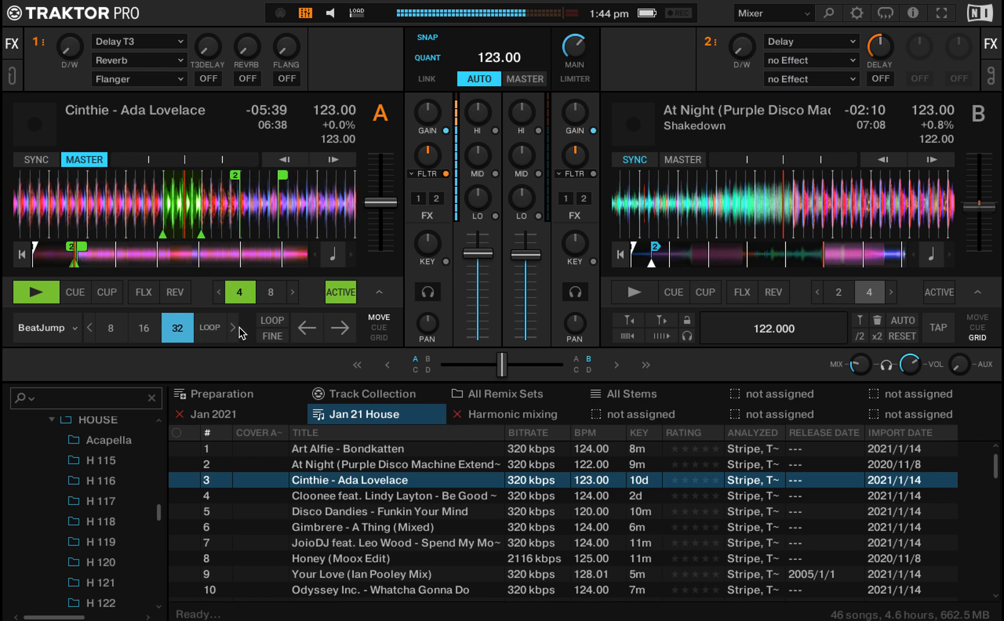
pyautogui.press('3')
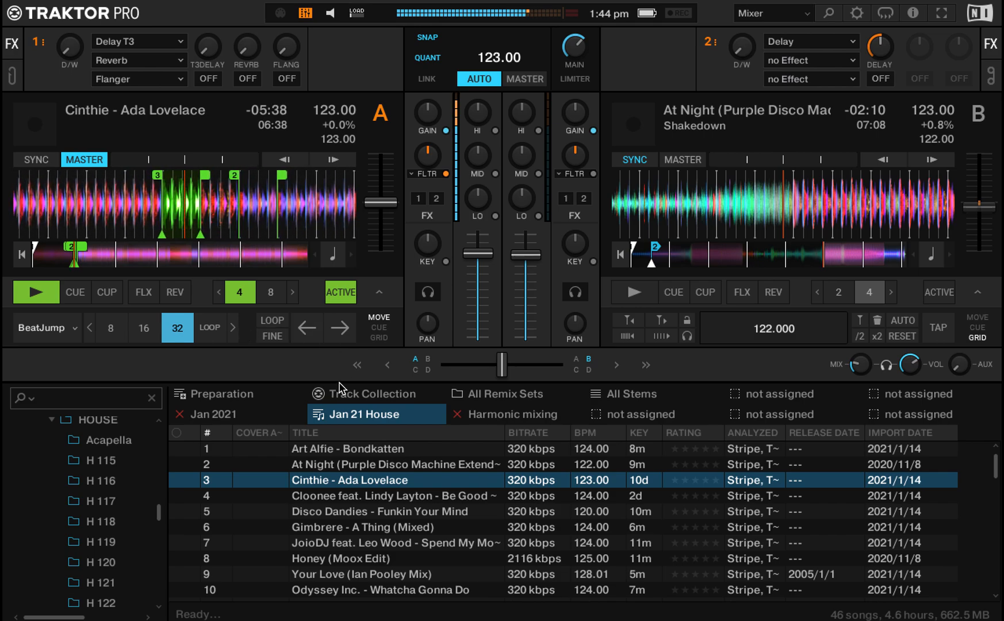
pyautogui.press('space')
# Set hotcue 4 on deck B exactly where the beat returns after the breakdown.
pyautogui.click(816, 255)
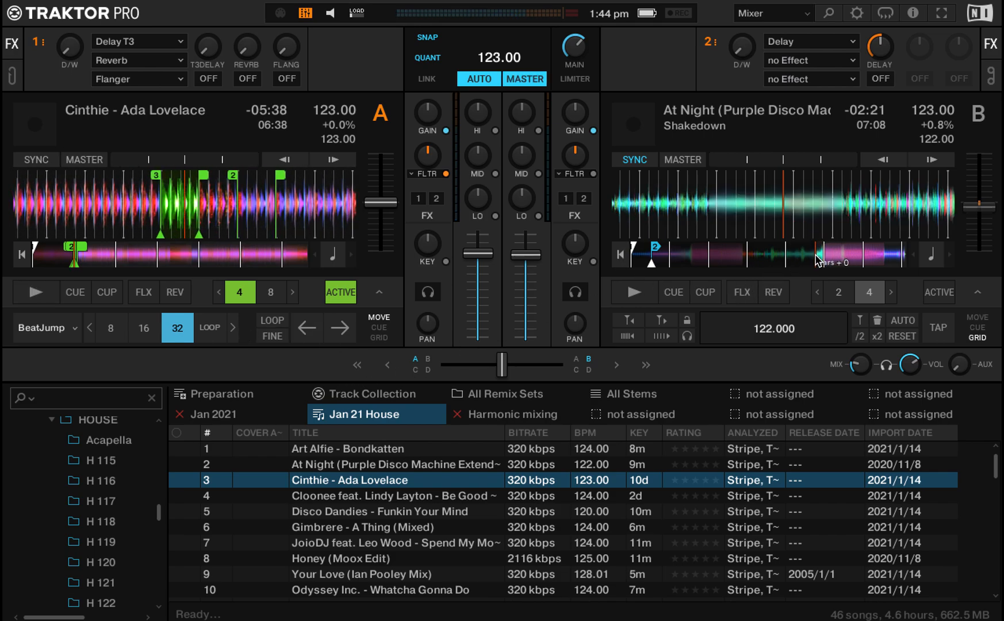
pyautogui.moveTo(883, 207)
pyautogui.mouseDown()
pyautogui.moveTo(784, 199)
pyautogui.moveTo(857, 202)
pyautogui.mouseUp()
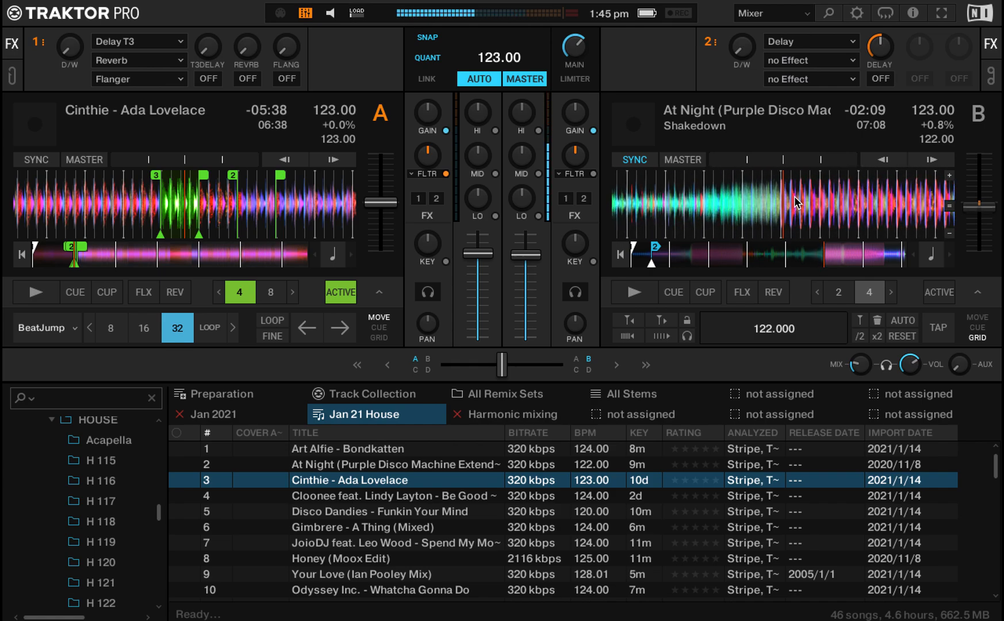
pyautogui.press('k')
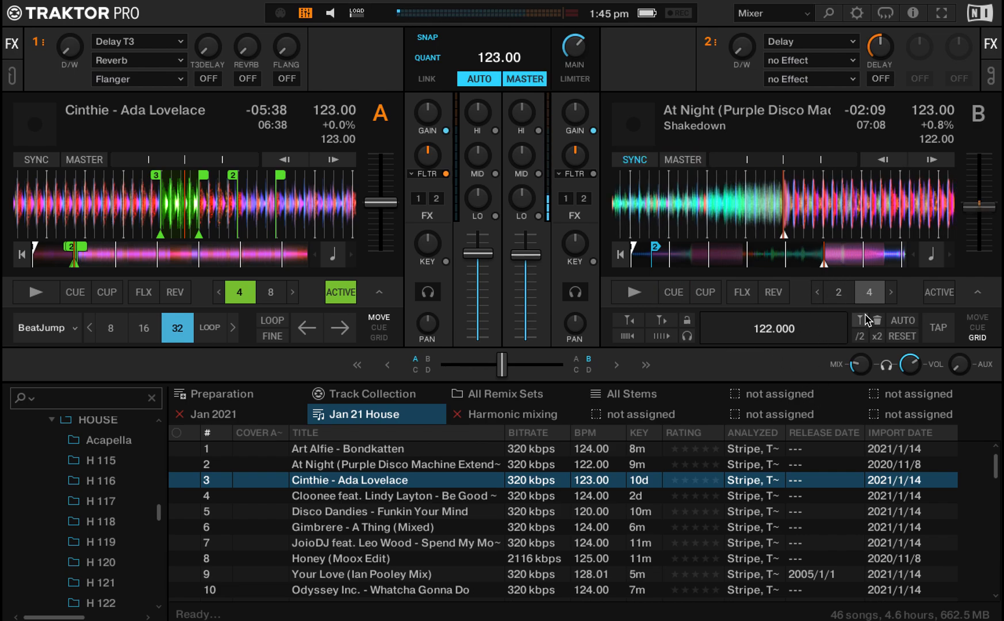
# Cut deck A's lows and lower its volume, and start deck B from the breakdown ahead of hotcue 4.
pyautogui.click(811, 259)
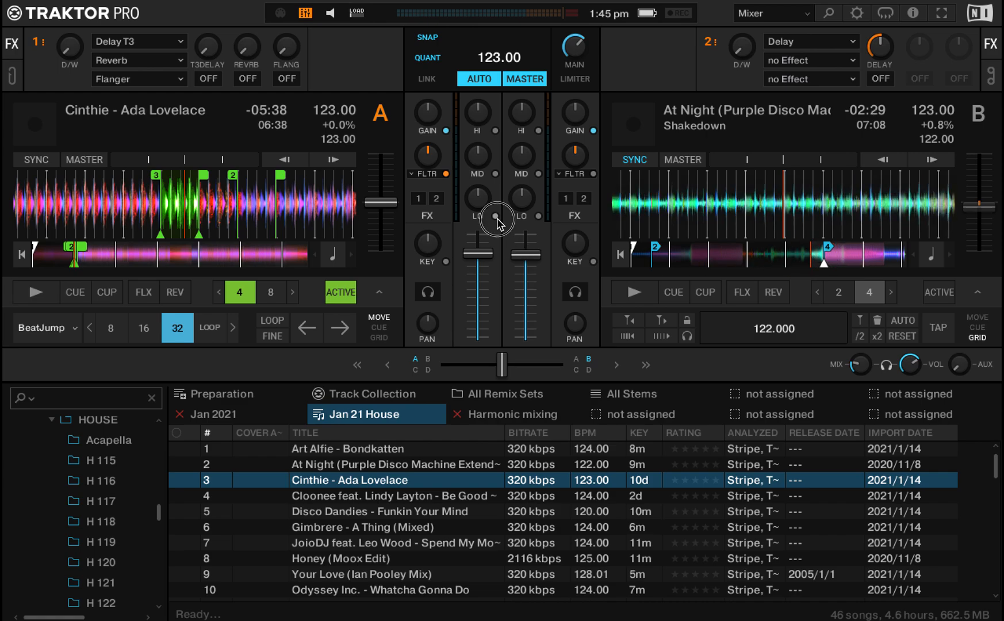
pyautogui.moveTo(474, 262); pyautogui.dragTo(478, 275)
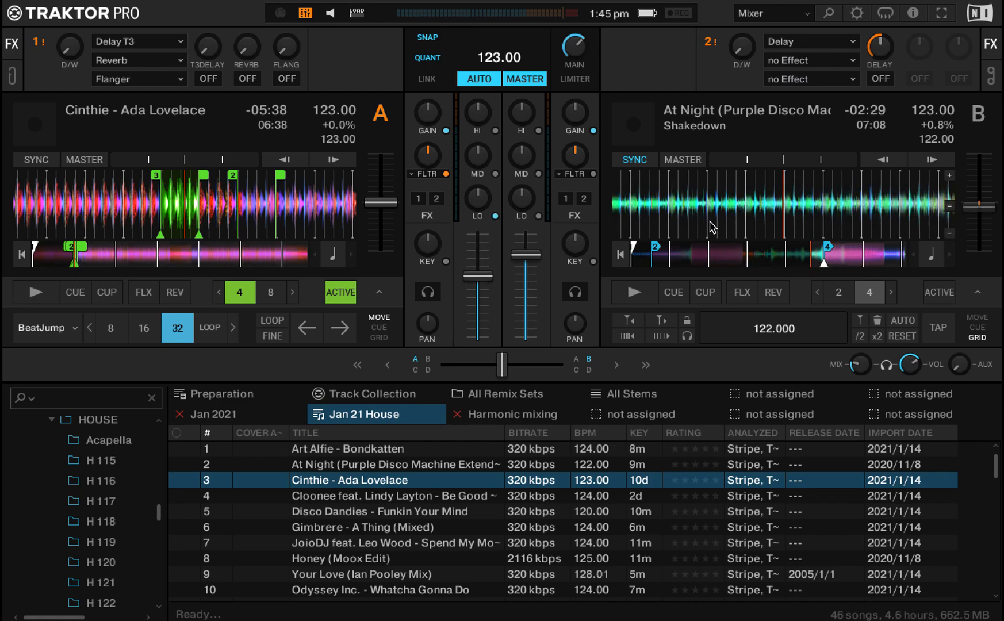
pyautogui.click(634, 291)
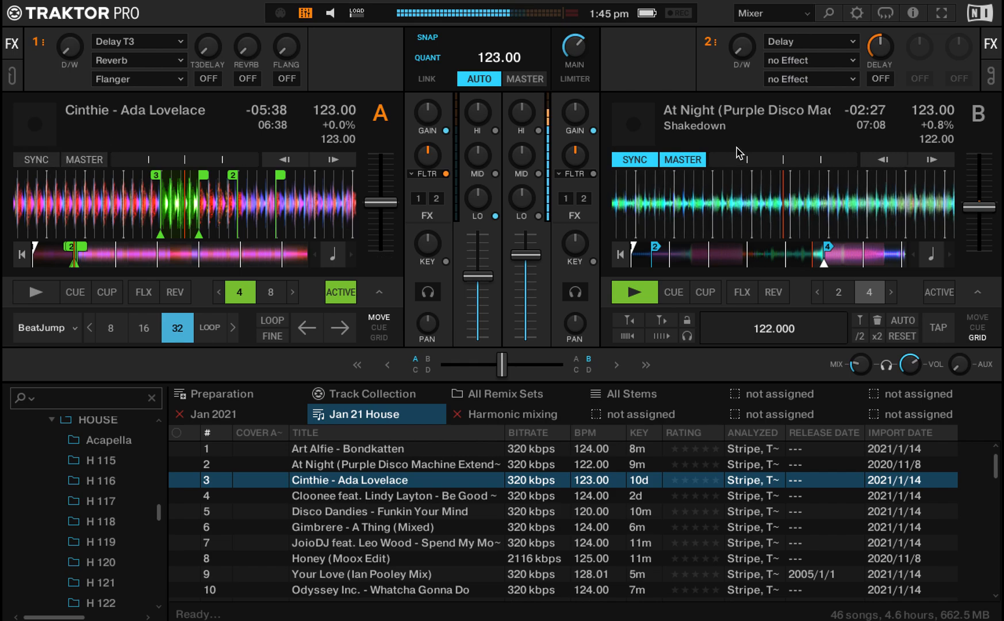
# Turn off deck B's sync, sync deck A to deck B instead, and raise deck B's tempo to 124.03 BPM.
pyautogui.click(638, 162)
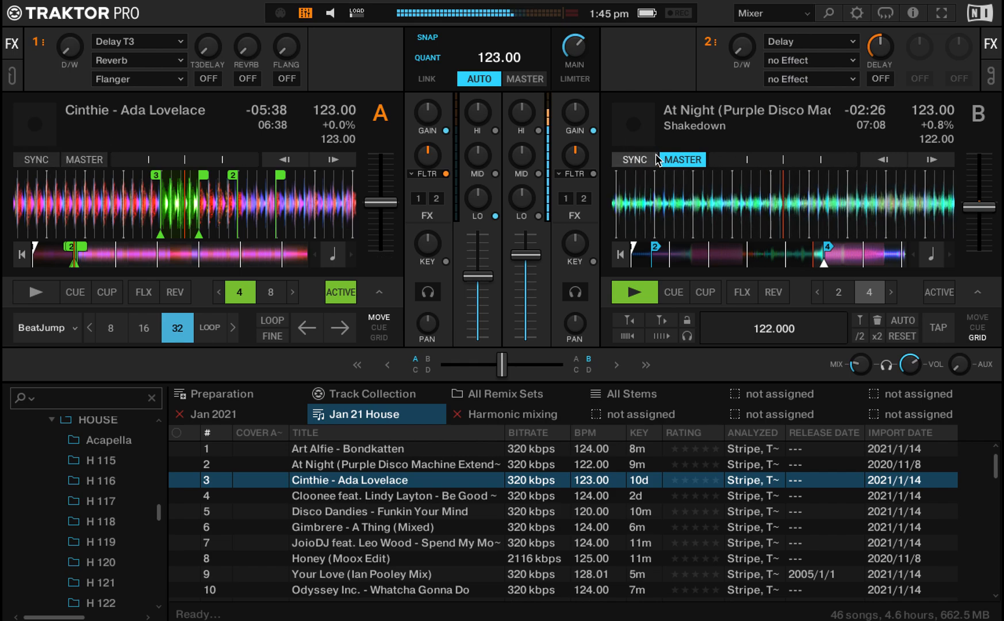
pyautogui.click(34, 160)
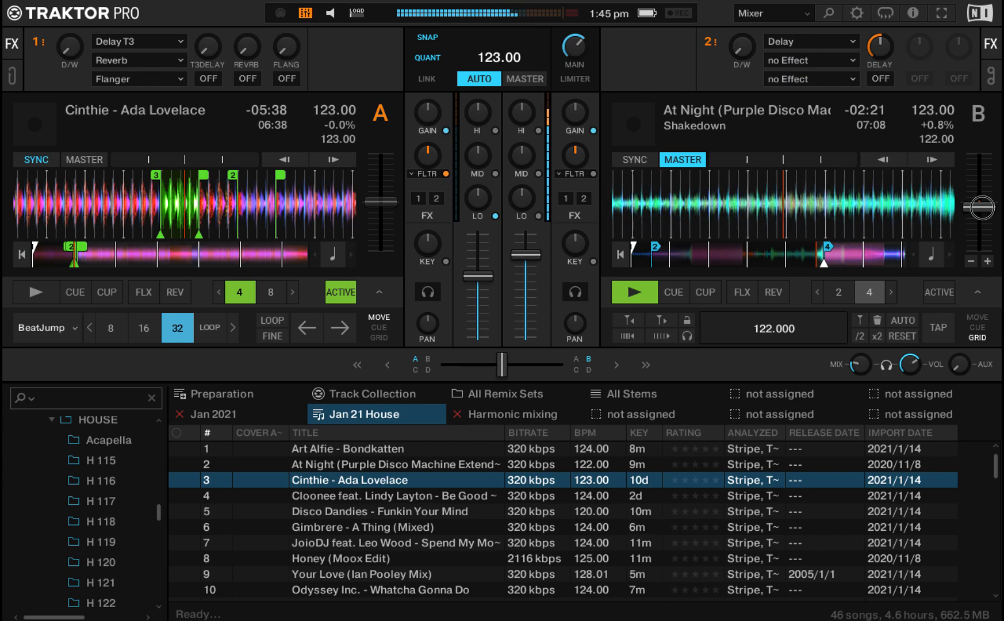
pyautogui.moveTo(981, 207); pyautogui.dragTo(982, 212)
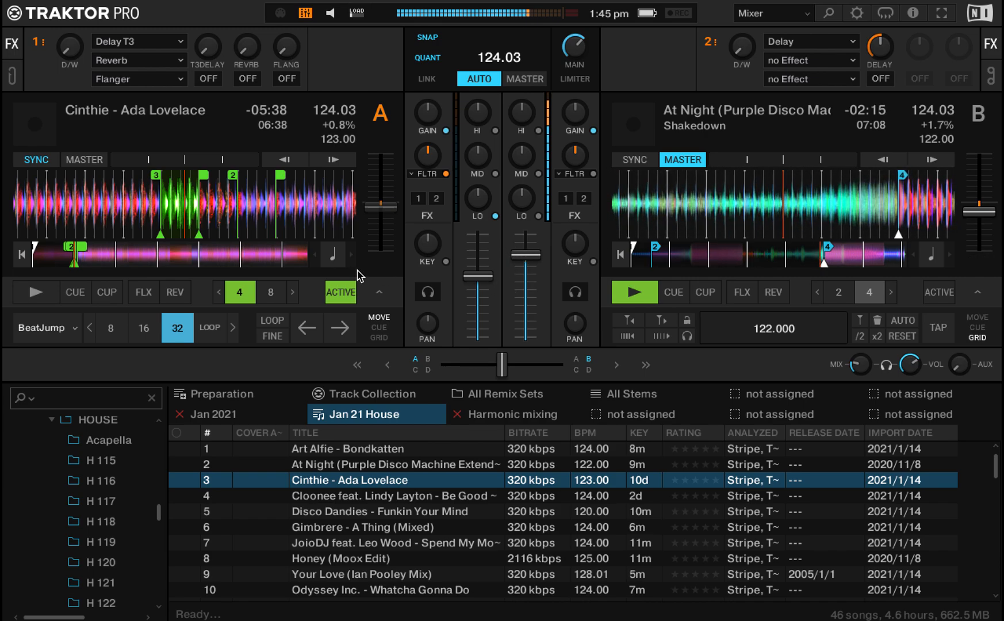
# Cue deck A's hotcue 3 loop in time with deck B, then leave it playing with its volume raised near deck B's.
pyautogui.press('s')
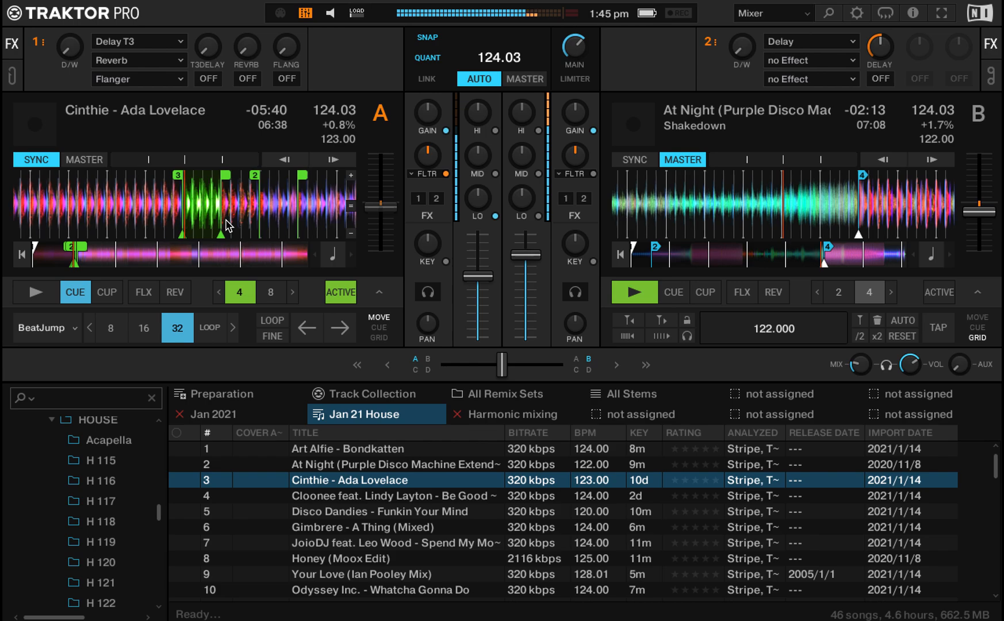
pyautogui.press('s')
pyautogui.moveTo(480, 282)
pyautogui.mouseDown()
pyautogui.moveTo(478, 262)
pyautogui.moveTo(479, 279)
pyautogui.mouseUp()
pyautogui.press('s')
pyautogui.press('a')
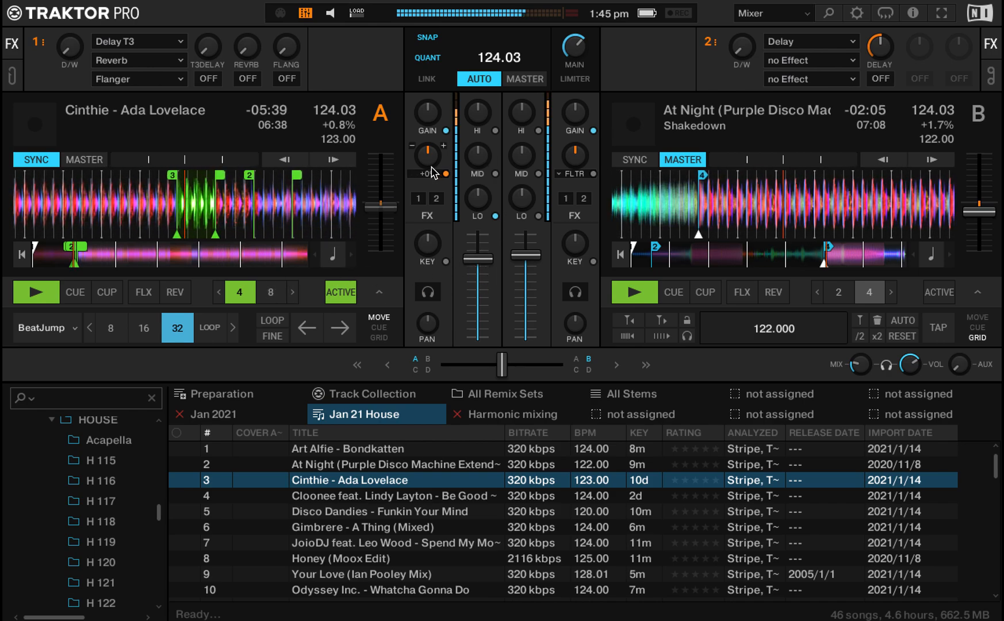
# Sweep deck A's filter and return it to the center, adjust deck A's volume slightly, and stop both decks.
pyautogui.moveTo(428, 167); pyautogui.dragTo(428, 156)
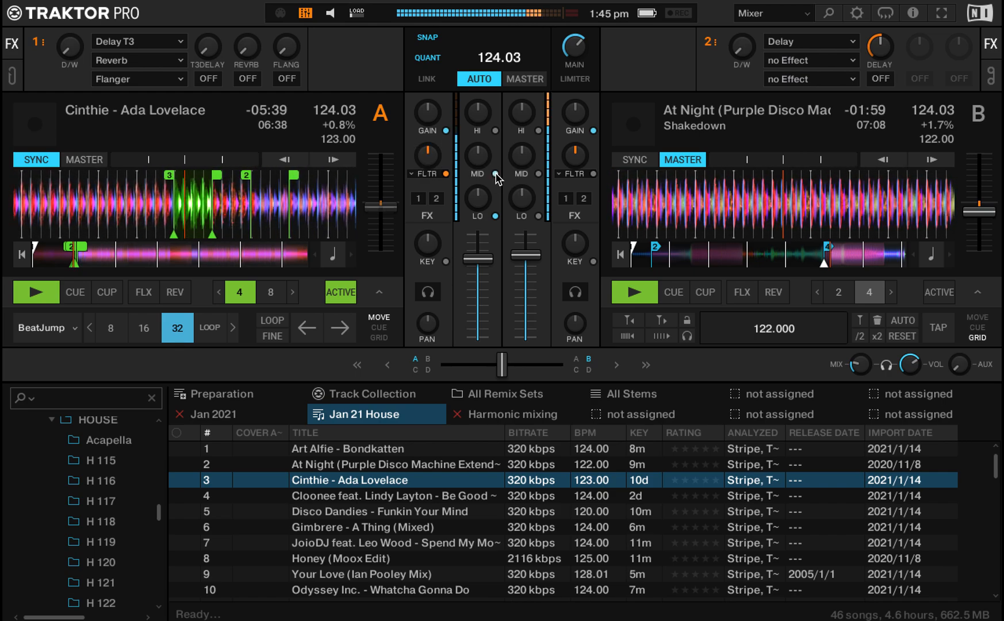
pyautogui.moveTo(481, 258)
pyautogui.mouseDown()
pyautogui.moveTo(480, 266)
pyautogui.moveTo(481, 255)
pyautogui.mouseUp()
pyautogui.press('a')
pyautogui.press('k')
# Load track 4, Cloonee feat. Lindy Layton, into deck A and move to its first drop.
pyautogui.moveTo(350, 495); pyautogui.dragTo(127, 224)
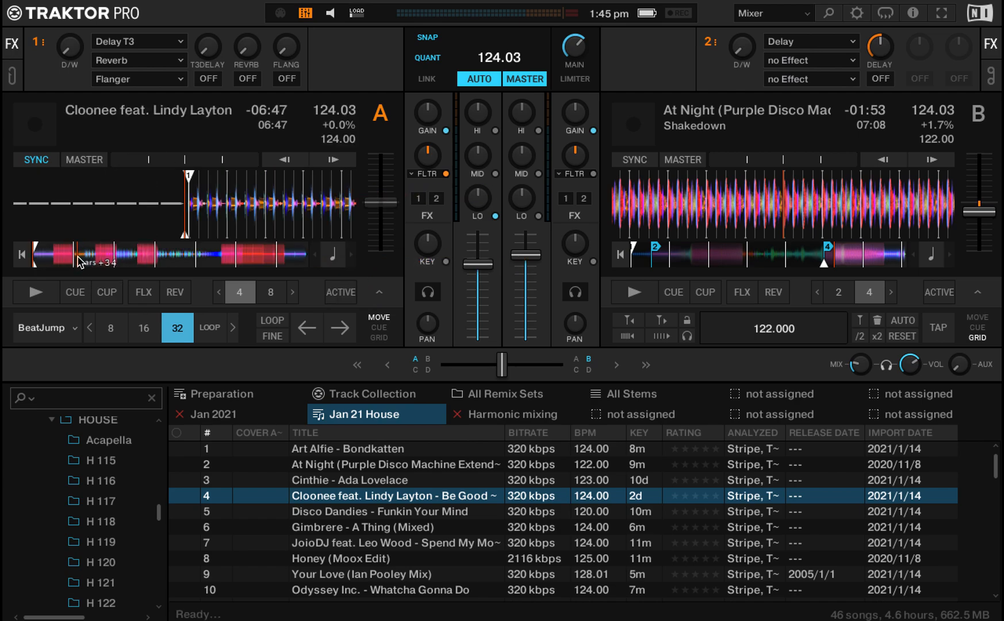
pyautogui.press('1')
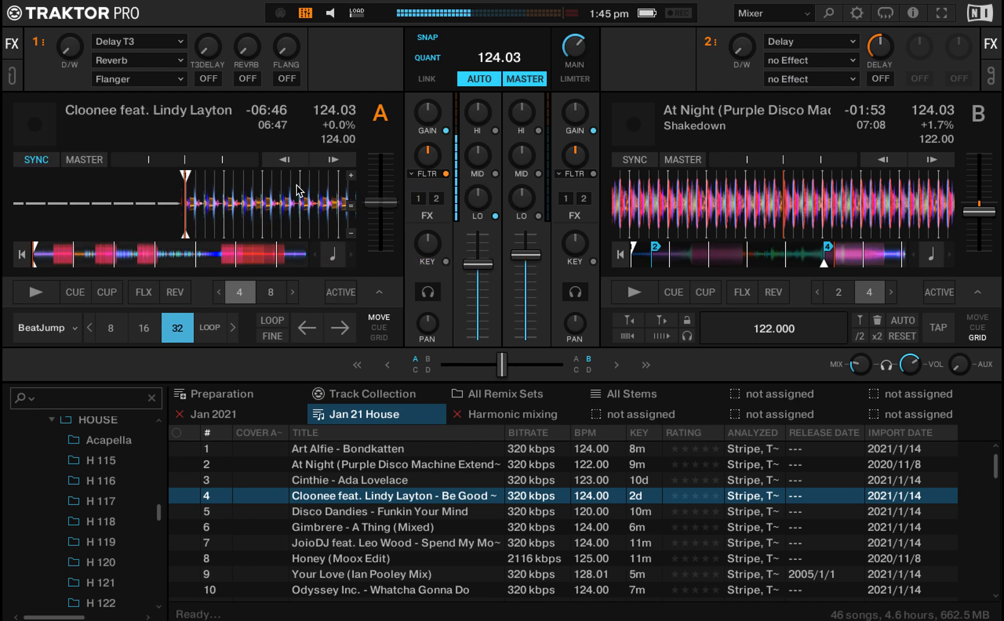
pyautogui.click(56, 260)
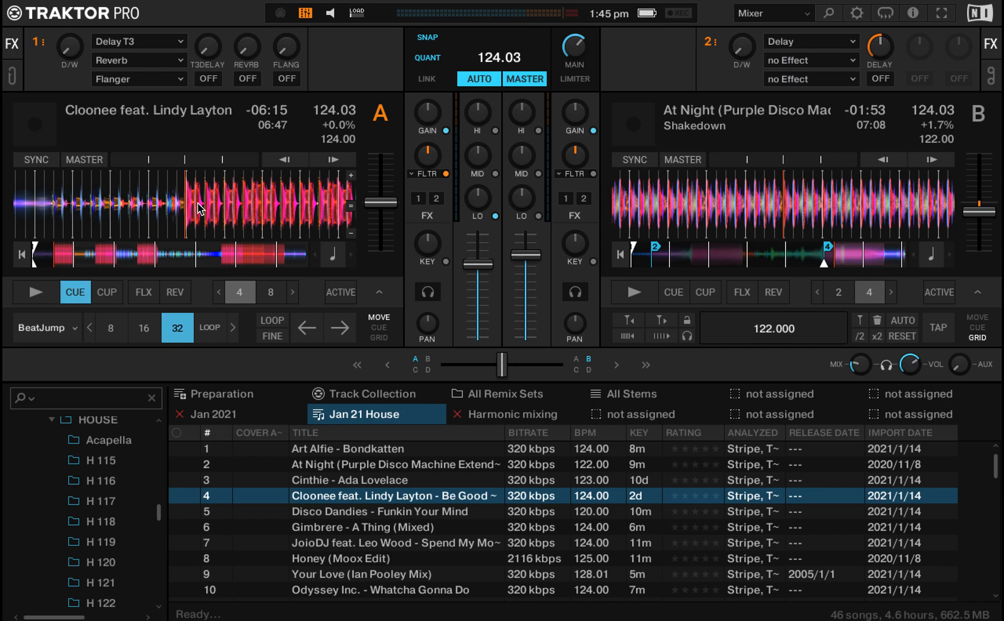
# Zoom in on the first drop in deck A's waveform, nudge the beatgrid earlier, and check its alignment.
pyautogui.click(351, 176)
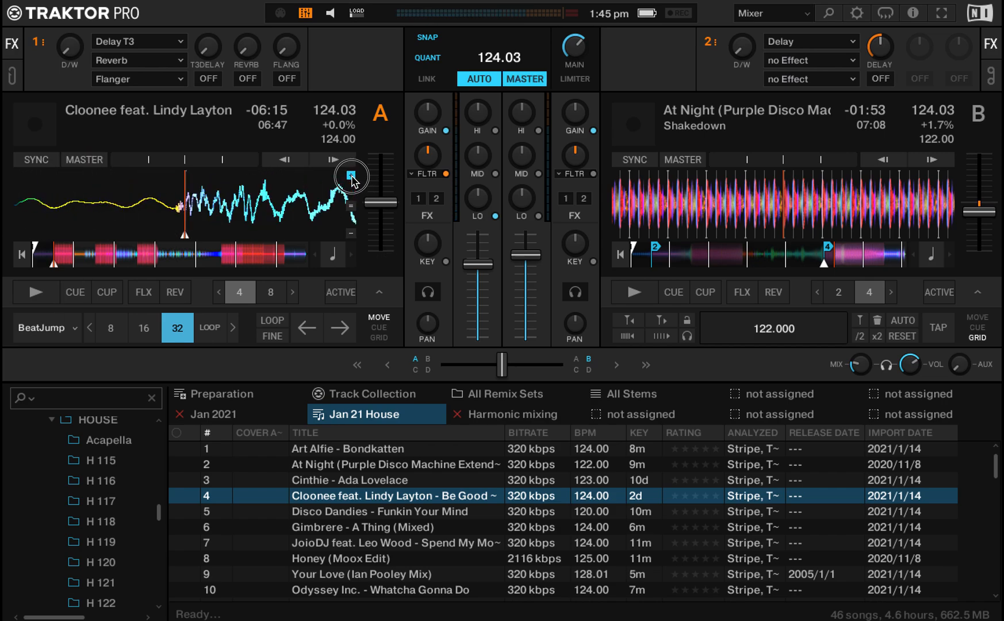
pyautogui.click(380, 338)
pyautogui.click(32, 323)
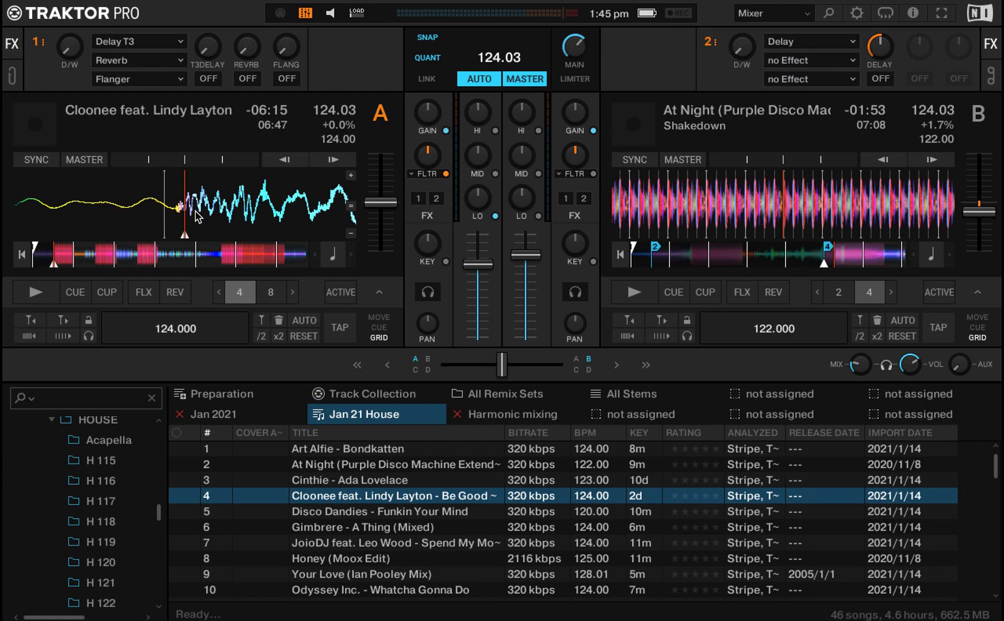
pyautogui.press('s')
pyautogui.press('s')
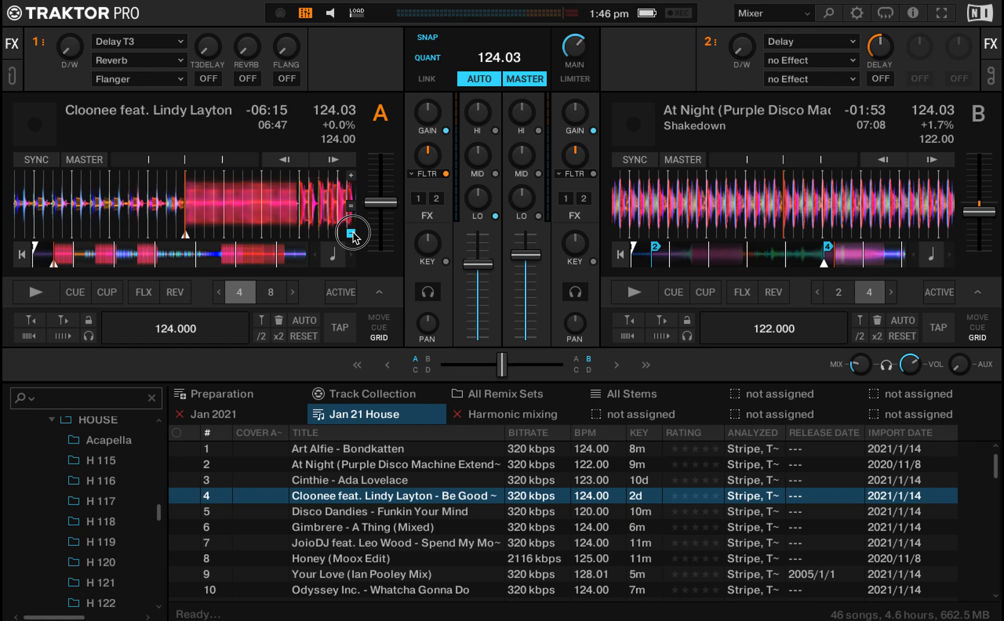
# Preview deck A ahead of its second drop and again around its third drop, and stop it.
pyautogui.click(90, 260)
pyautogui.press('space')
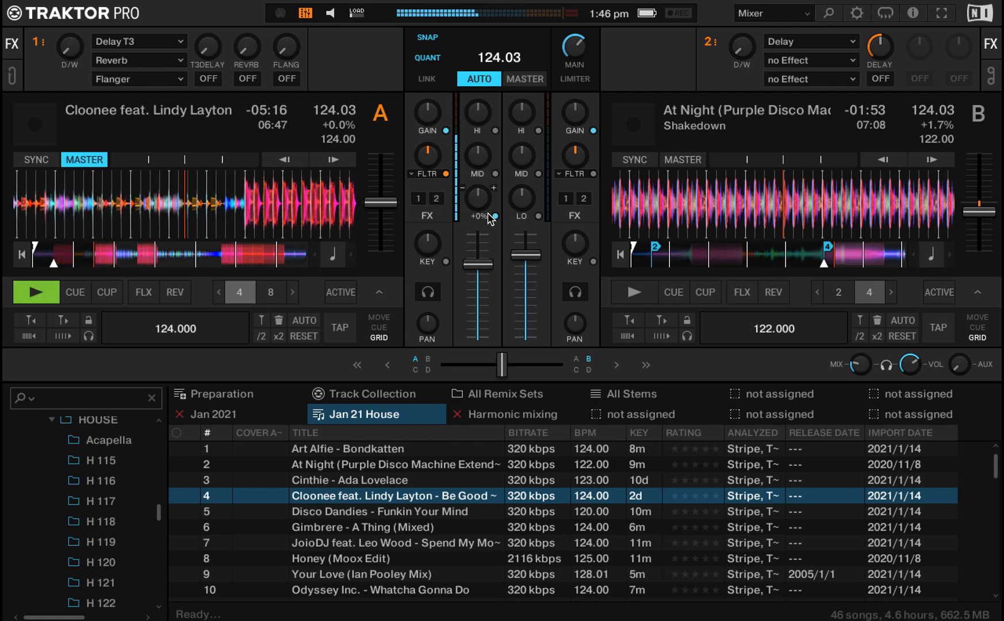
pyautogui.click(138, 261)
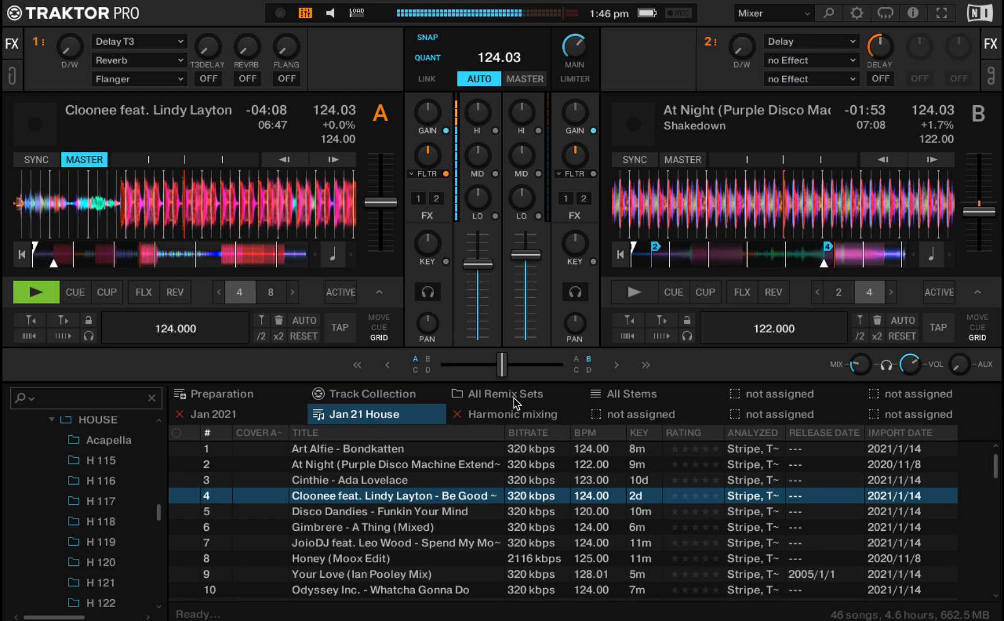
pyautogui.press('space')
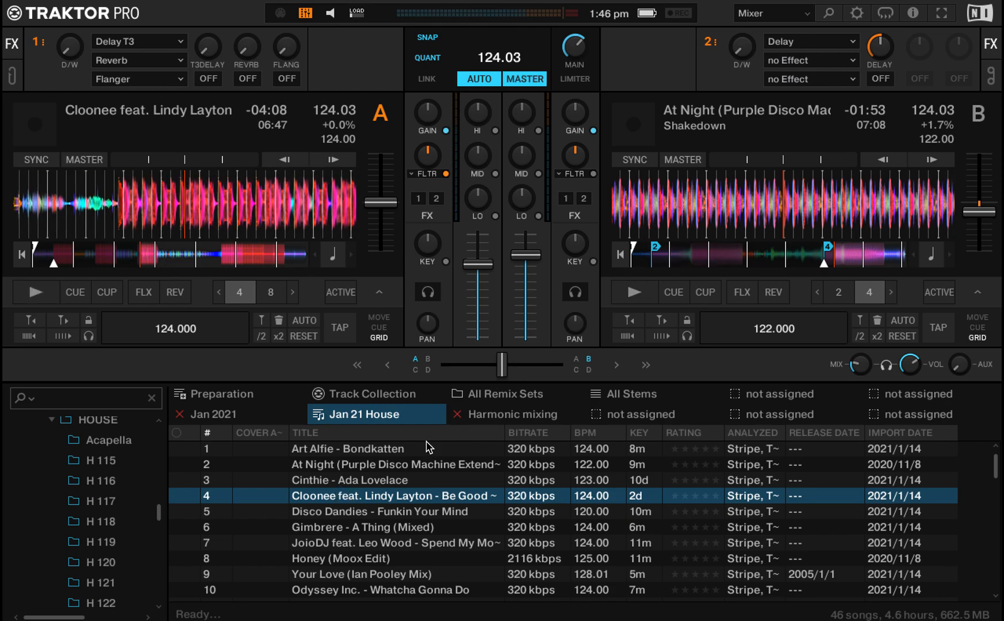
# Load Disco Dandies - Funkin Your Mind into deck A, play it from a fuller section, and raise its volume to deck B's level.
pyautogui.moveTo(360, 515); pyautogui.dragTo(189, 224)
pyautogui.press('space')
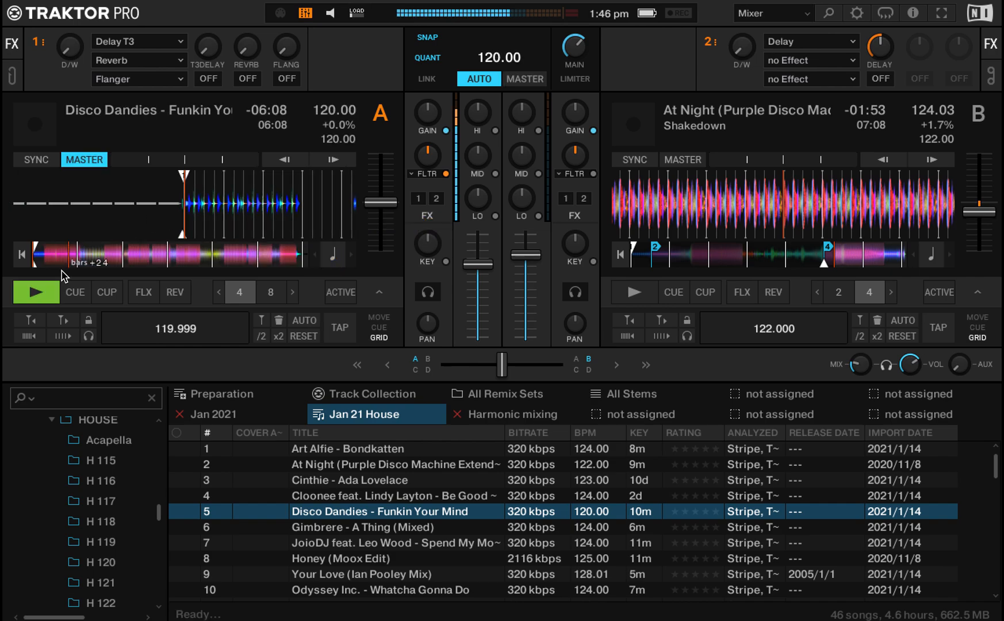
pyautogui.moveTo(477, 264); pyautogui.dragTo(478, 256)
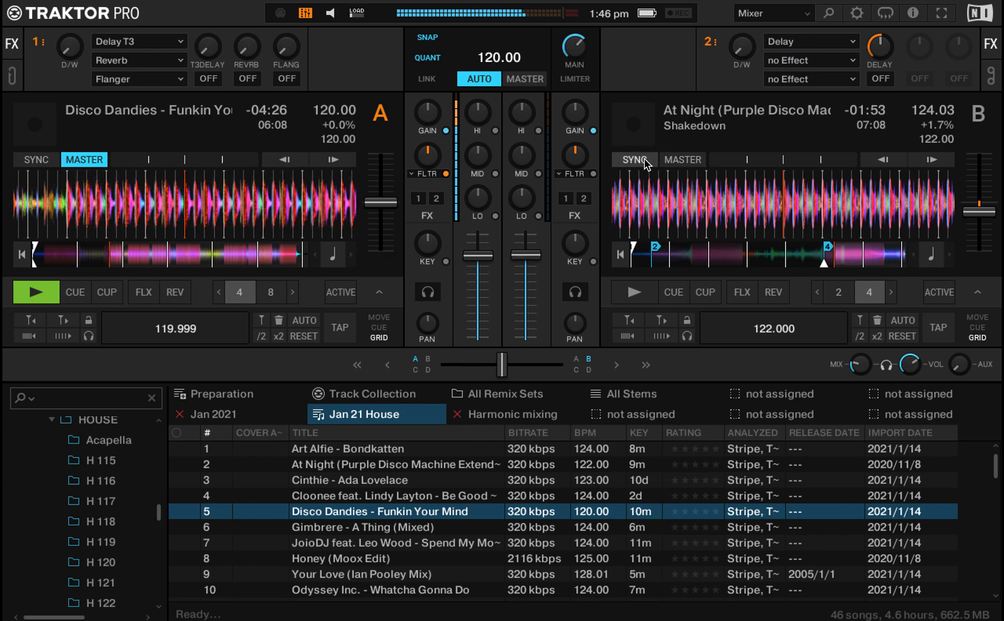
# Play deck B alongside deck A, make deck B the tempo master, and sync deck A to its 124.03 BPM.
pyautogui.press('k')
pyautogui.click(36, 159)
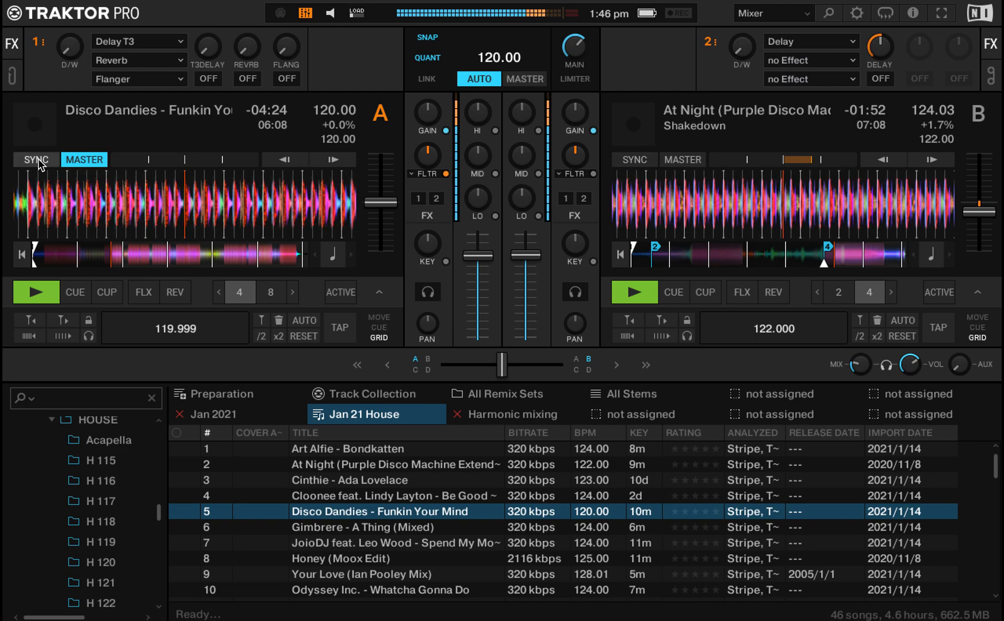
pyautogui.click(682, 162)
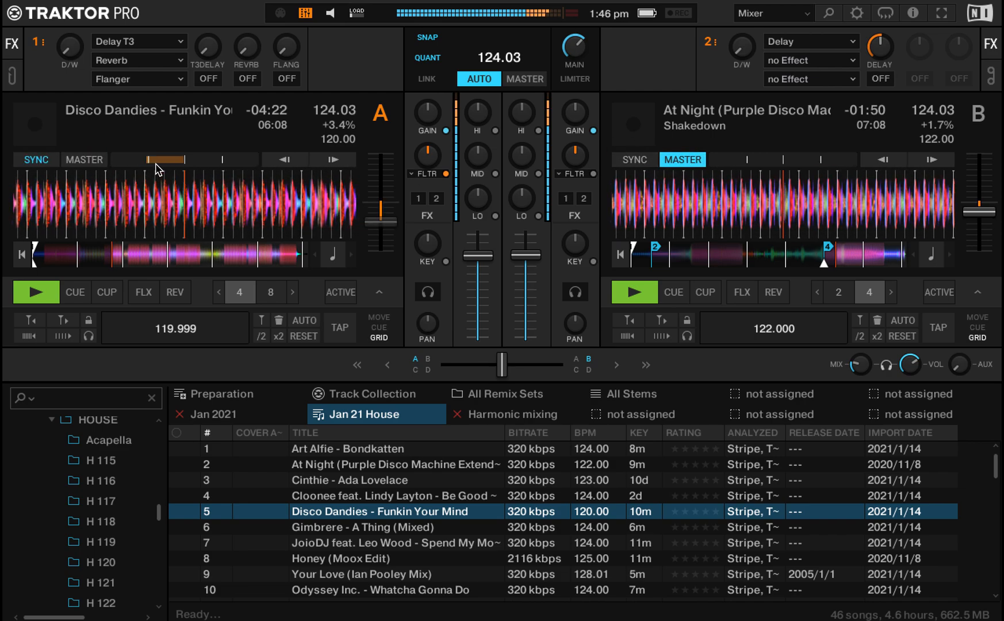
pyautogui.press('k')
pyautogui.click(36, 163)
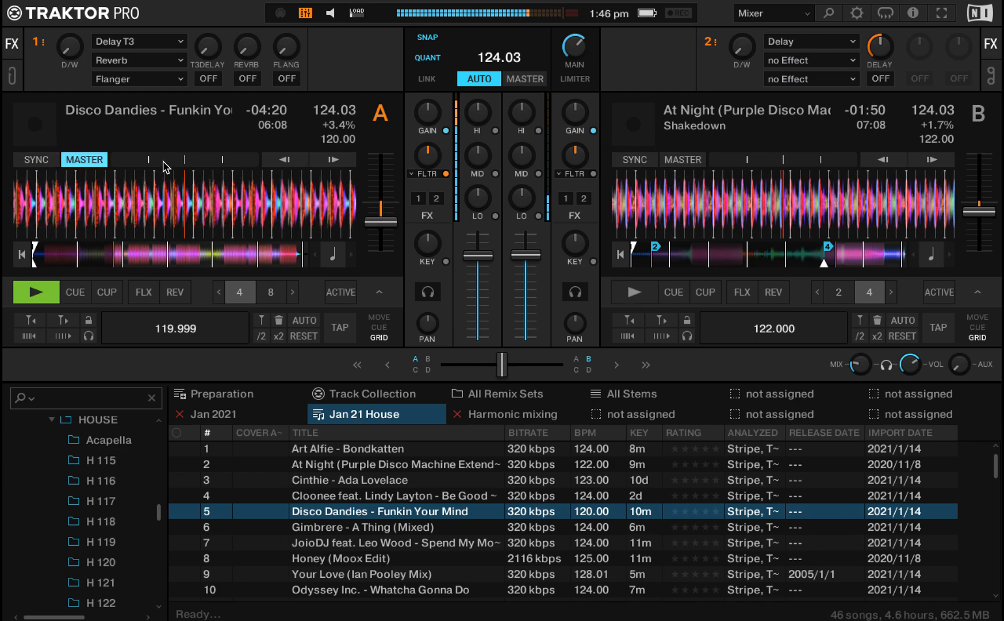
# Start and stop deck B against deck A to compare the two tracks, and stop both decks.
pyautogui.press('k')
pyautogui.click(666, 159)
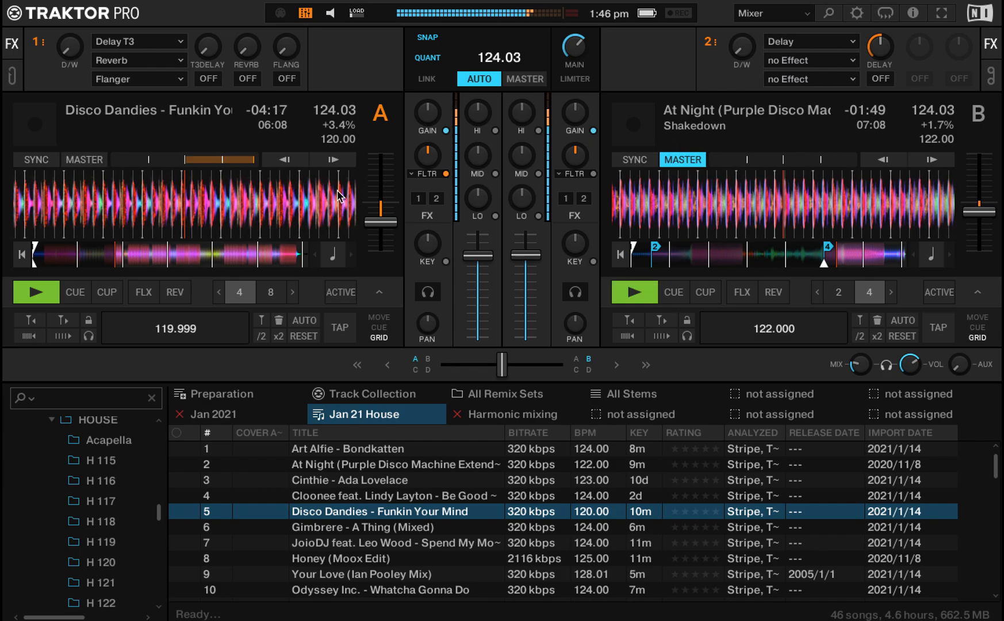
pyautogui.click(36, 160)
pyautogui.press('k')
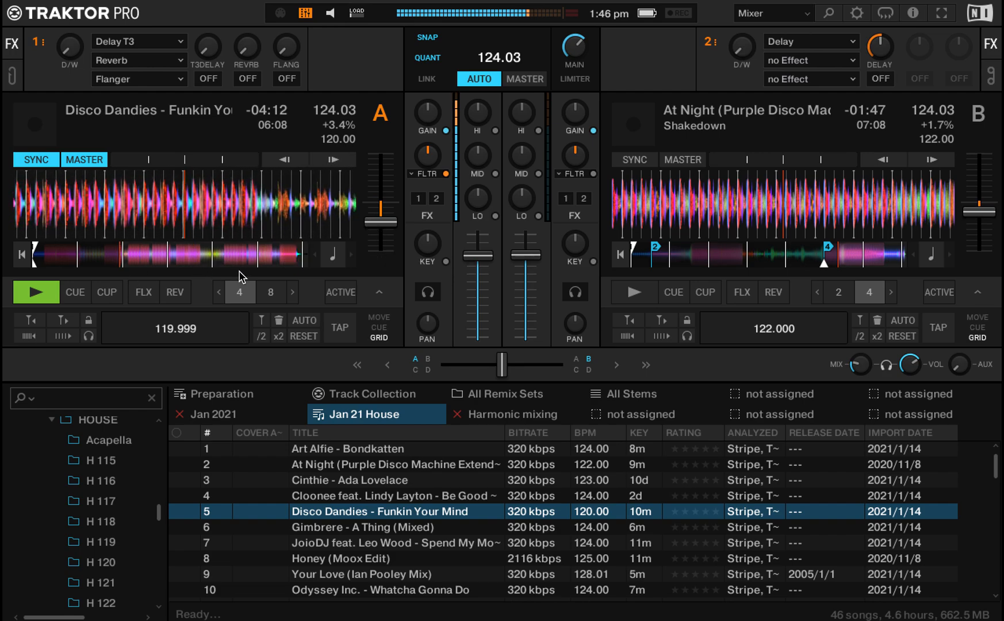
pyautogui.press('k')
pyautogui.press('k')
pyautogui.press('s')
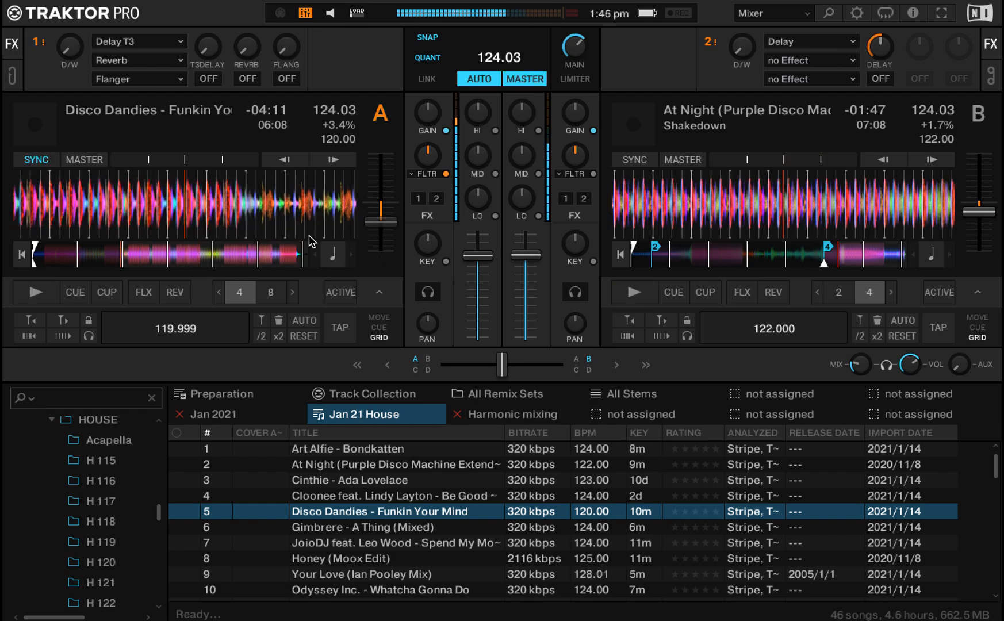
# Move deck A to its first drop and zoom in to check the beatgrid line against the opening kick.
pyautogui.click(46, 260)
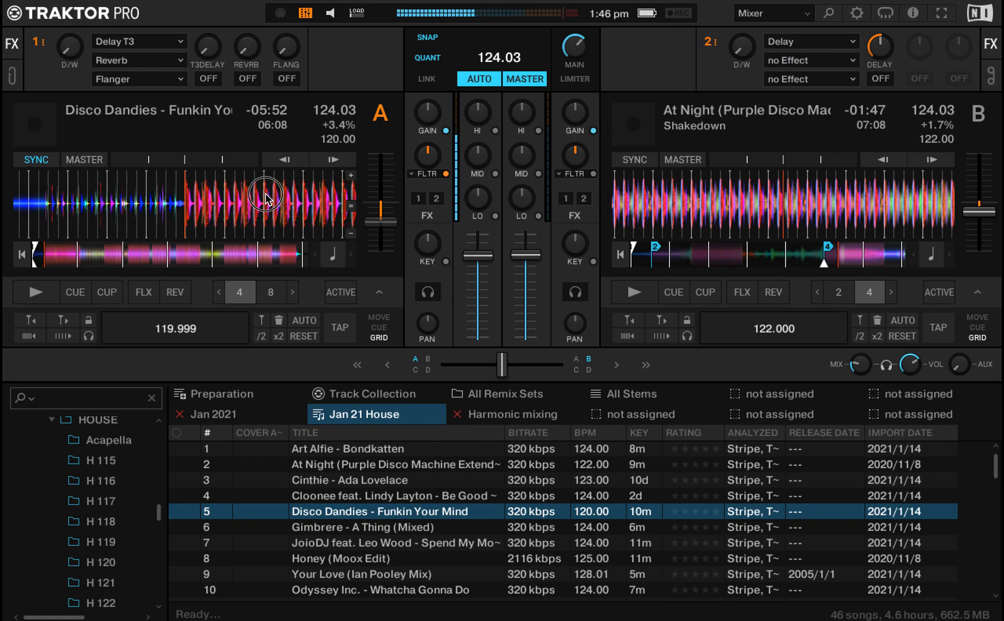
pyautogui.click(350, 175)
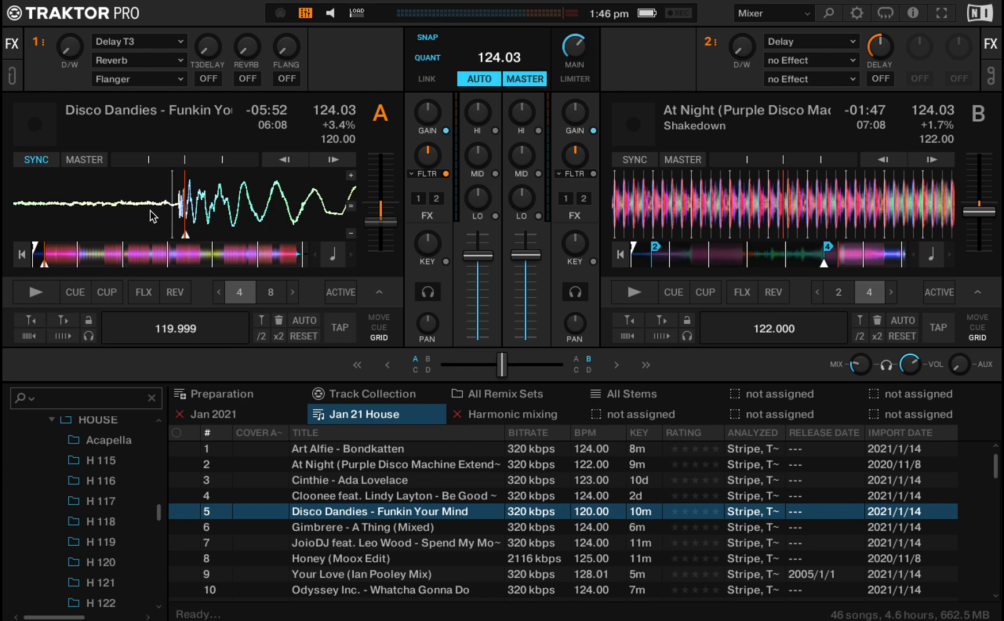
pyautogui.moveTo(150, 217); pyautogui.dragTo(199, 208)
pyautogui.click(351, 232)
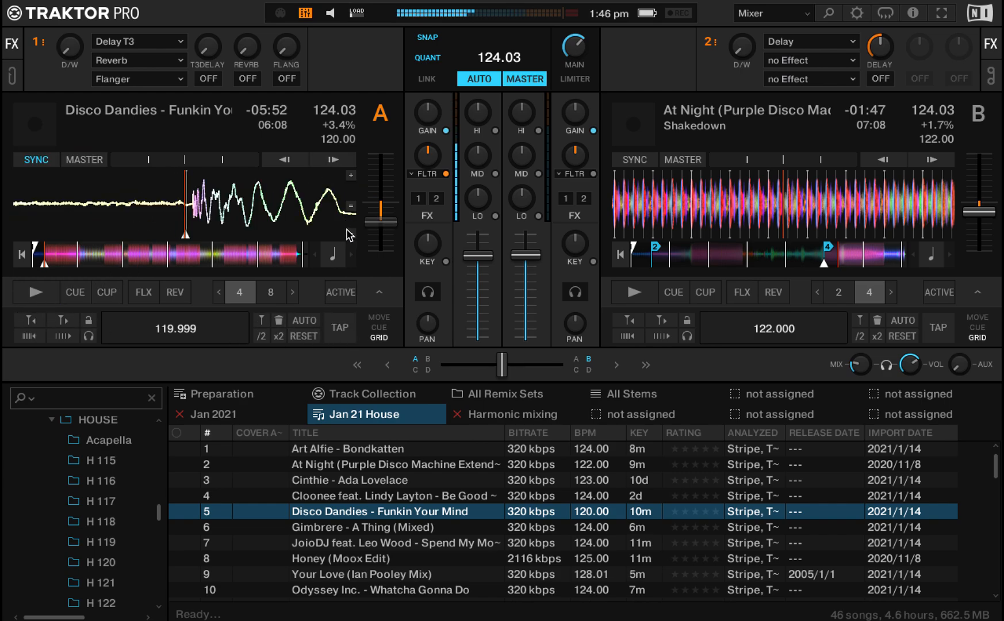
pyautogui.click(350, 233)
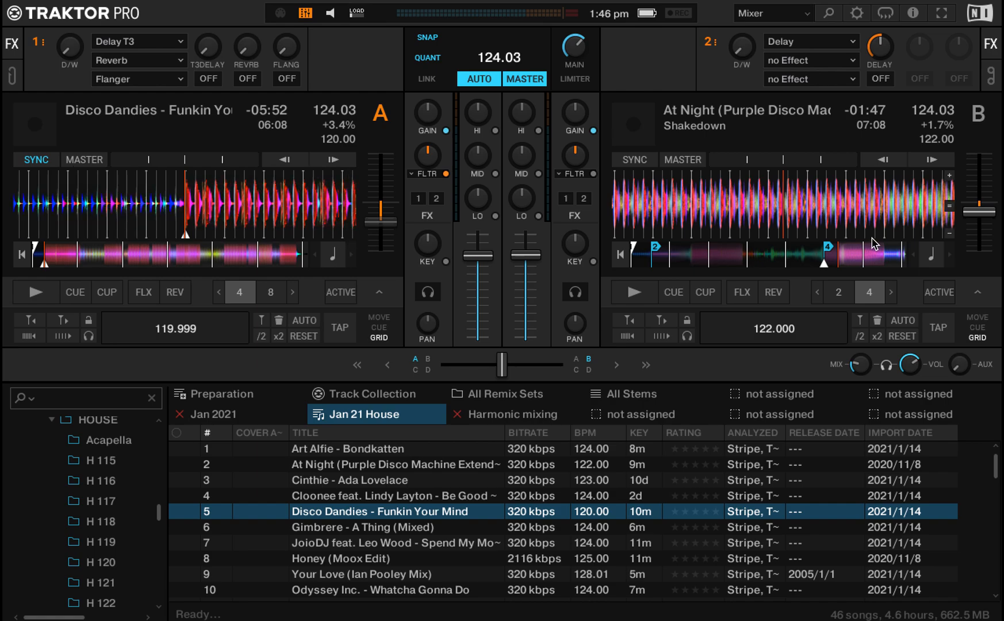
# Listen to deck B's section shortly after hotcue 4 and stop it.
pyautogui.click(844, 258)
pyautogui.press('space')
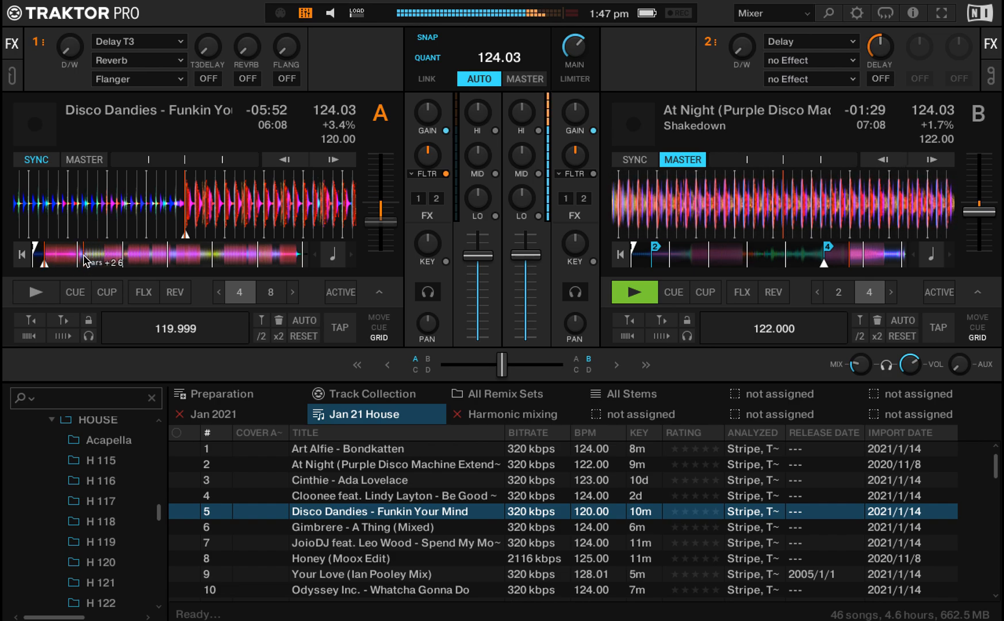
pyautogui.press('k')
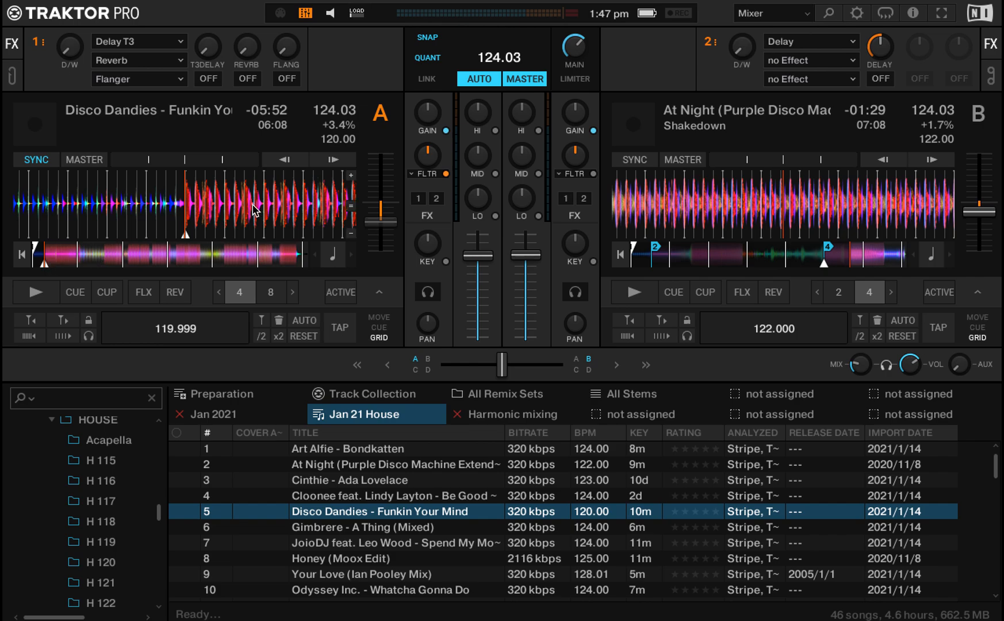
# Return deck A to the start of the track and jump forward four times by 32 beats.
pyautogui.press('1')
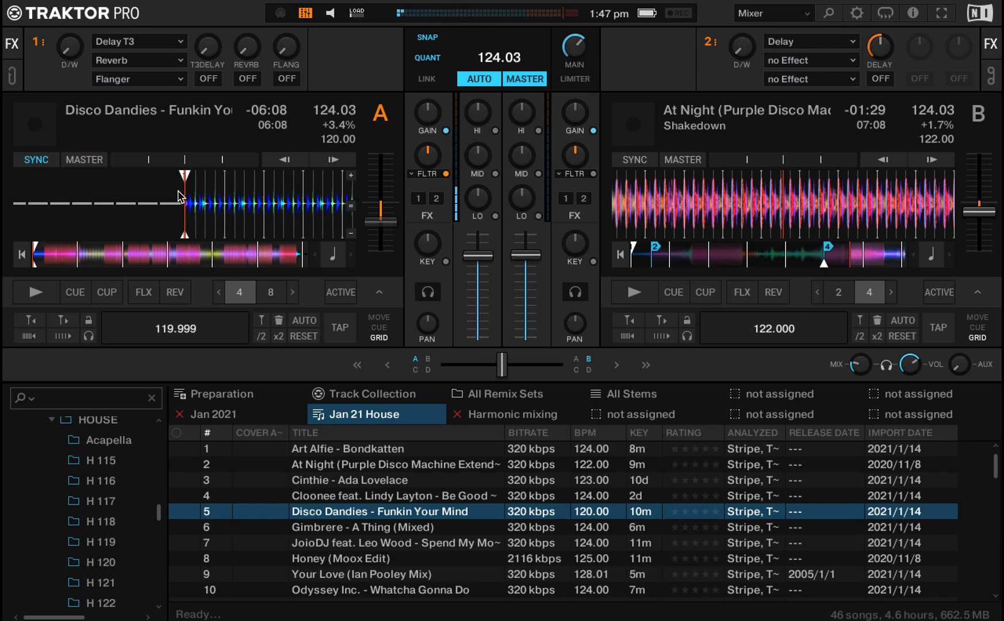
pyautogui.click(379, 326)
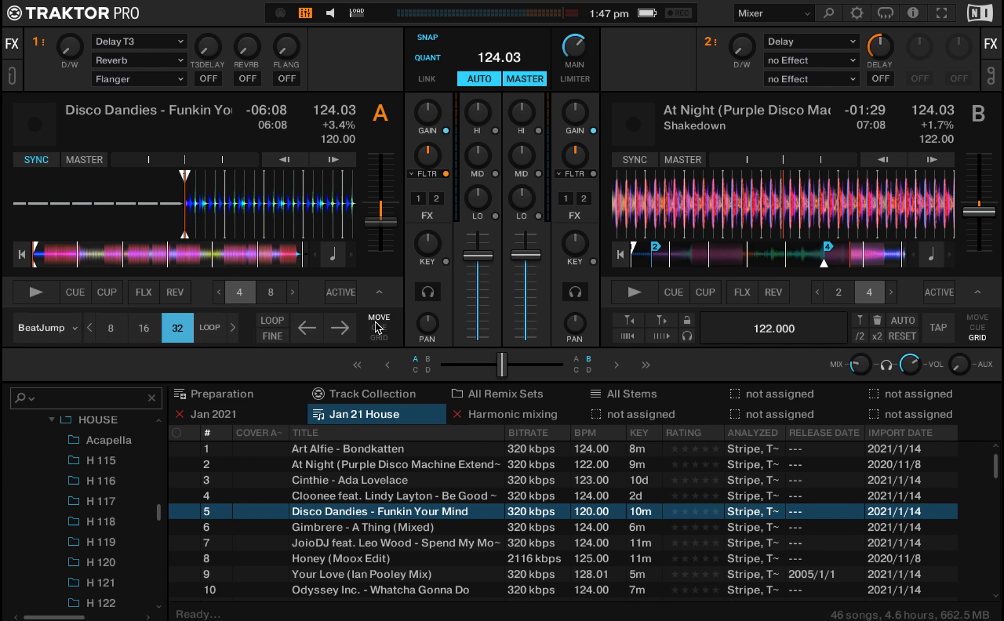
pyautogui.click(344, 328)
pyautogui.click(344, 328)
pyautogui.click(344, 328)
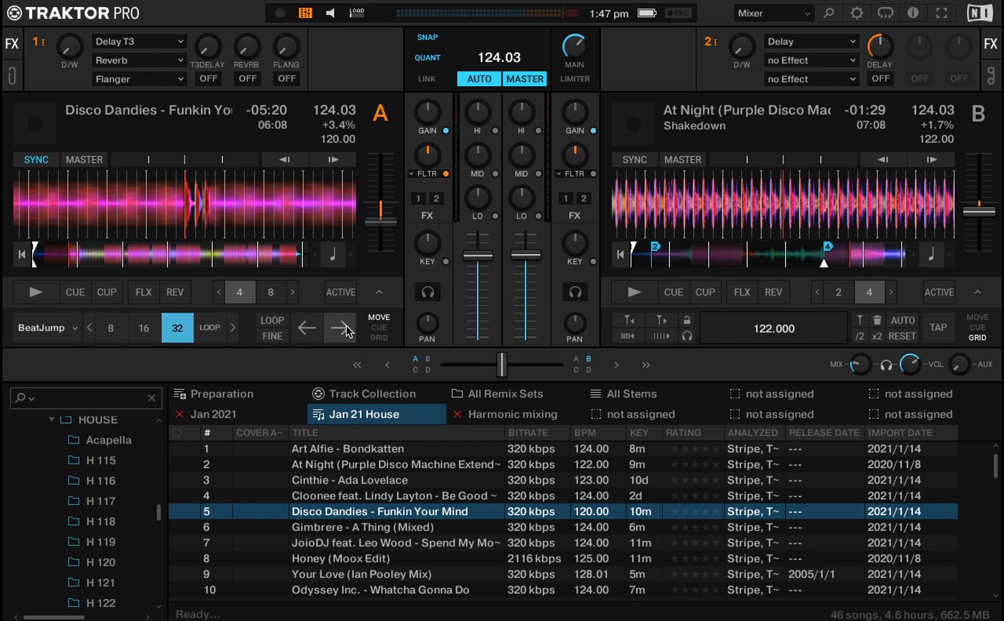
pyautogui.click(344, 328)
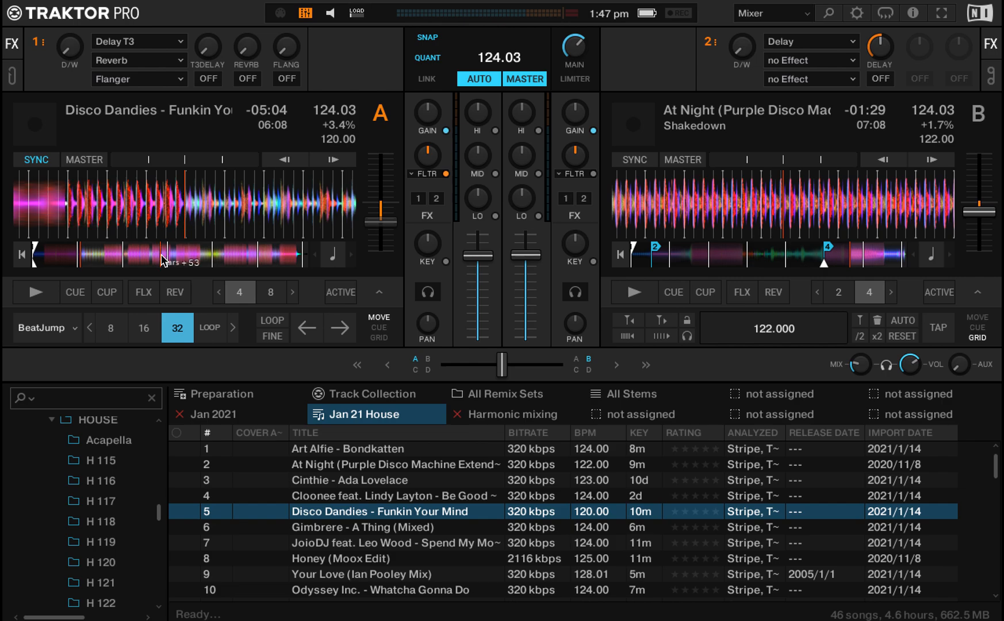
# Store hotcue 2 at deck A's current position and send deck B to its hotcue 2.
pyautogui.click(380, 327)
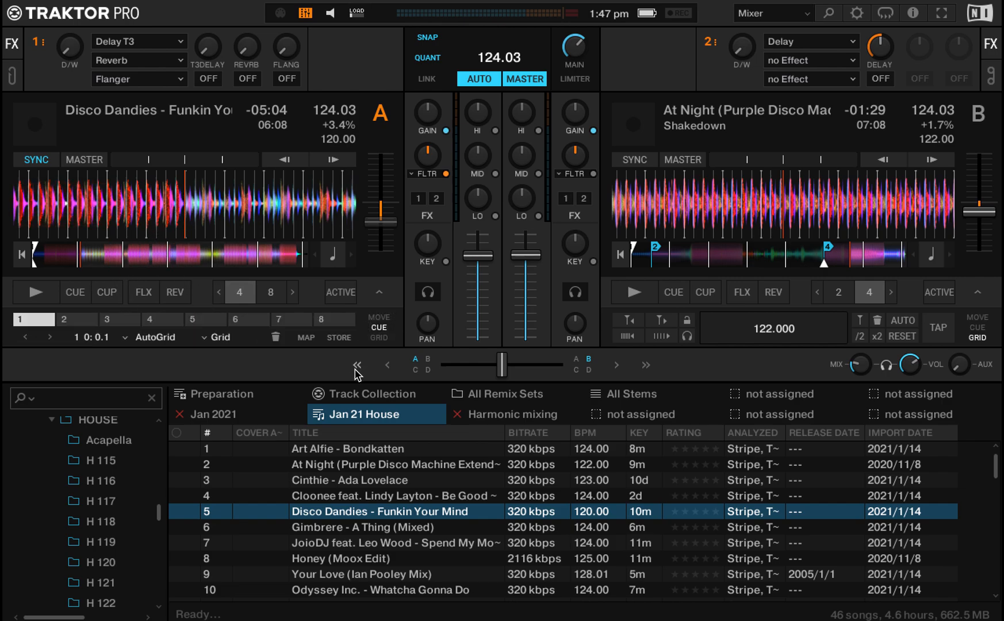
pyautogui.press('q')
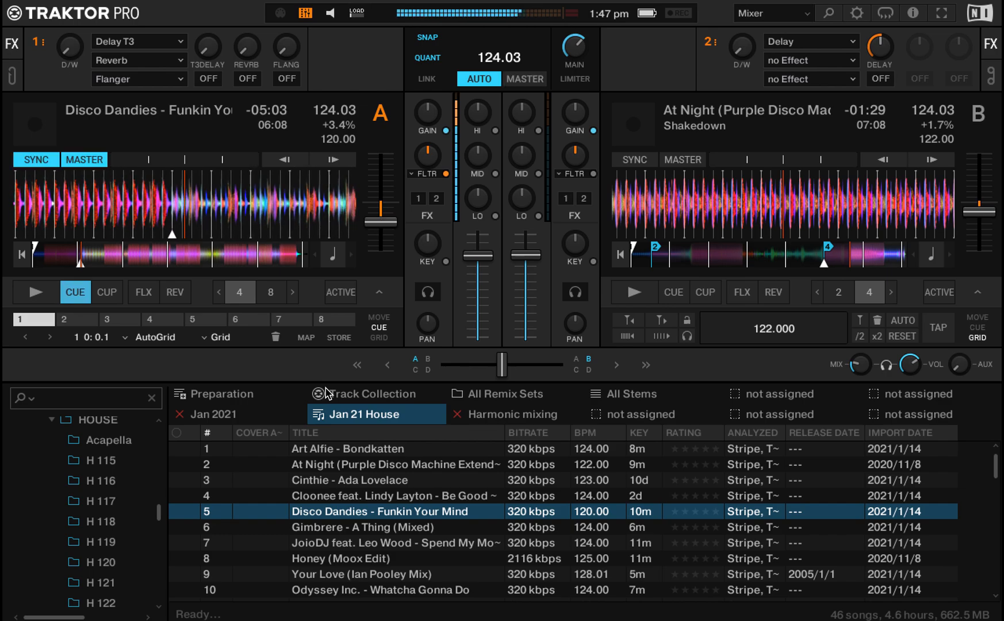
pyautogui.press('8')
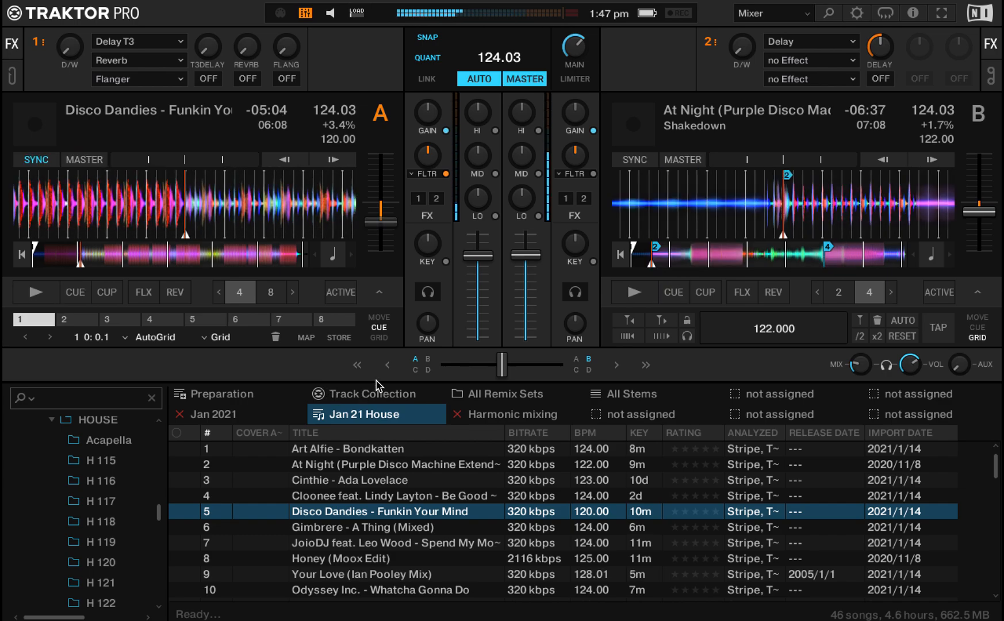
# Bring in deck A from hotcue 2 with its lows cut at deck B's hotcue 4, balance the volumes, and swap the low cut to deck B.
pyautogui.press('q')
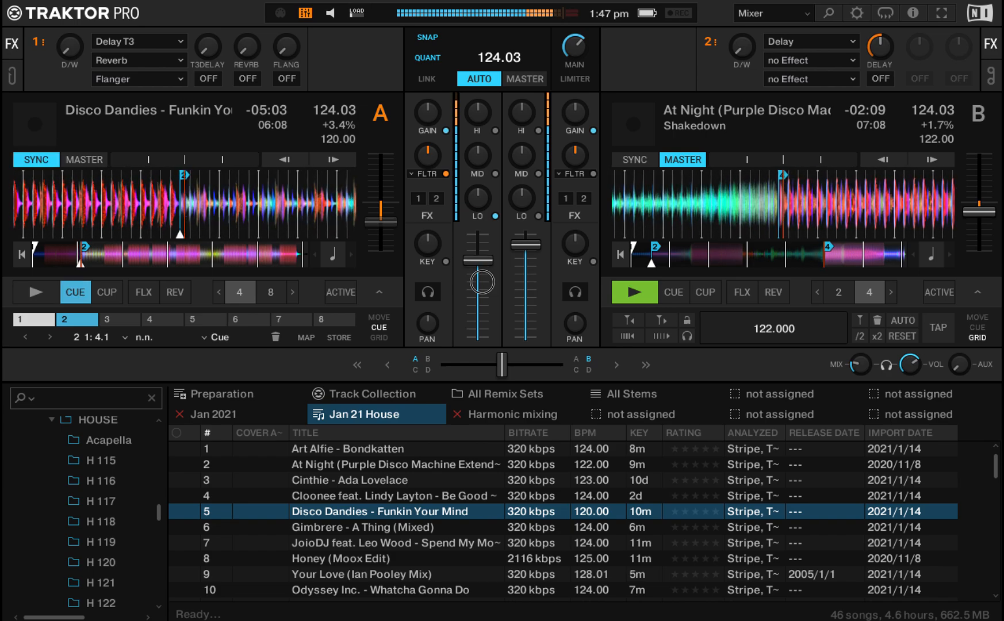
pyautogui.press('space')
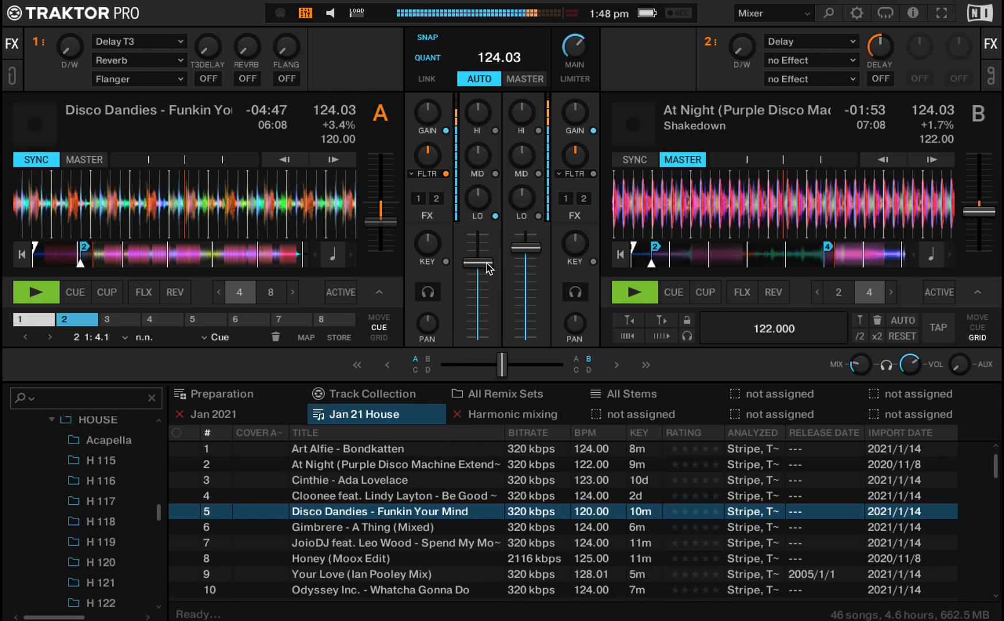
pyautogui.moveTo(518, 250); pyautogui.dragTo(519, 256)
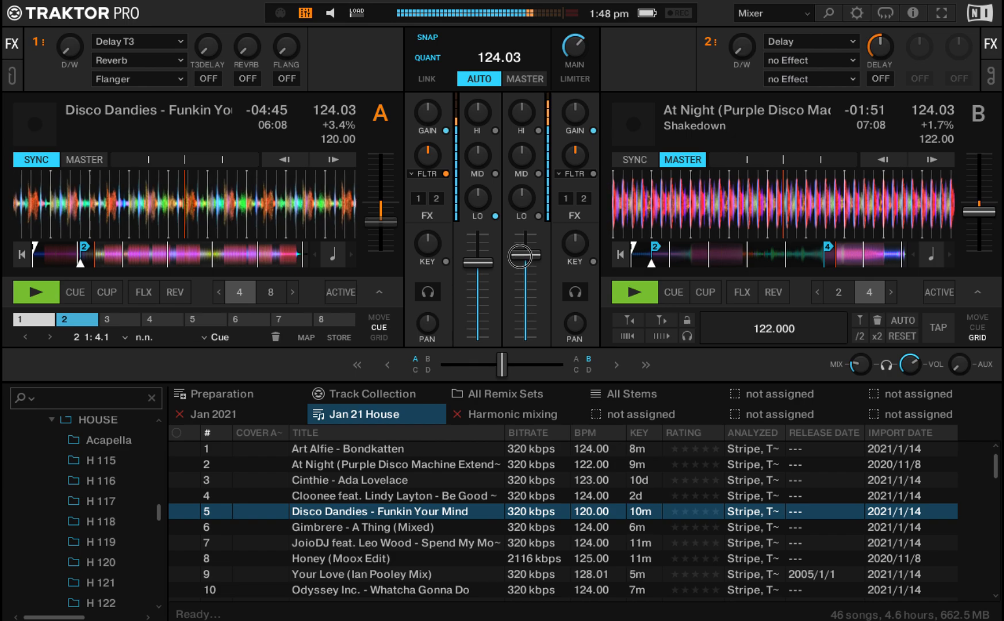
pyautogui.moveTo(482, 263); pyautogui.dragTo(482, 258)
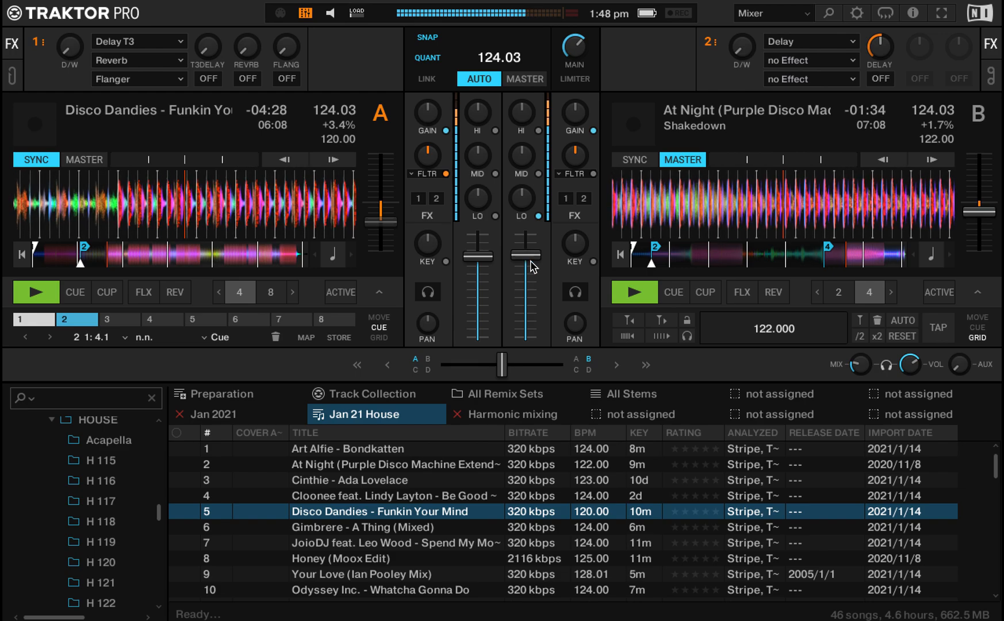
# Gradually lower deck B's volume under deck A with its lows still cut, and stop both decks.
pyautogui.moveTo(528, 260); pyautogui.dragTo(527, 266)
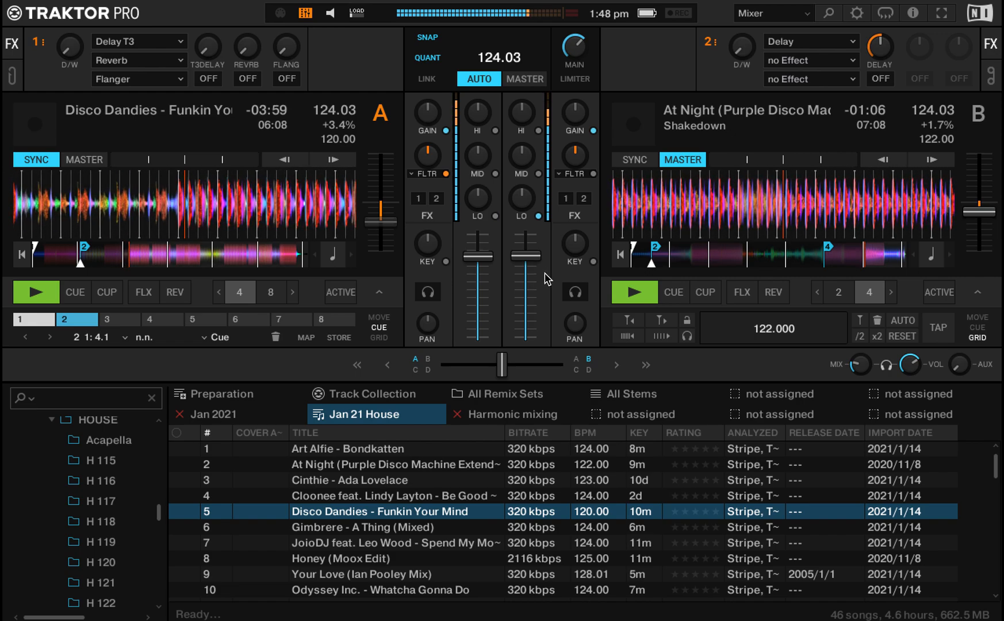
pyautogui.moveTo(527, 254); pyautogui.dragTo(528, 258)
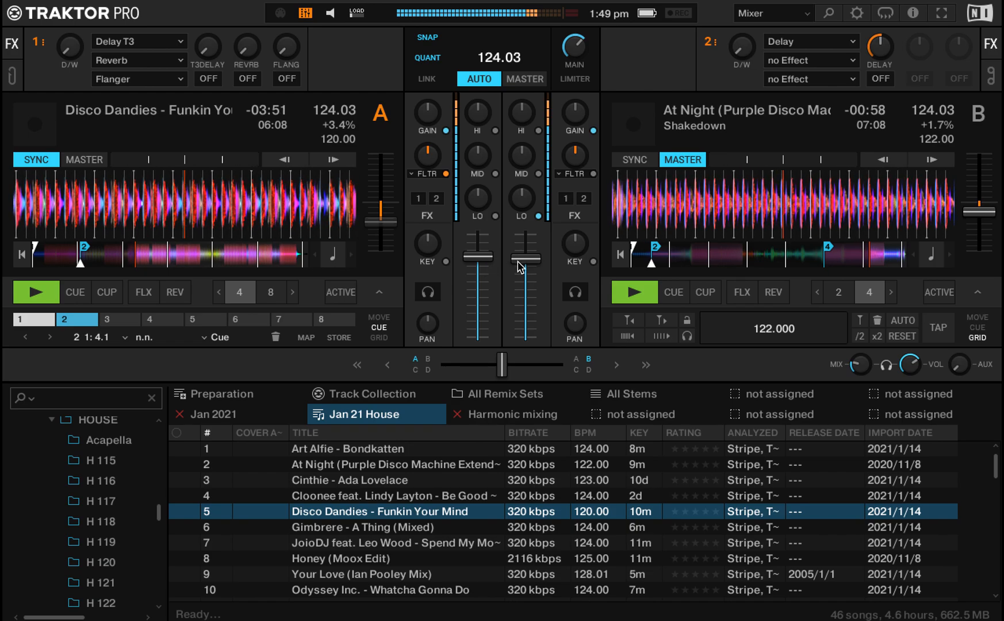
pyautogui.moveTo(527, 258); pyautogui.dragTo(528, 268)
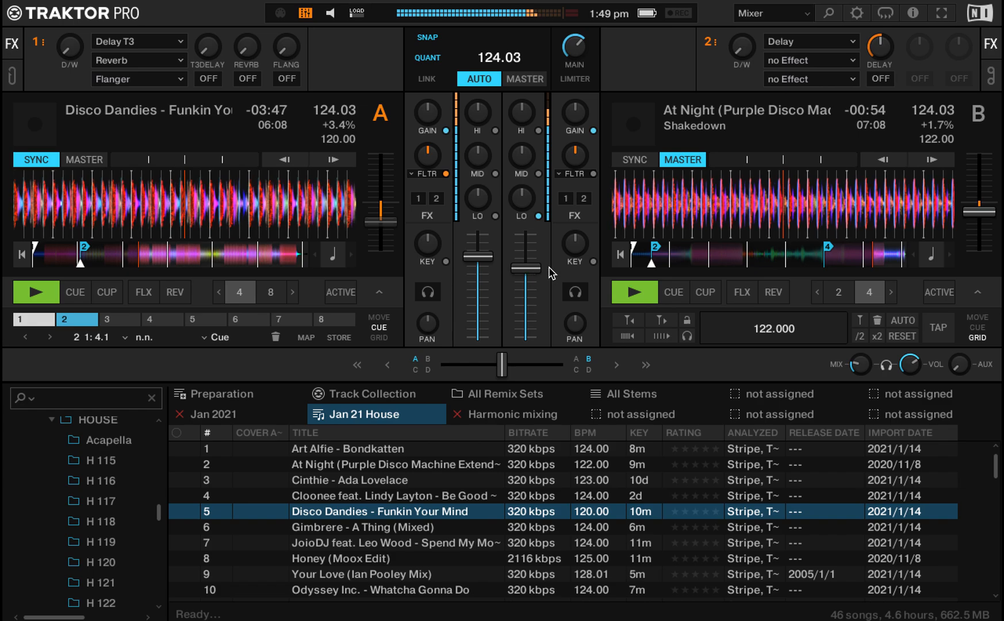
pyautogui.press('l')
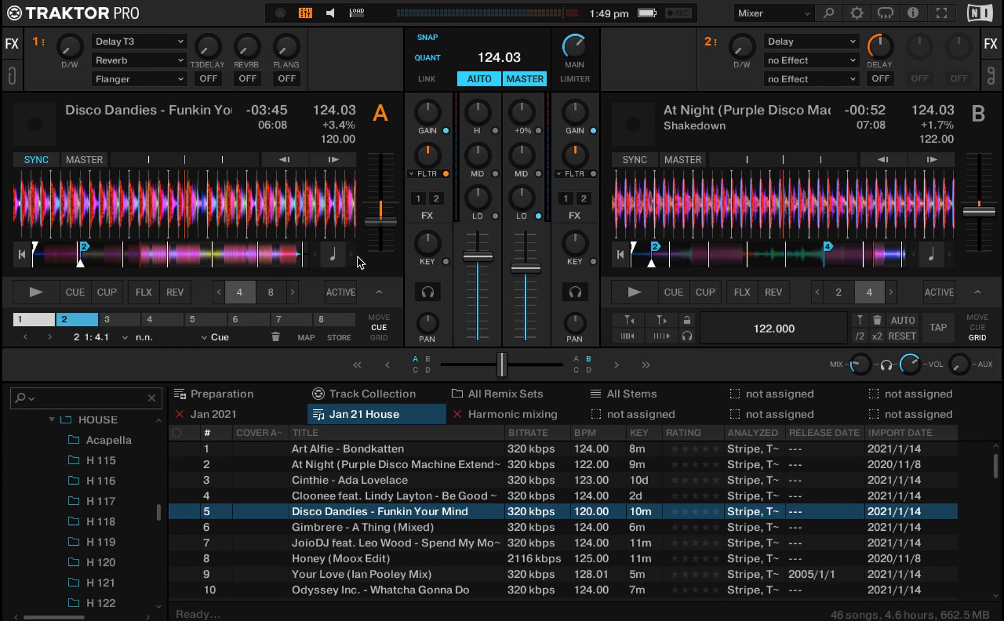
# Play deck B from the build-up before hotcue 4, raise its volume, and sweep its filter to about -70% and back to centre.
pyautogui.click(818, 258)
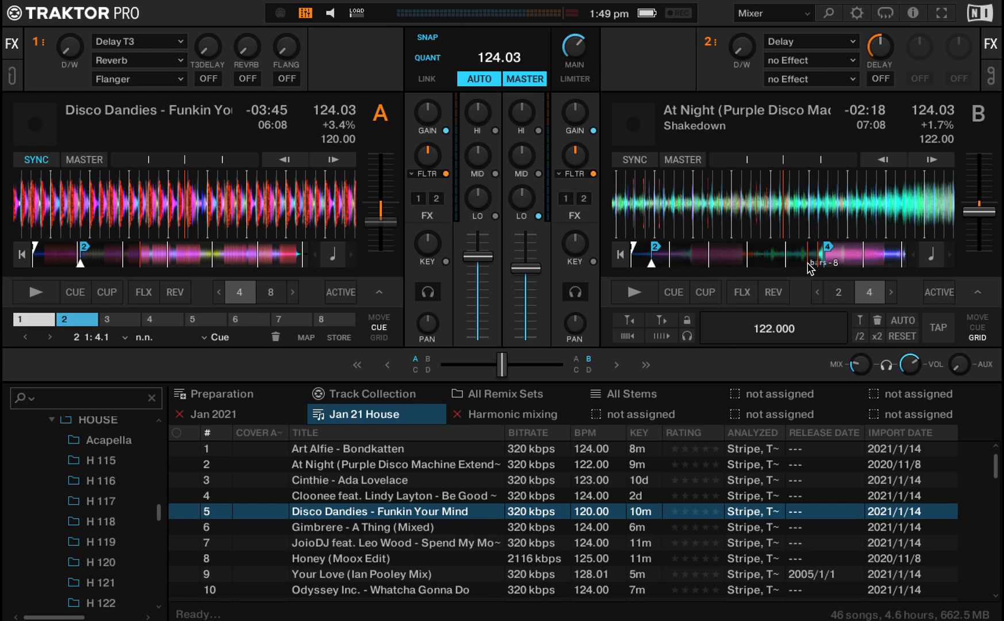
pyautogui.click(635, 292)
pyautogui.moveTo(532, 277); pyautogui.dragTo(542, 257)
pyautogui.moveTo(574, 166); pyautogui.dragTo(573, 144)
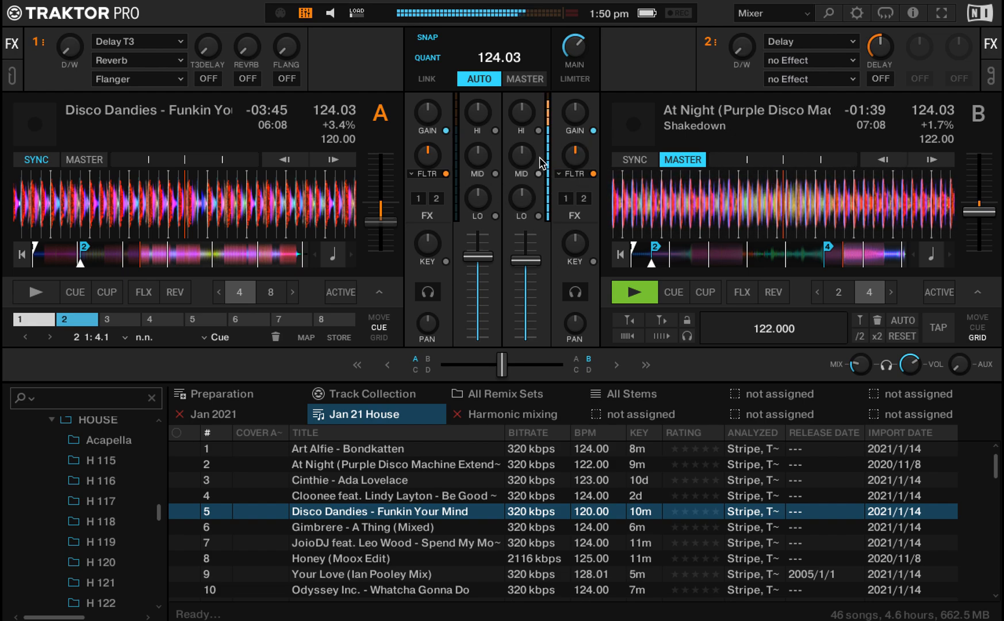
pyautogui.moveTo(581, 156)
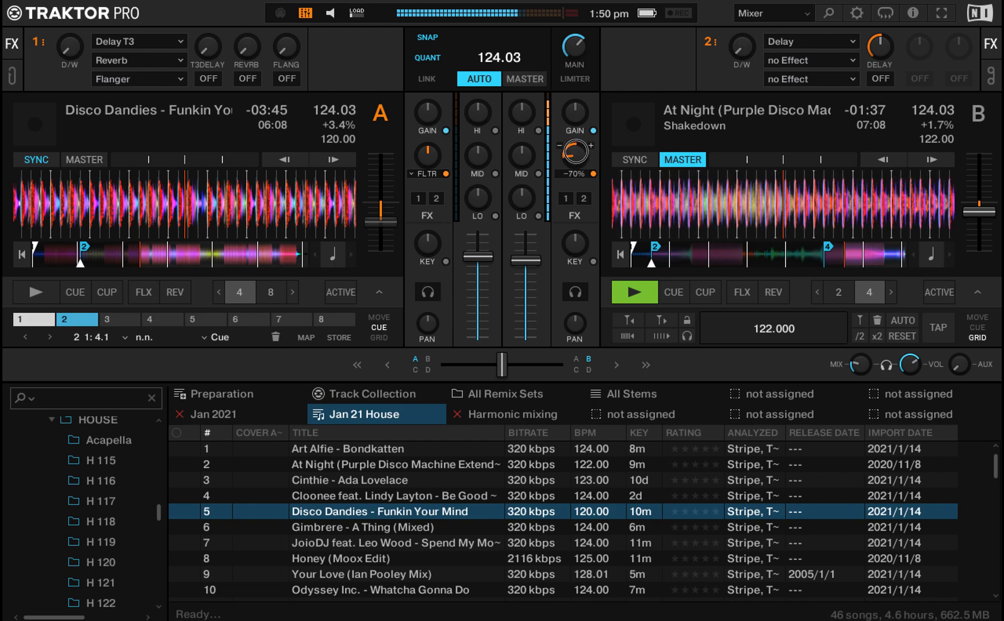
pyautogui.moveTo(575, 152); pyautogui.dragTo(576, 153)
pyautogui.doubleClick(577, 154)
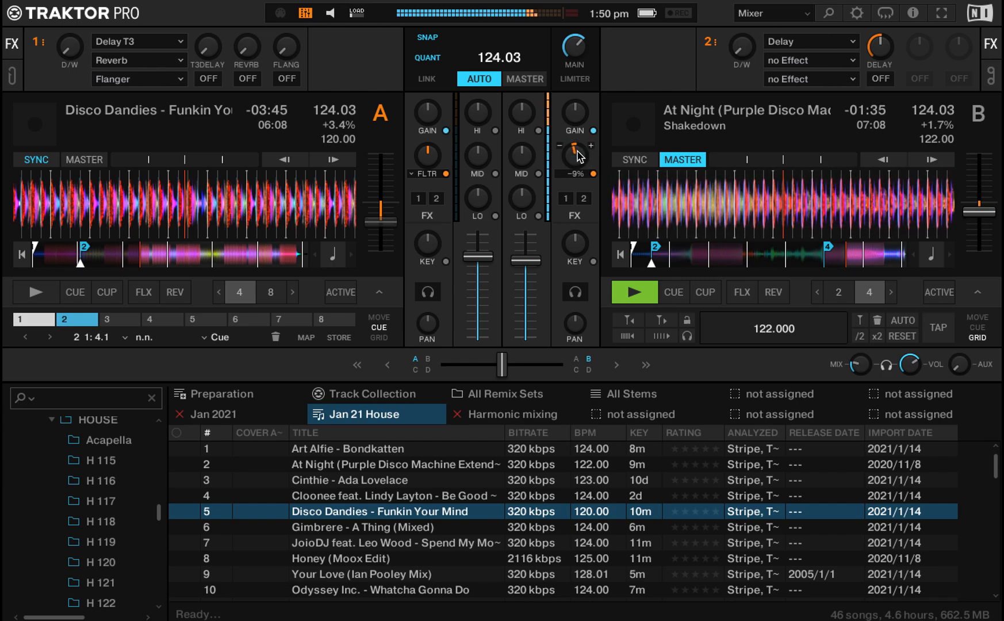
# Stop deck B and preview deck A from its current position.
pyautogui.press('j')
pyautogui.press('a')
pyautogui.press('a')
pyautogui.press('a')
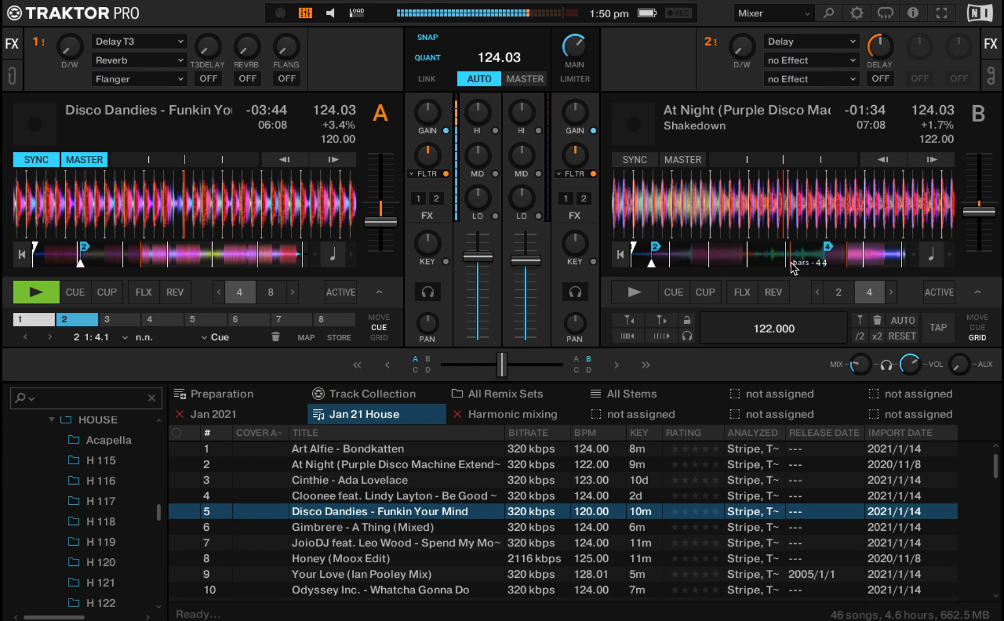
# Move deck A back to the start of its short breakdown and set an 8-beat loop there.
pyautogui.click(125, 253)
pyautogui.press('a')
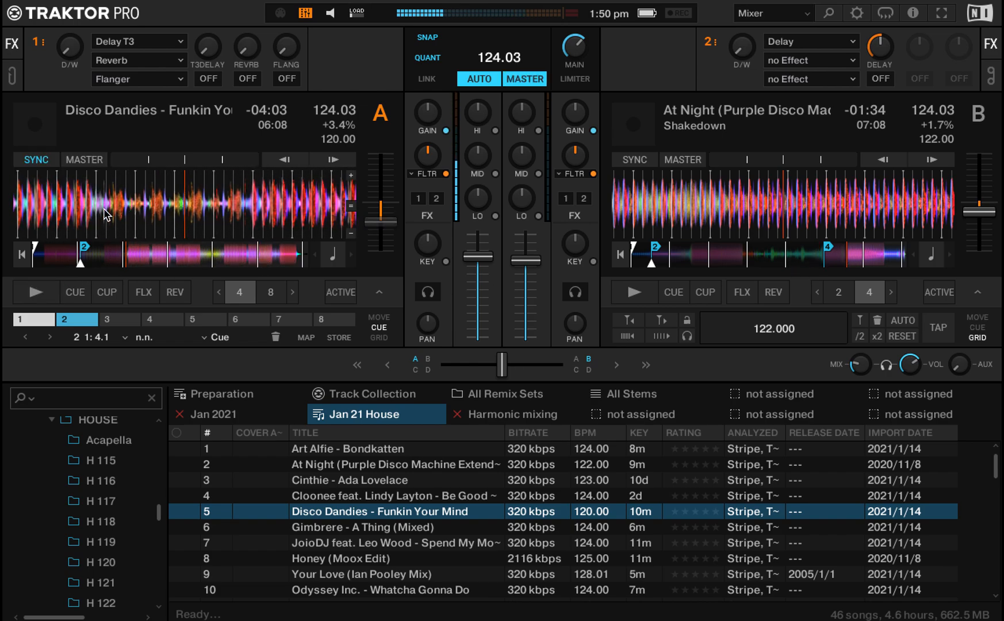
pyautogui.moveTo(99, 214); pyautogui.dragTo(240, 216)
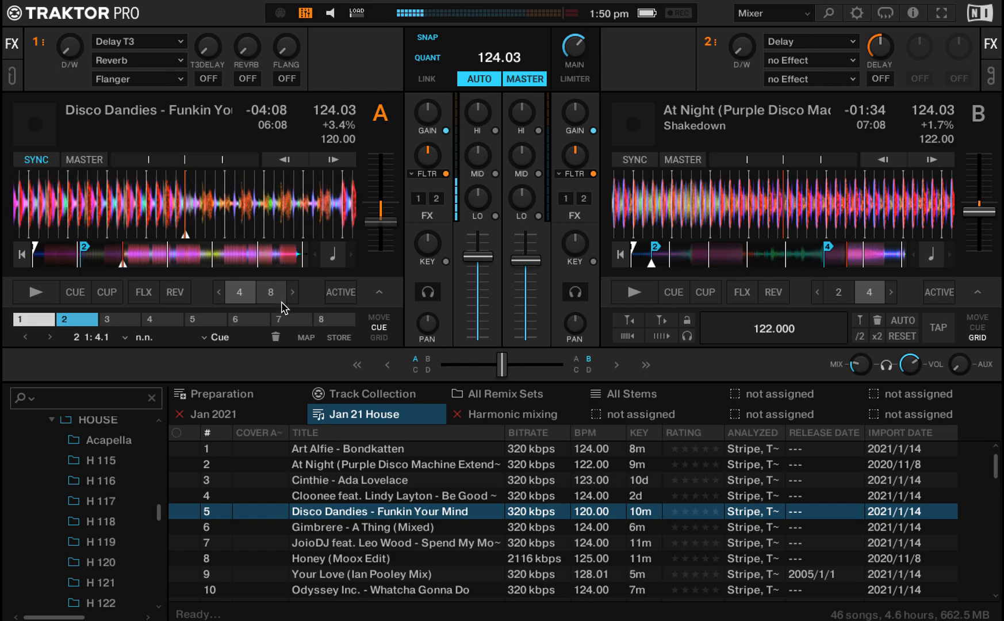
pyautogui.click(271, 292)
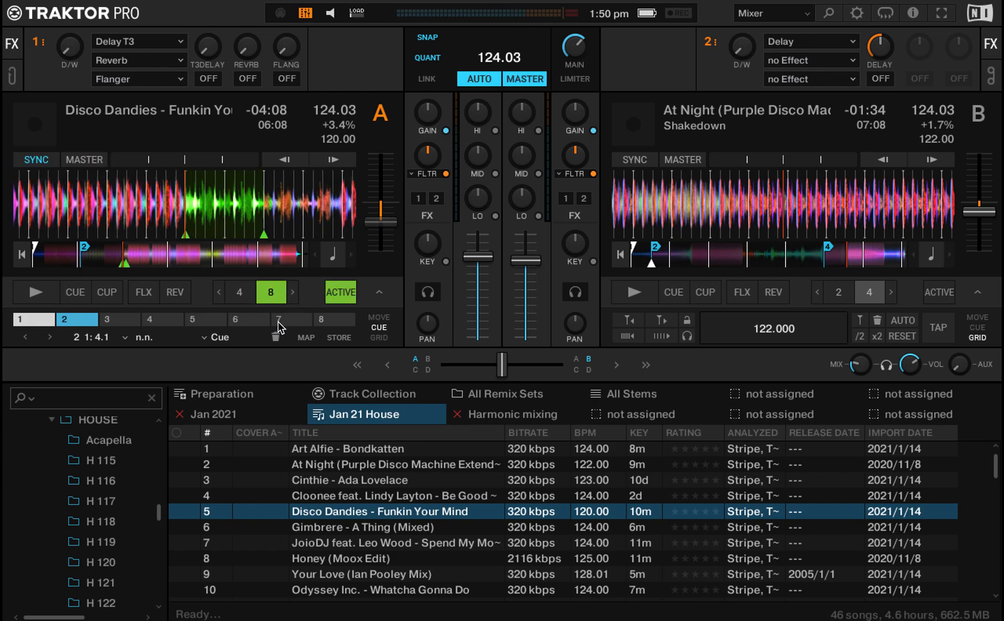
# Play deck A's 8-beat breakdown loop, store it as hotcue 3, and stop the deck.
pyautogui.press('space')
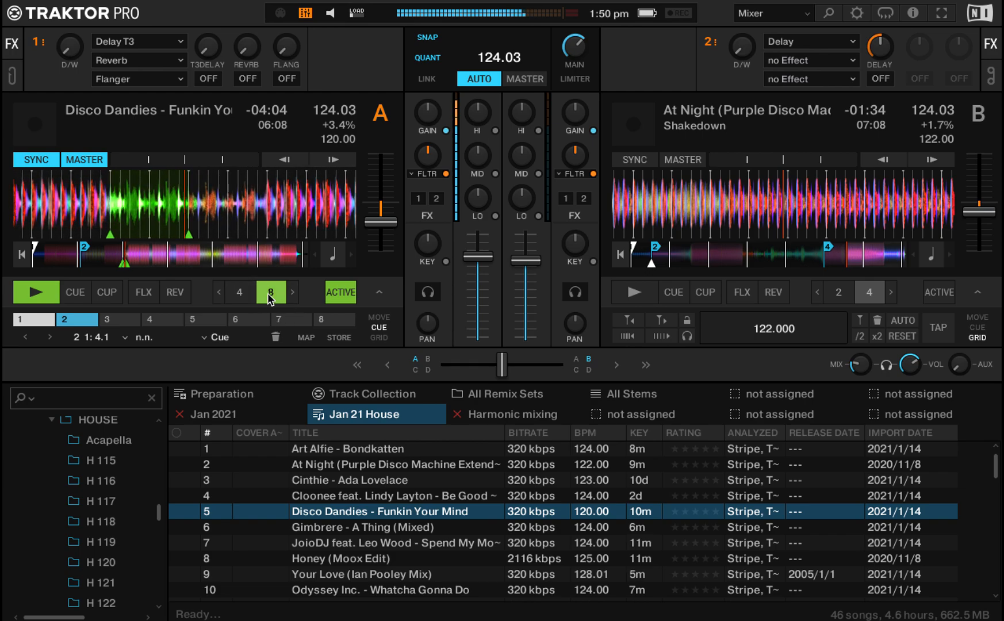
pyautogui.click(123, 324)
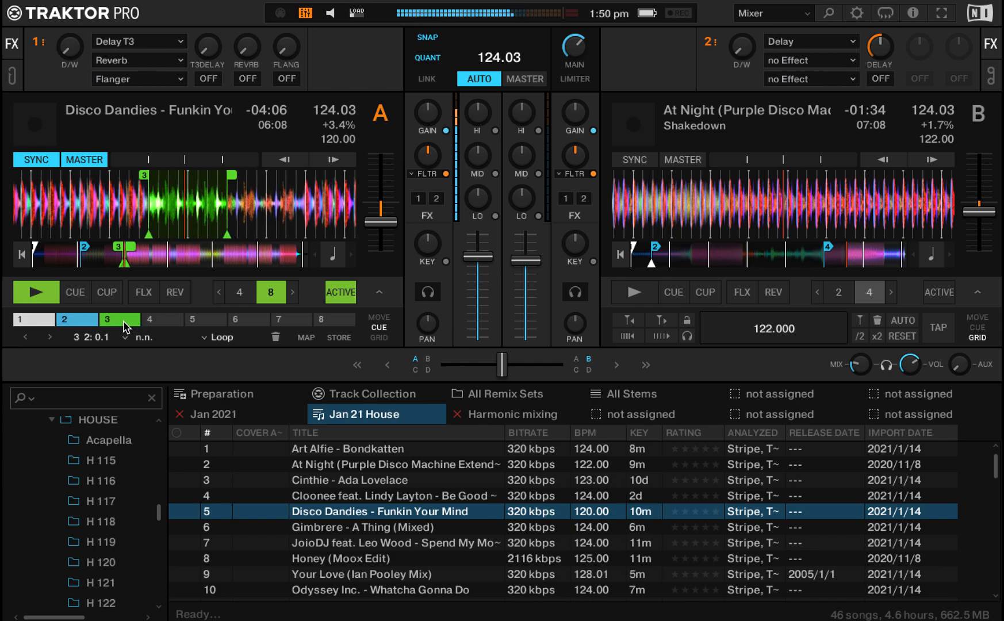
pyautogui.press('space')
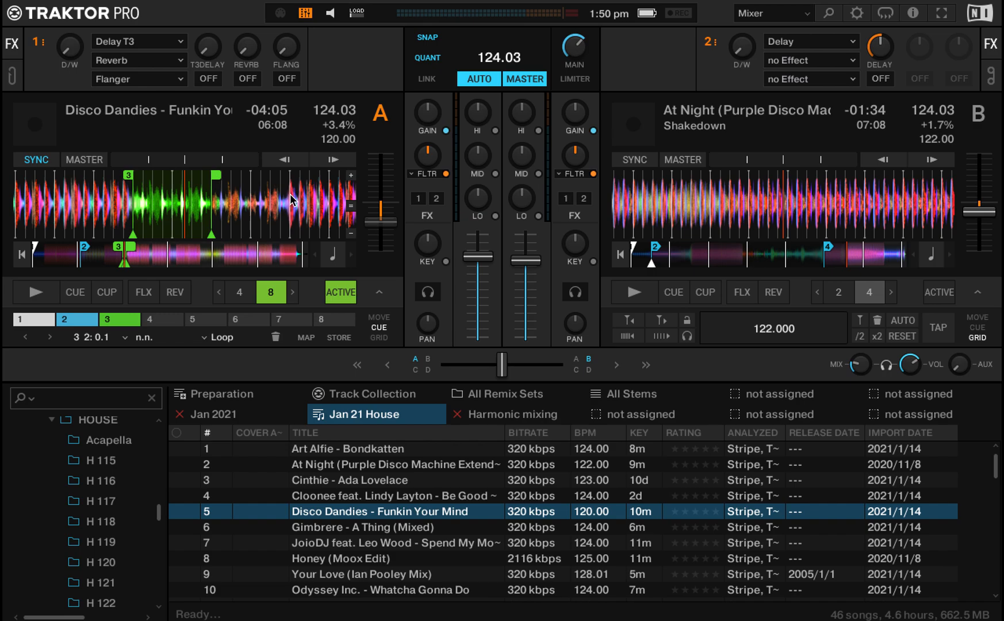
# Play deck B from the build-up before hotcue 4 with its volume raised slightly, and prepare deck A with lower volume and cut lows.
pyautogui.click(811, 255)
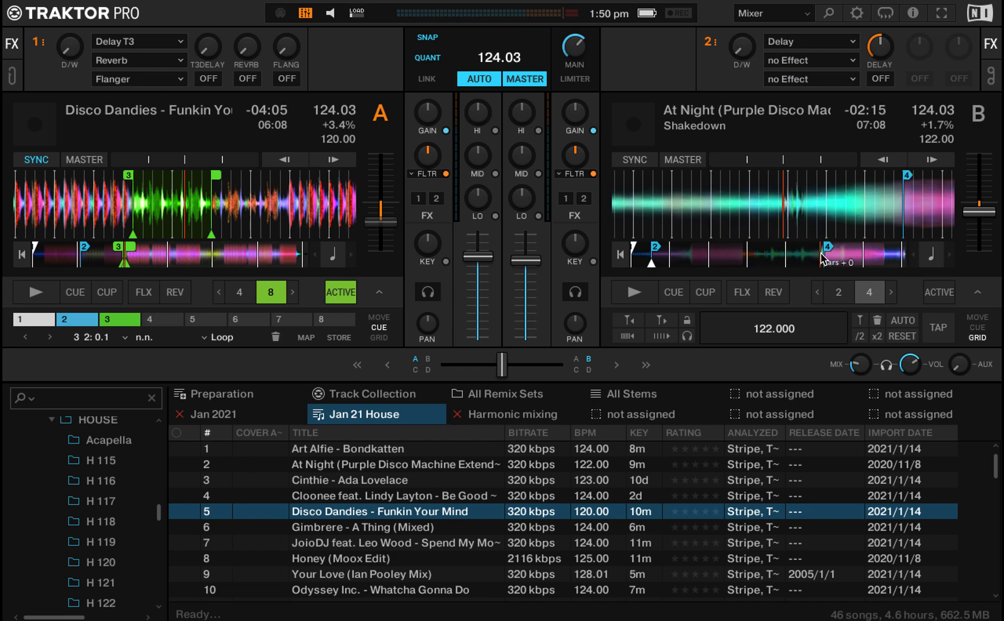
pyautogui.press('space')
pyautogui.moveTo(526, 259); pyautogui.dragTo(526, 255)
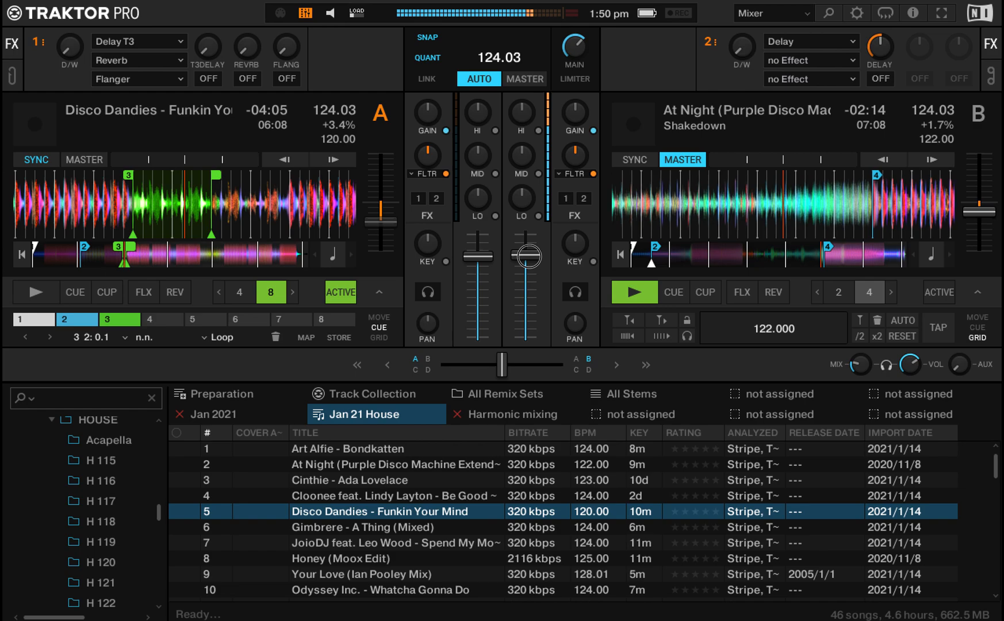
pyautogui.scroll(-3, 486, 259)
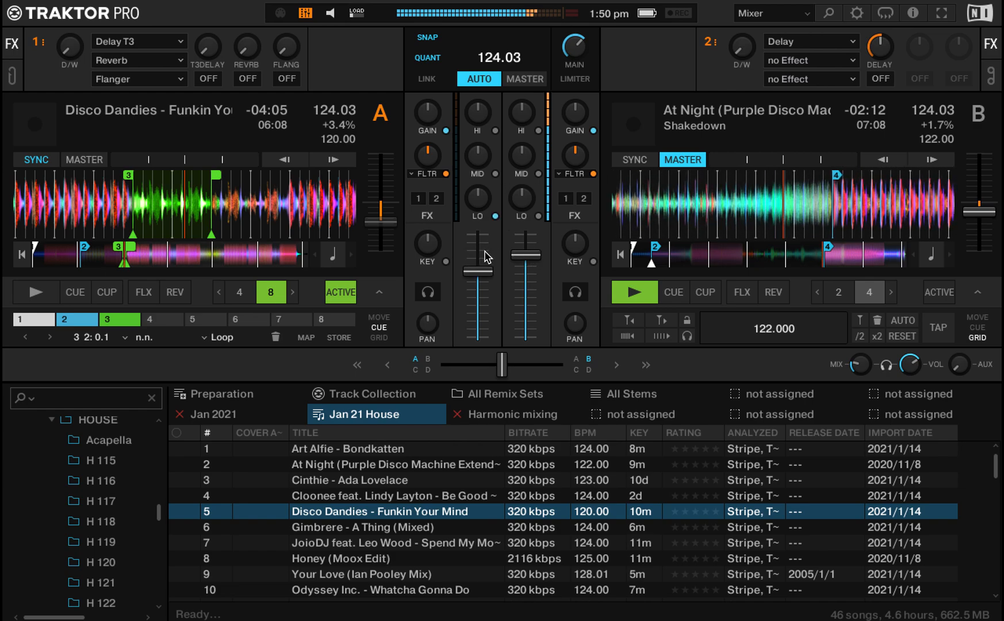
# Launch deck A's hotcue 3 loop in sync with deck B, keeping its lows cut and its volume low.
pyautogui.press('3')
pyautogui.press('space')
pyautogui.scroll(1, 479, 277)
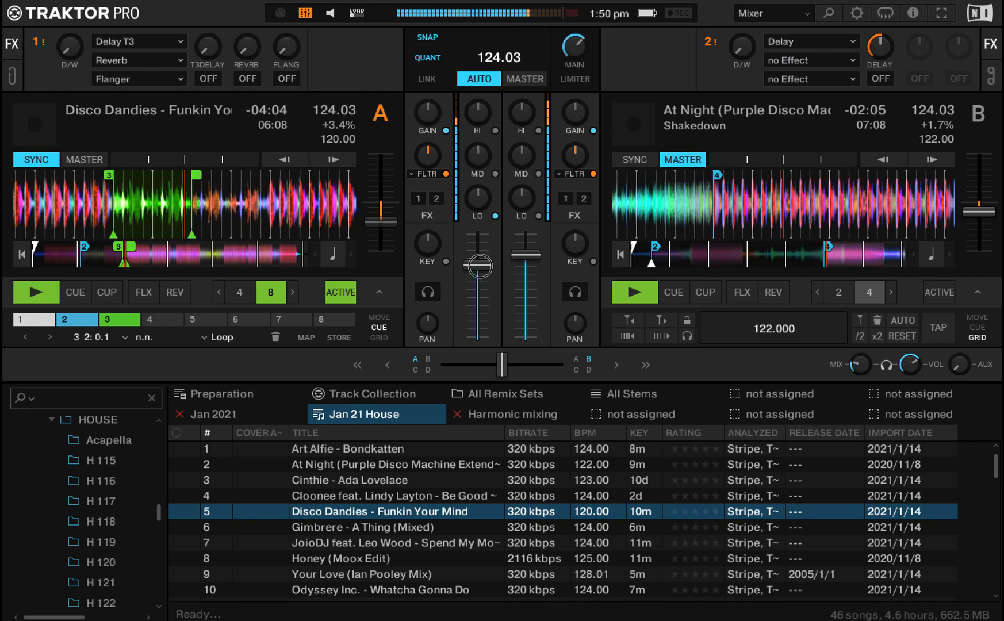
pyautogui.scroll(-4, 480, 268)
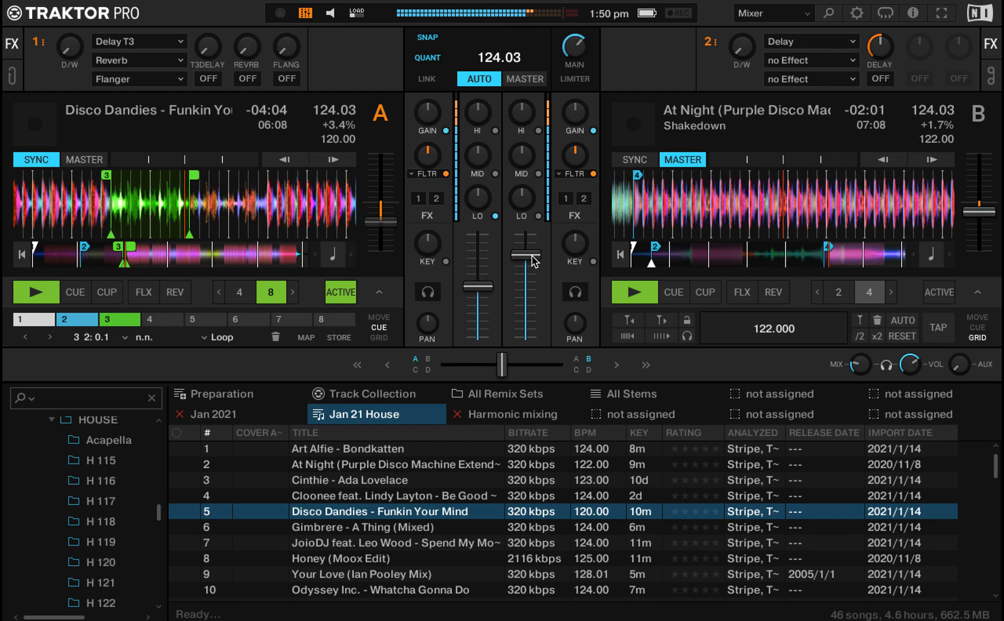
# Blend the decks by raising deck A's volume and setting deck B's volume slightly above it.
pyautogui.scroll(2, 525, 256)
pyautogui.scroll(1, 483, 286)
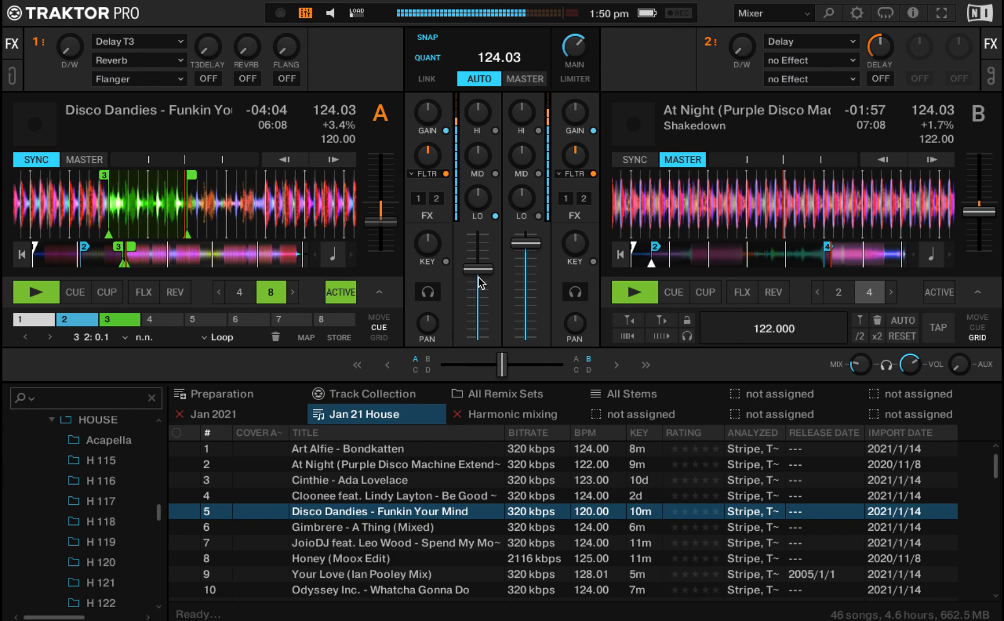
pyautogui.moveTo(521, 246); pyautogui.dragTo(521, 250)
pyautogui.scroll(1, 485, 272)
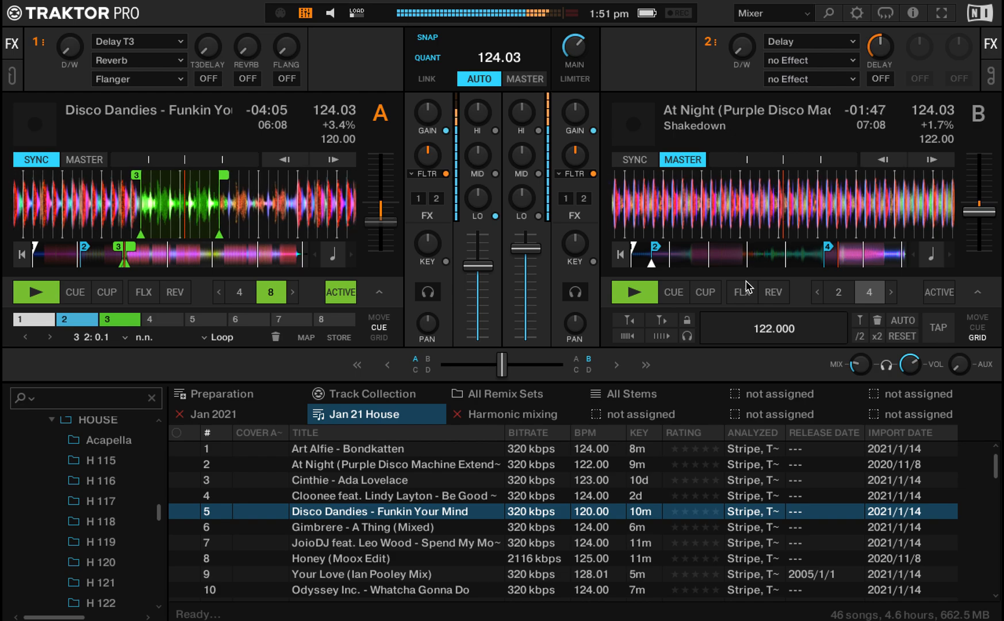
# Set deck B's filter to about +65%, hand the lows over to deck A, and bring deck A's volume above deck B's.
pyautogui.moveTo(476, 266); pyautogui.dragTo(478, 260)
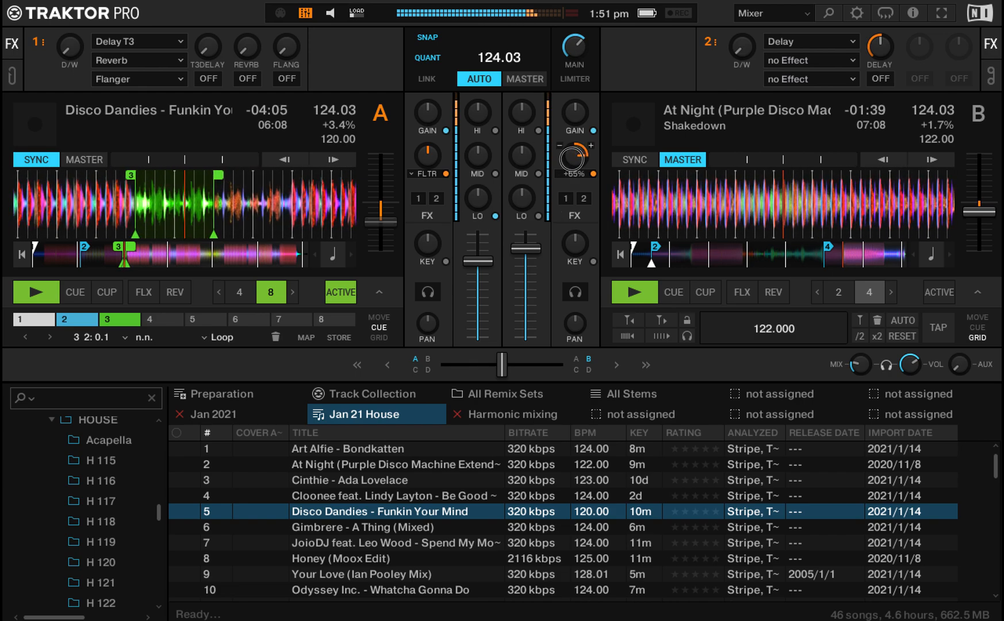
pyautogui.moveTo(480, 261); pyautogui.dragTo(478, 256)
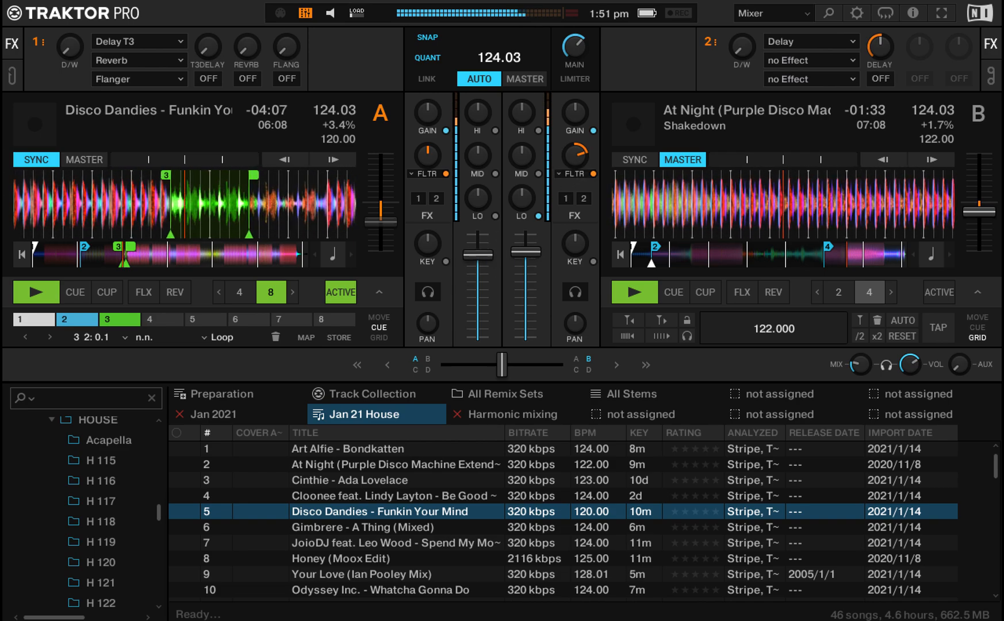
pyautogui.moveTo(480, 259); pyautogui.dragTo(480, 255)
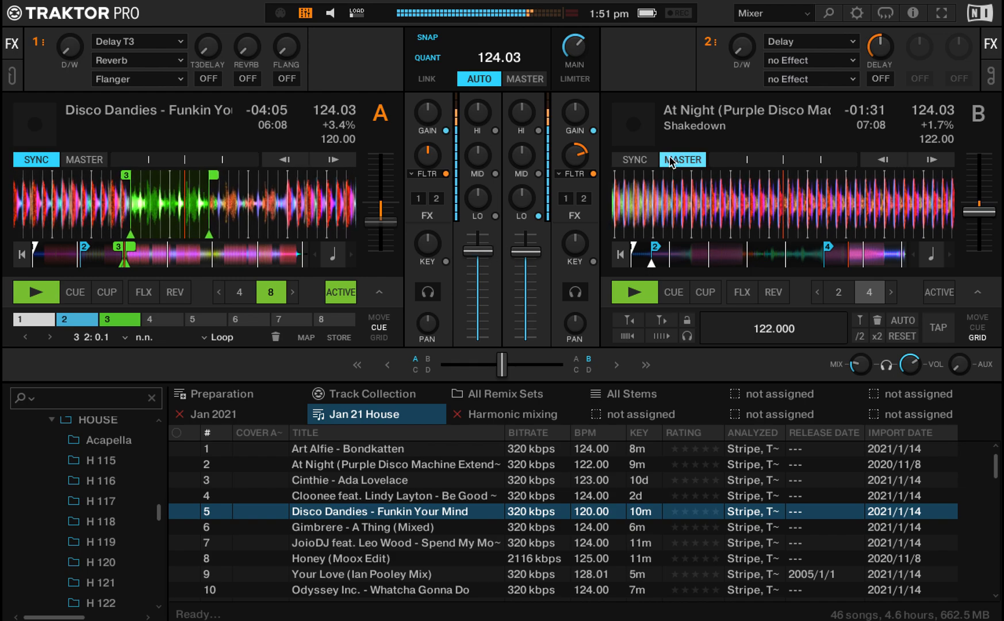
pyautogui.moveTo(525, 251); pyautogui.dragTo(526, 255)
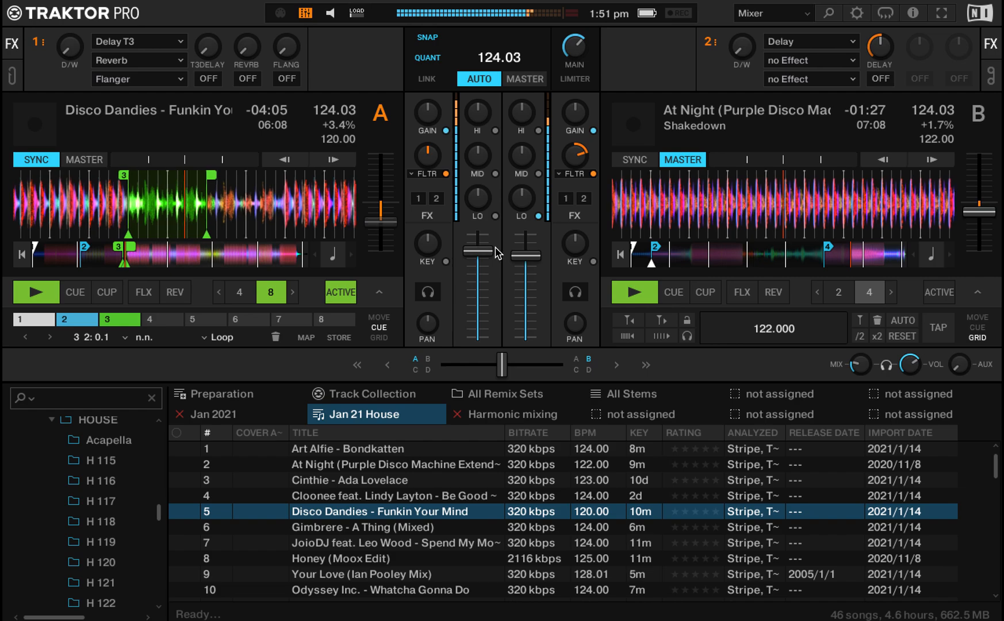
pyautogui.moveTo(525, 257)
pyautogui.mouseDown()
pyautogui.moveTo(518, 266)
pyautogui.moveTo(529, 263)
pyautogui.mouseUp()
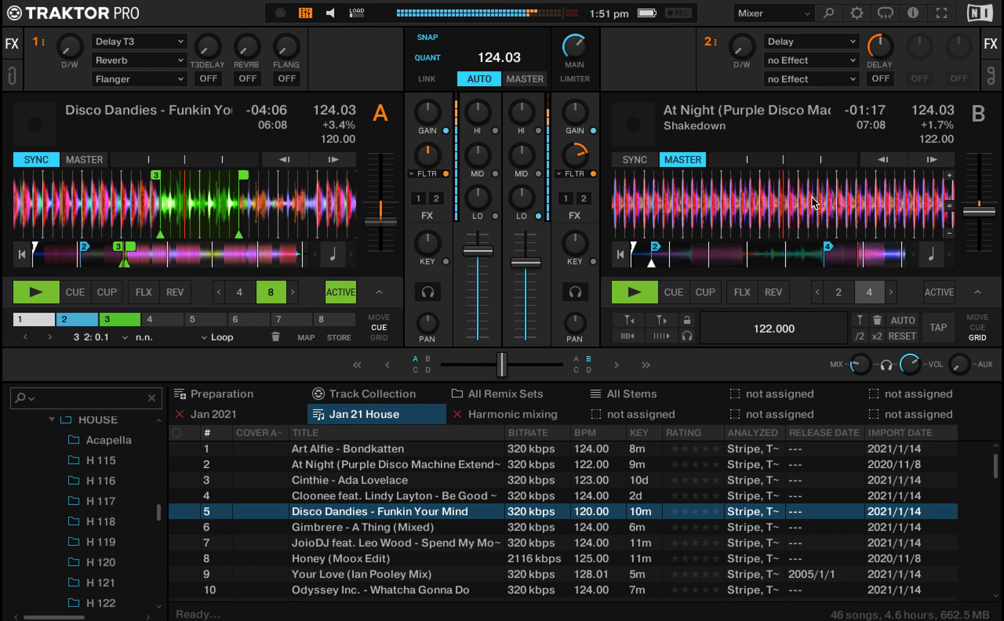
# Set an 8-beat loop near the end of deck B and release deck A's loop so its track plays on.
pyautogui.click(890, 292)
pyautogui.click(868, 294)
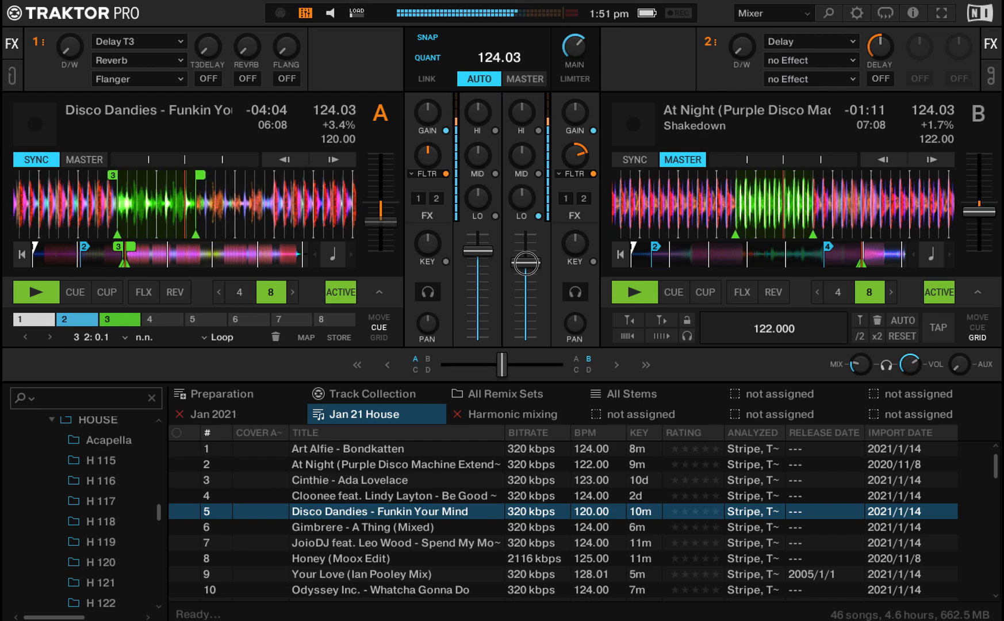
pyautogui.click(341, 292)
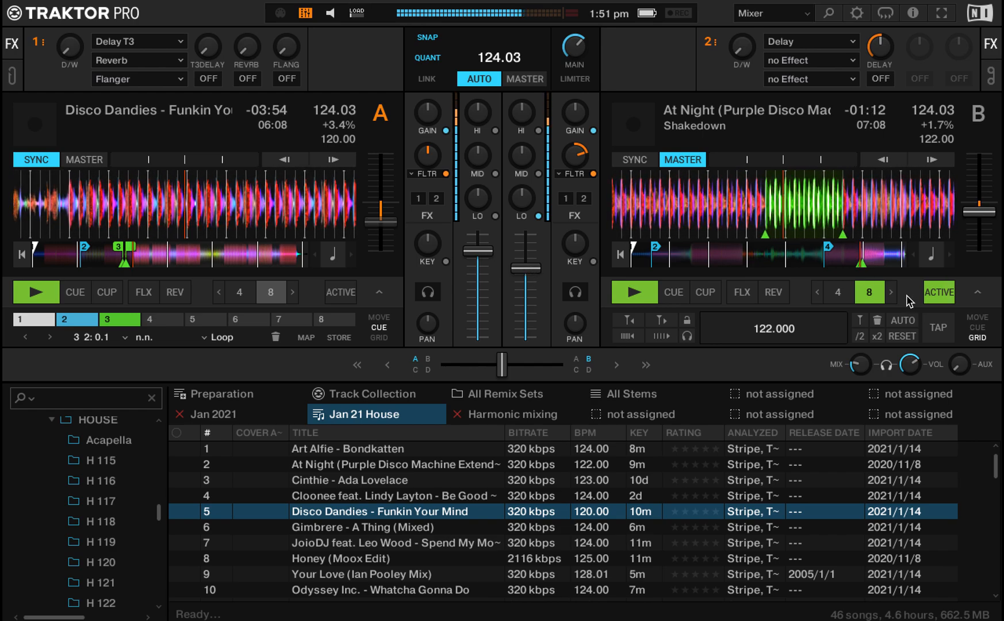
# Release deck B's loop, let the track advance, and set a new 8-beat loop closer to its end.
pyautogui.click(940, 293)
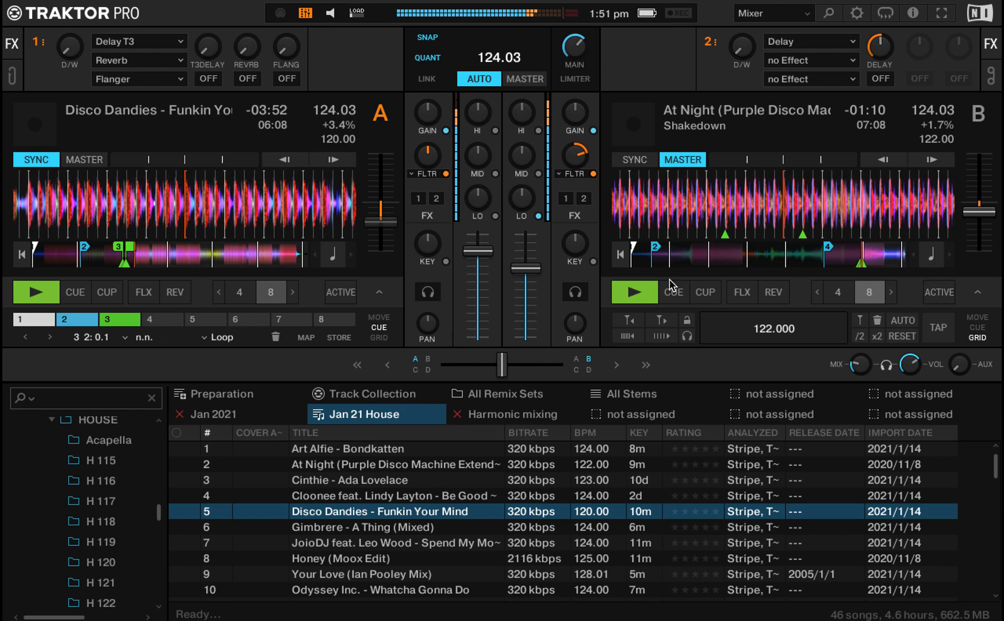
pyautogui.moveTo(577, 160); pyautogui.dragTo(578, 158)
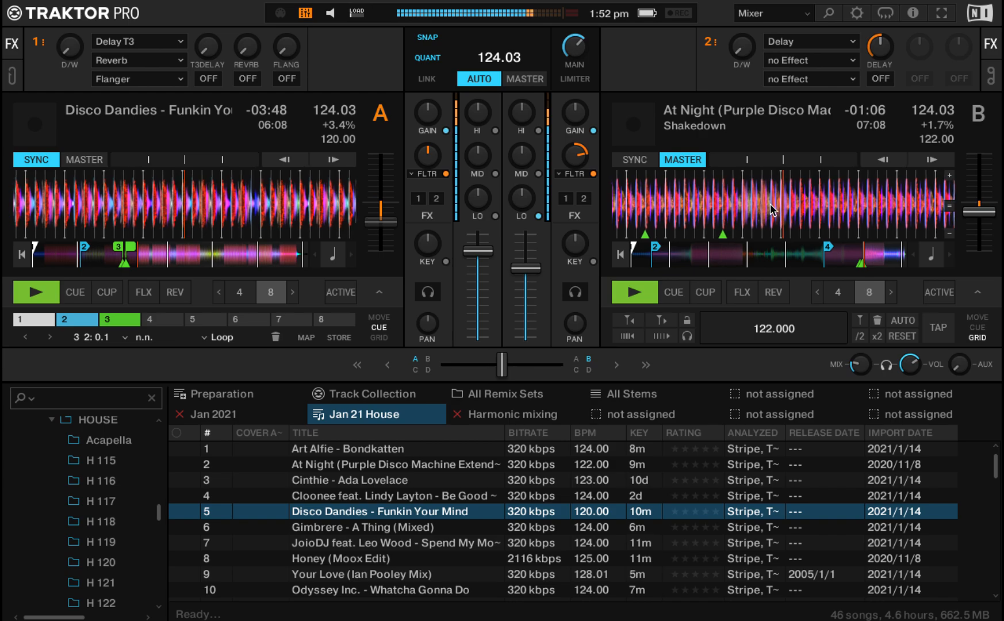
pyautogui.click(869, 292)
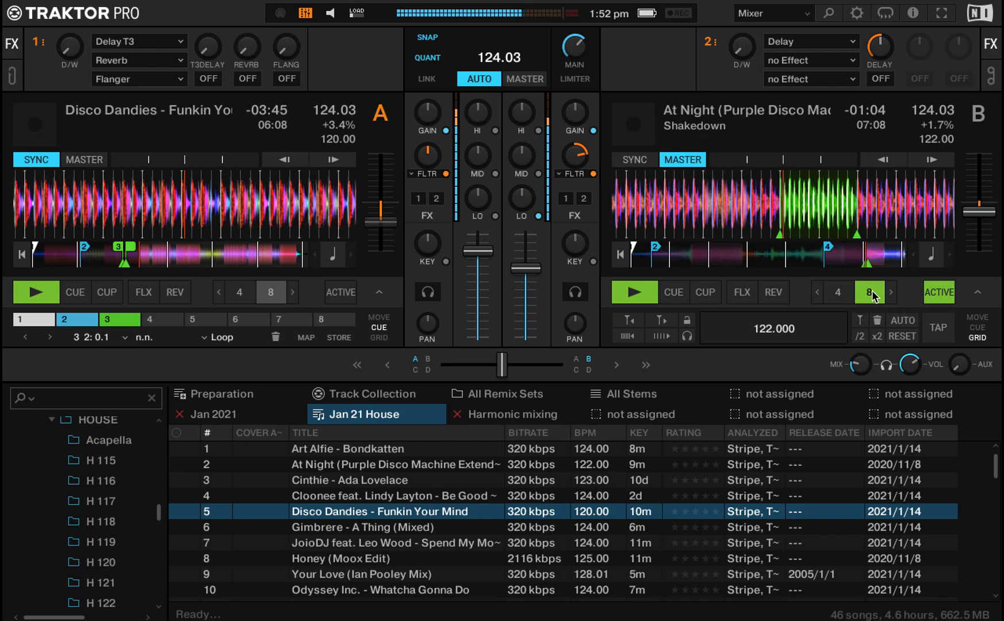
# Cut deck B's looped audio to zero volume, bring it back up high, and ease it down below deck A.
pyautogui.moveTo(525, 267); pyautogui.dragTo(524, 335)
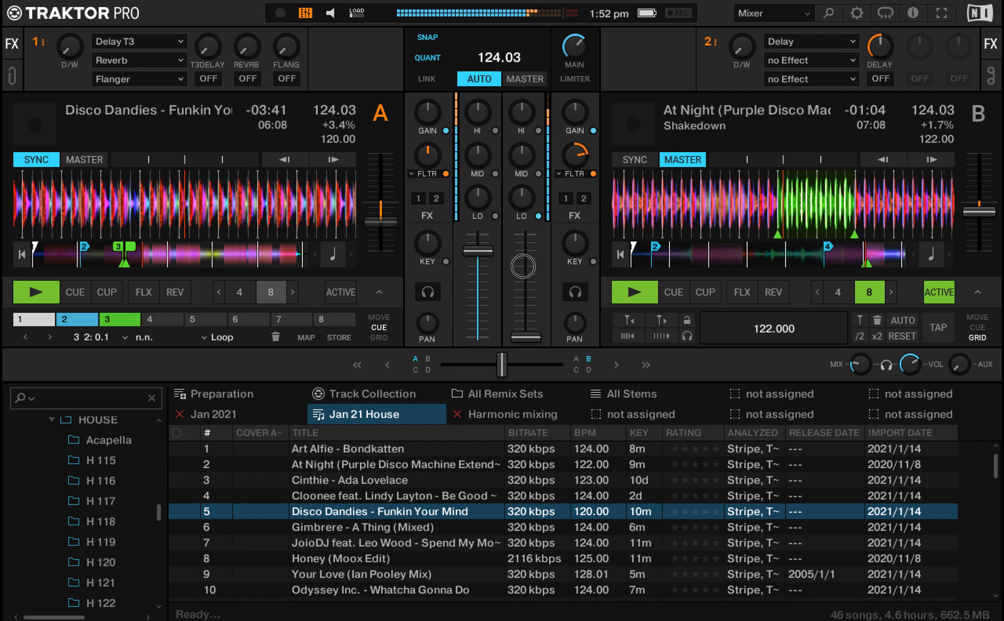
pyautogui.click(523, 266)
pyautogui.scroll(5, 524, 266)
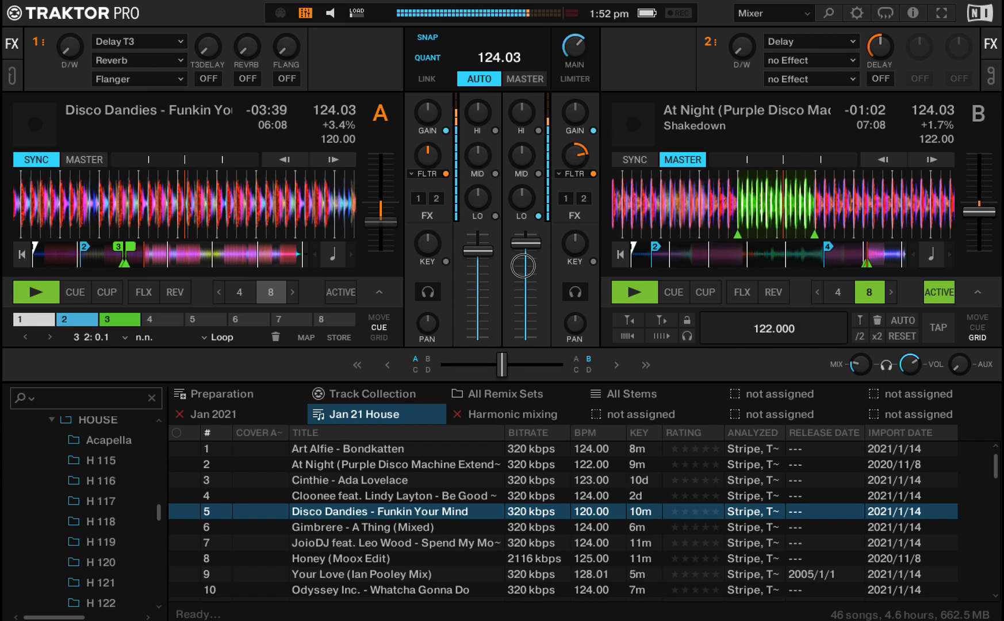
pyautogui.scroll(-3, 524, 265)
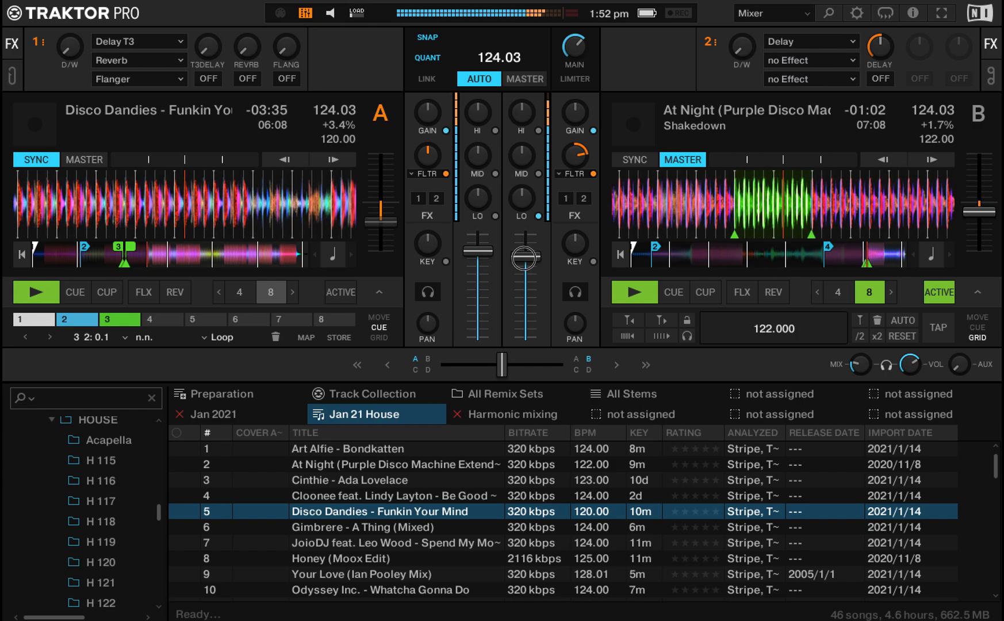
pyautogui.moveTo(524, 256); pyautogui.dragTo(519, 260)
pyautogui.scroll(-2, 520, 261)
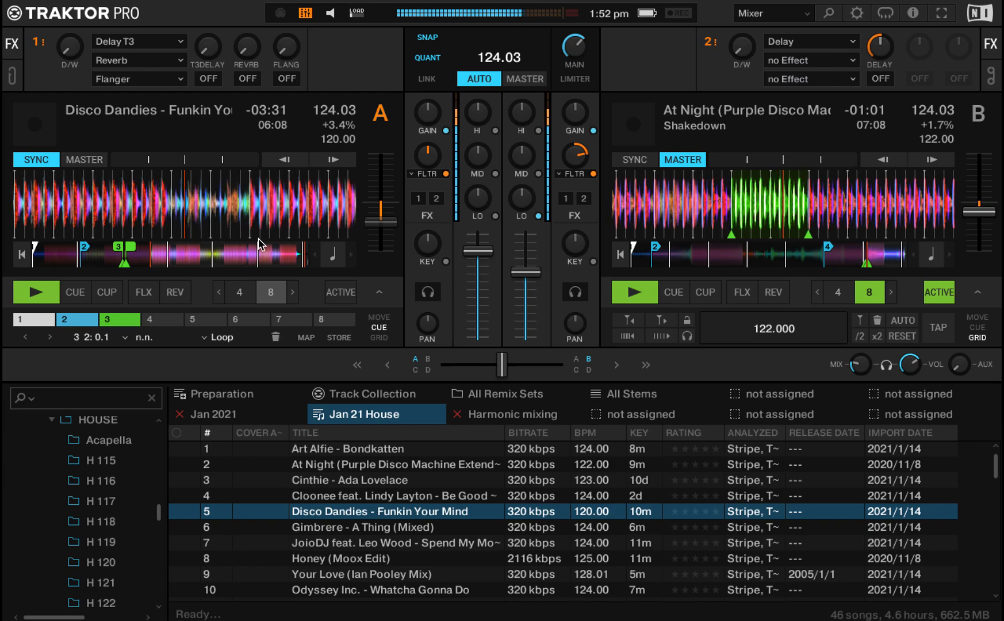
# Lower deck B slightly, cut it out again, push it to full volume, and fade it to about half.
pyautogui.moveTo(522, 271); pyautogui.dragTo(528, 274)
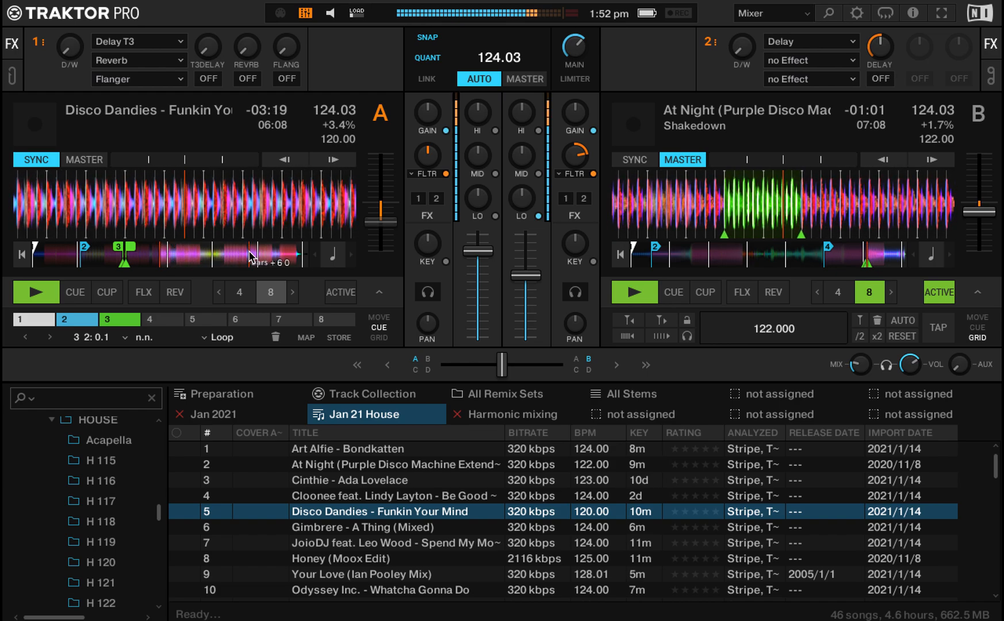
pyautogui.moveTo(532, 272); pyautogui.dragTo(532, 274)
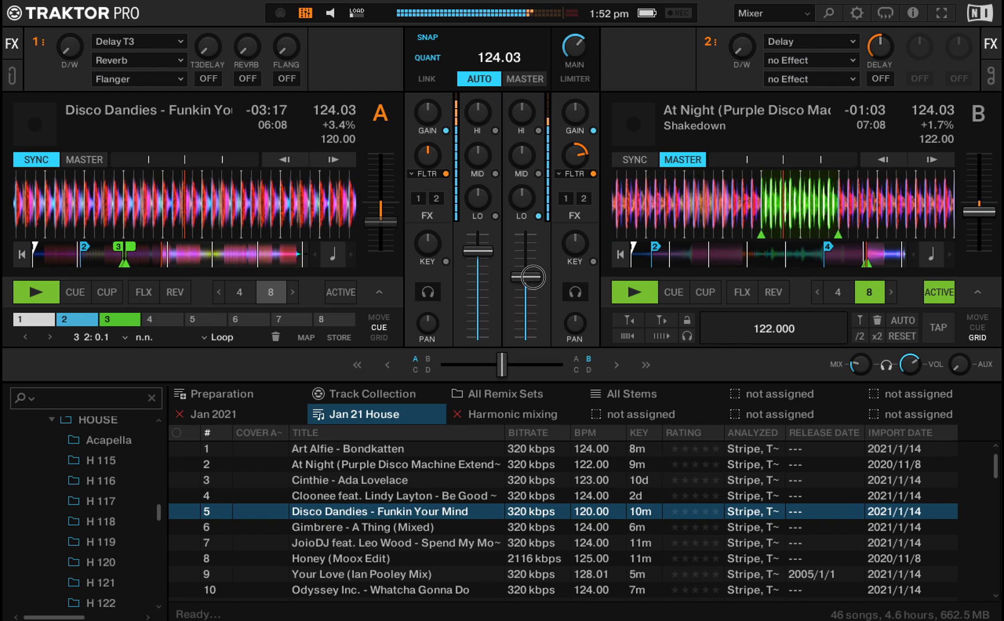
pyautogui.doubleClick(532, 278)
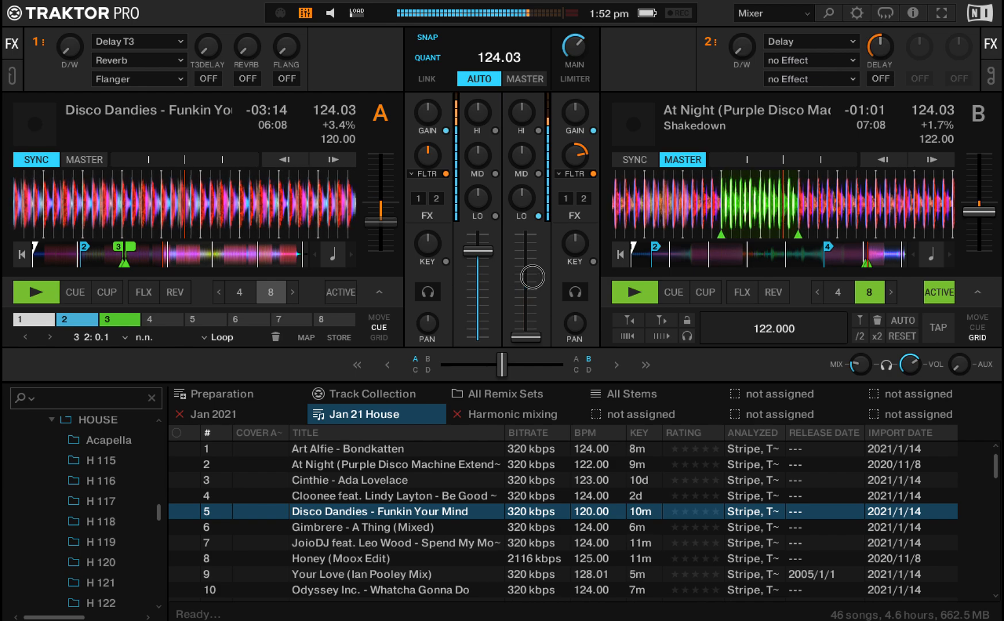
pyautogui.scroll(10, 532, 277)
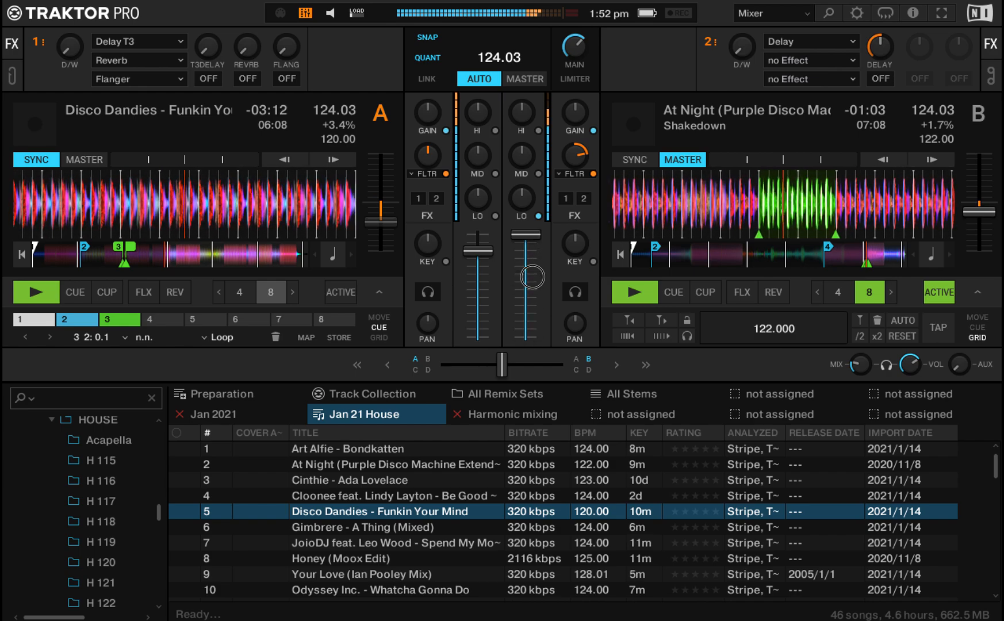
pyautogui.scroll(-4, 533, 277)
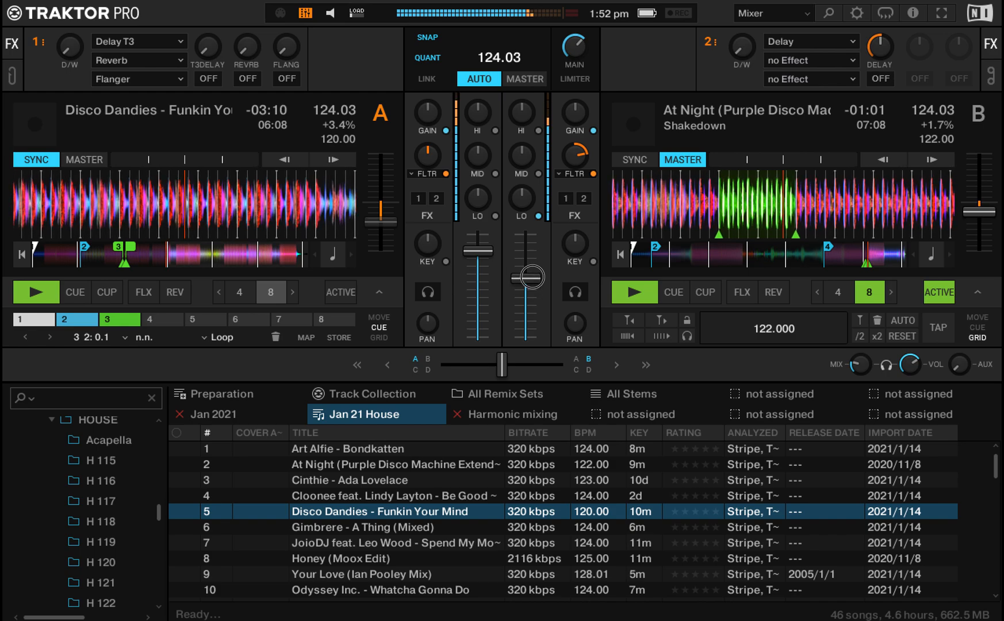
pyautogui.moveTo(527, 286)
pyautogui.mouseDown()
pyautogui.moveTo(539, 289)
pyautogui.moveTo(529, 287)
pyautogui.mouseUp()
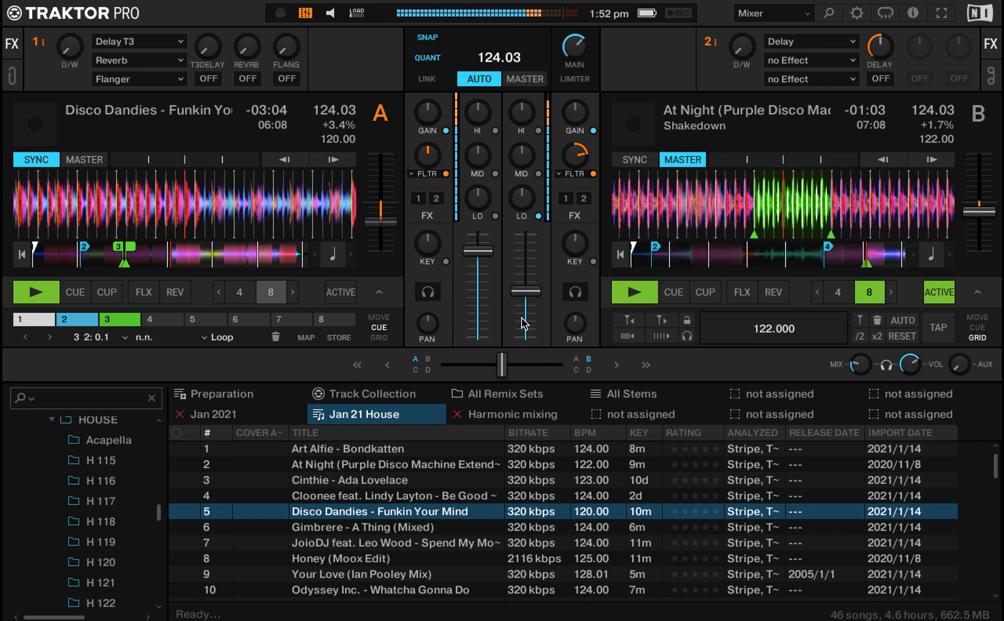
# Stop deck B, lower its volume further, and stop deck A to end the mix.
pyautogui.press('k')
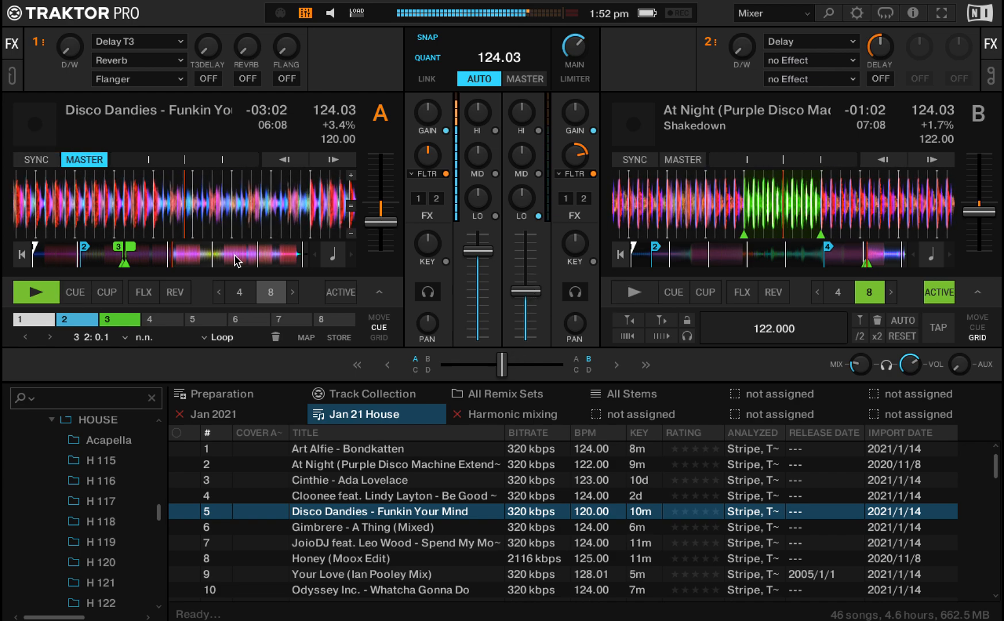
pyautogui.moveTo(526, 290); pyautogui.dragTo(527, 300)
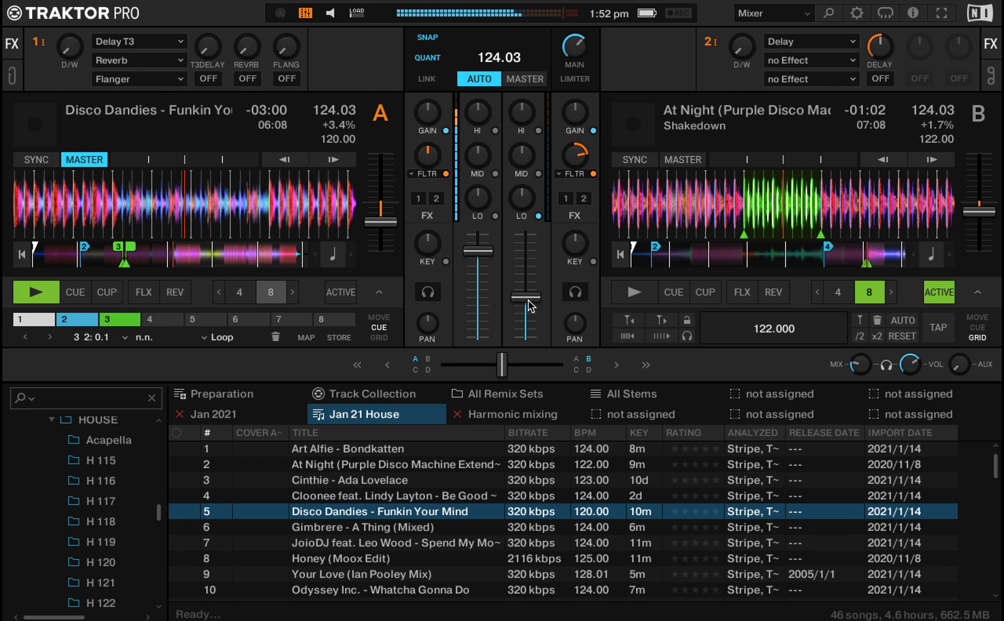
pyautogui.press('a')
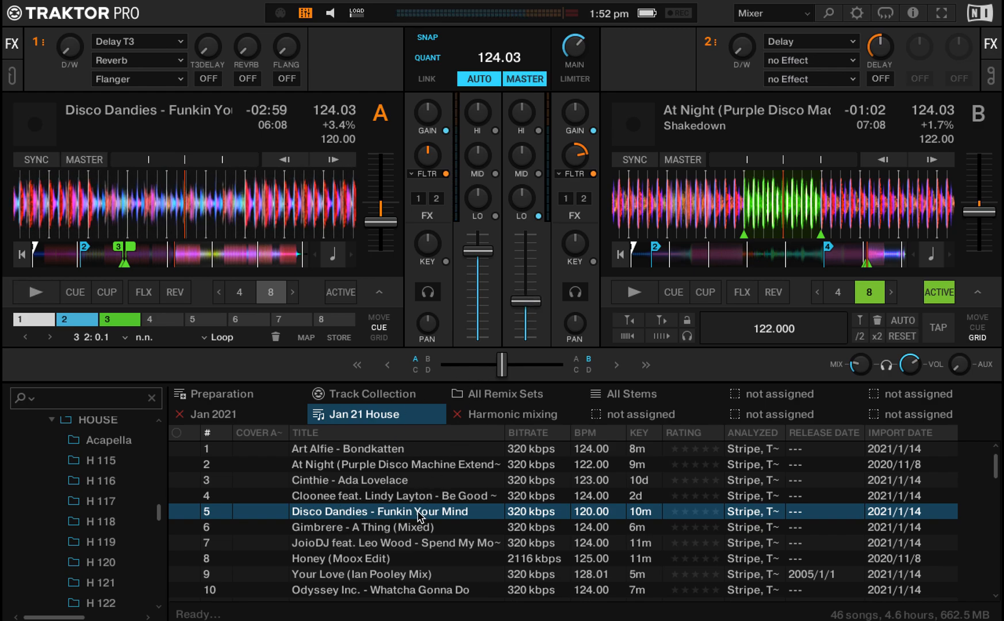
# Enlarge the track browser and look through the whole Jan 21 House playlist.
pyautogui.press('space')
pyautogui.scroll(-8, 358, 351)
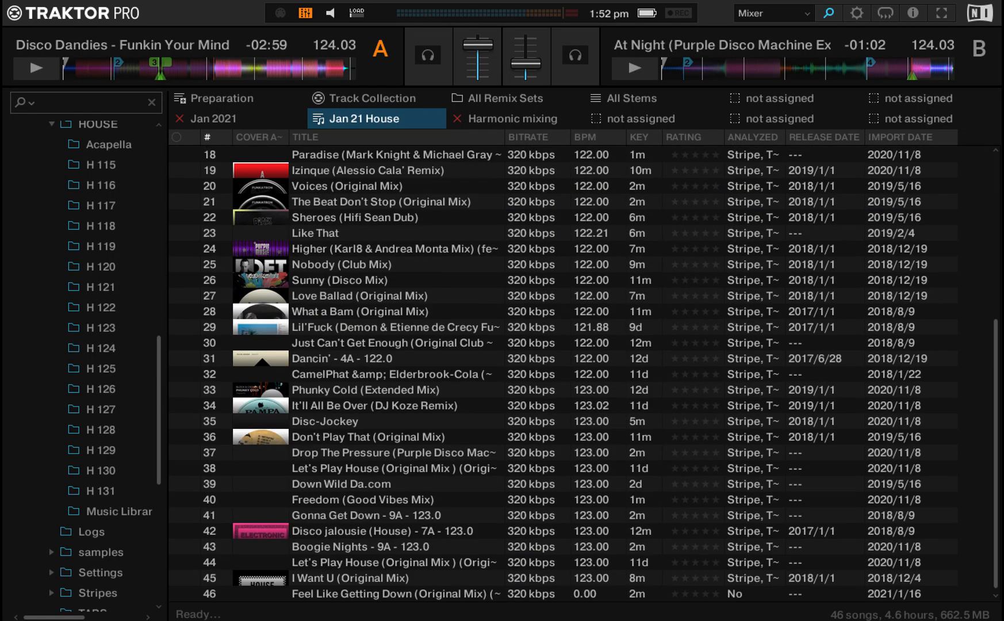
pyautogui.scroll(6, 384, 431)
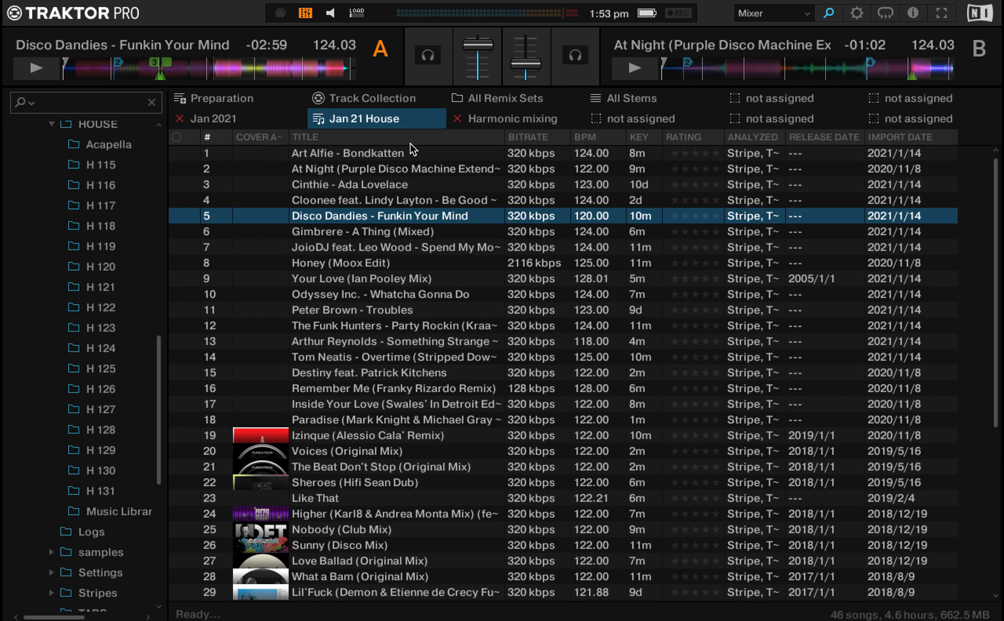
pyautogui.hotkey('ctrl', 'Left')
pyautogui.moveTo(215, 300); pyautogui.dragTo(511, 266)
pyautogui.moveTo(502, 225); pyautogui.dragTo(691, 221)
pyautogui.hotkey('ctrl', 'Right')
# Restore the full deck view and switch to the Finder desktop.
pyautogui.press('space')
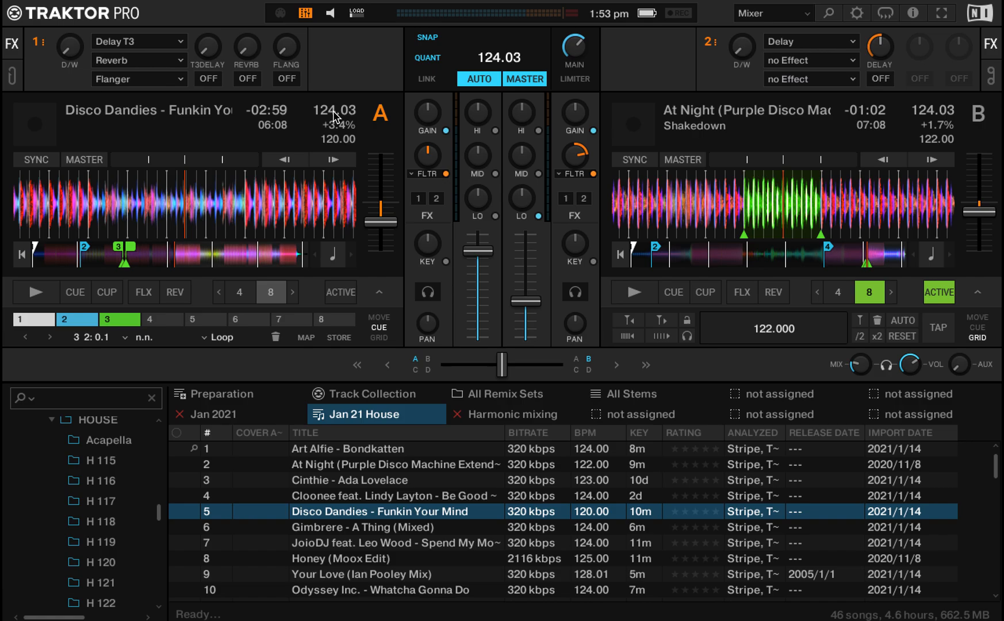
pyautogui.hotkey('ctrl', 'Left')
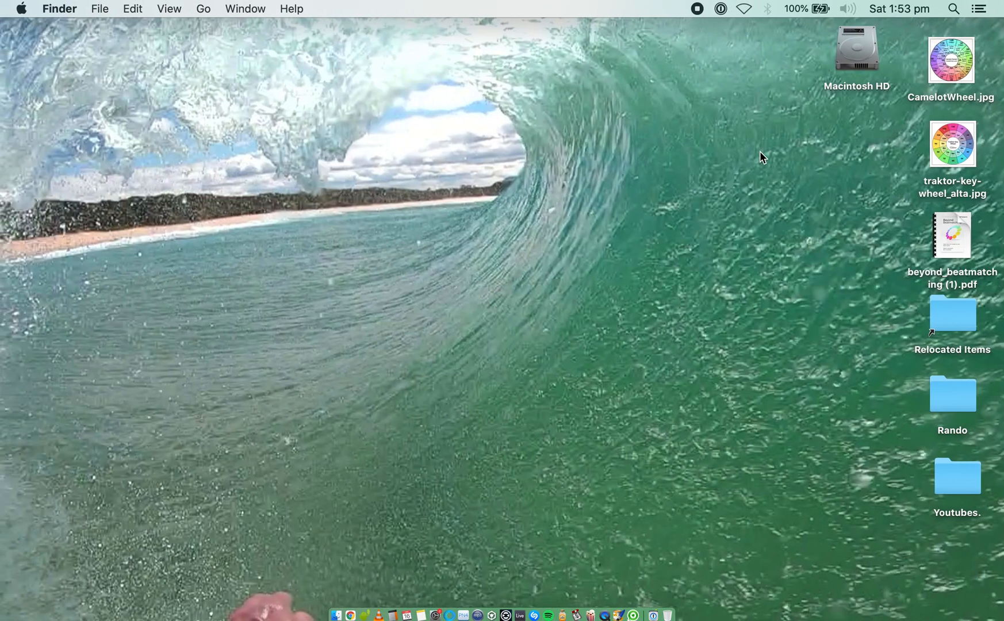